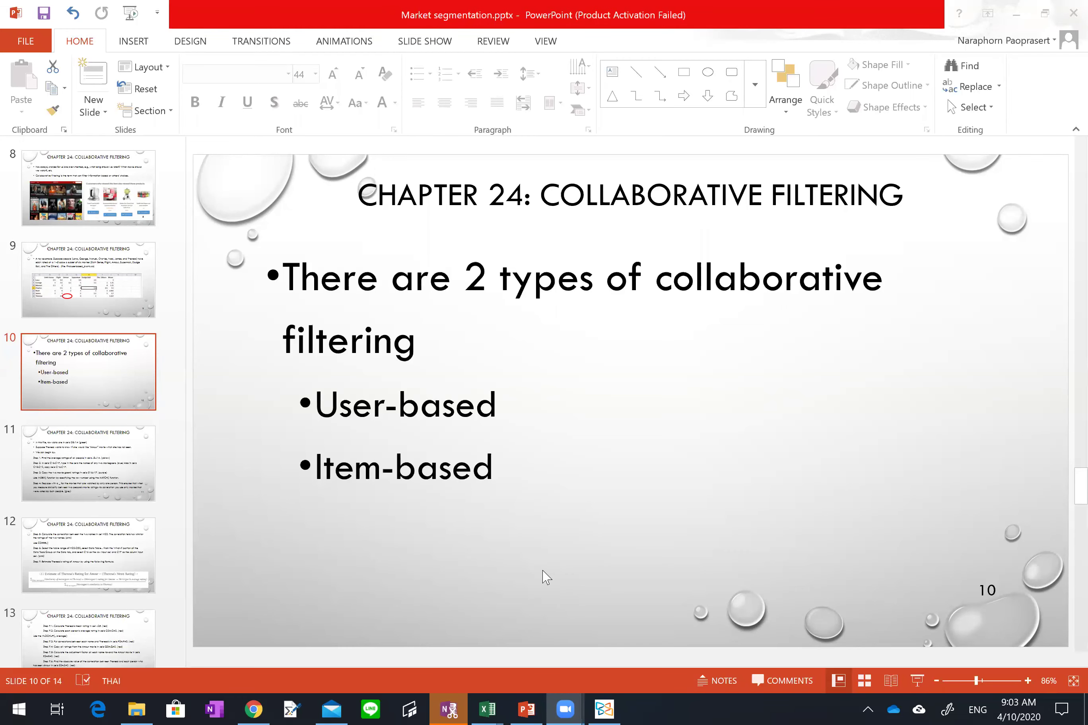
- Switch to the Ch. 24 collaborative filtering workbook in Excel and go to the top of the Correlation sim sheet
mouse_move(487, 709)
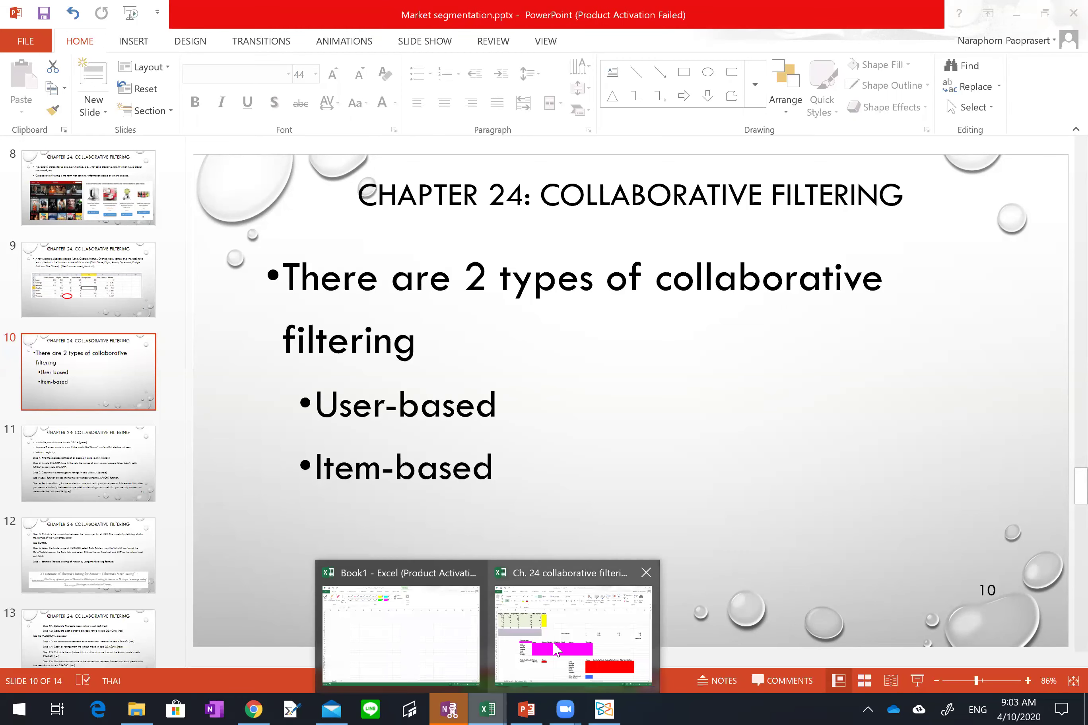
click(555, 651)
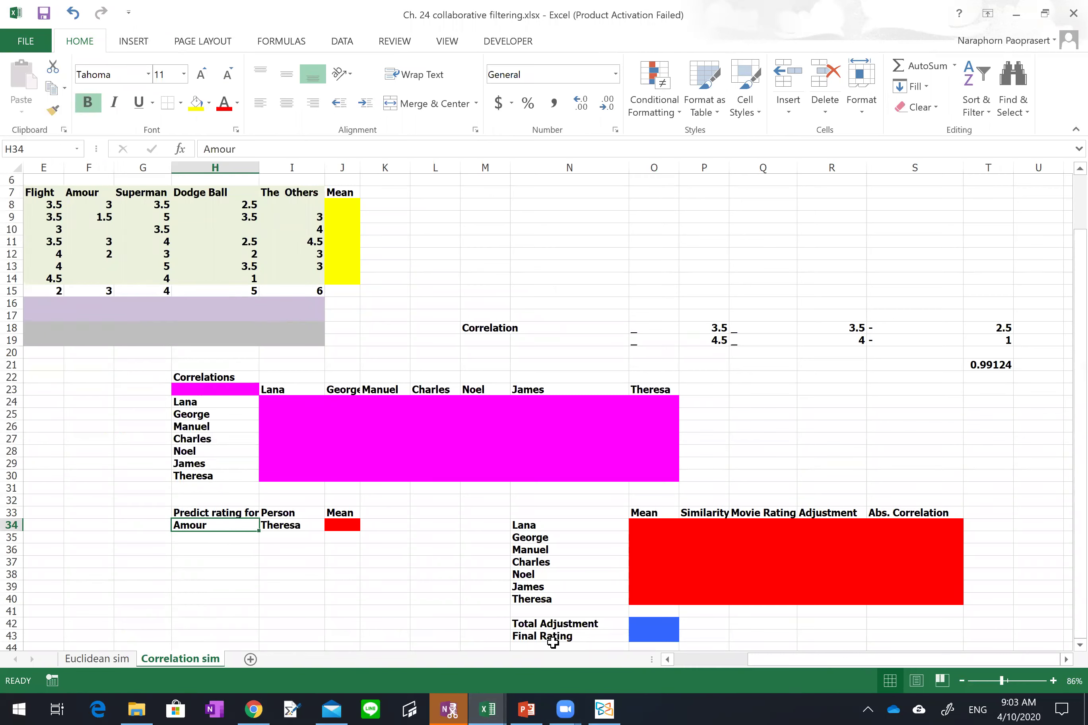
key(Left)
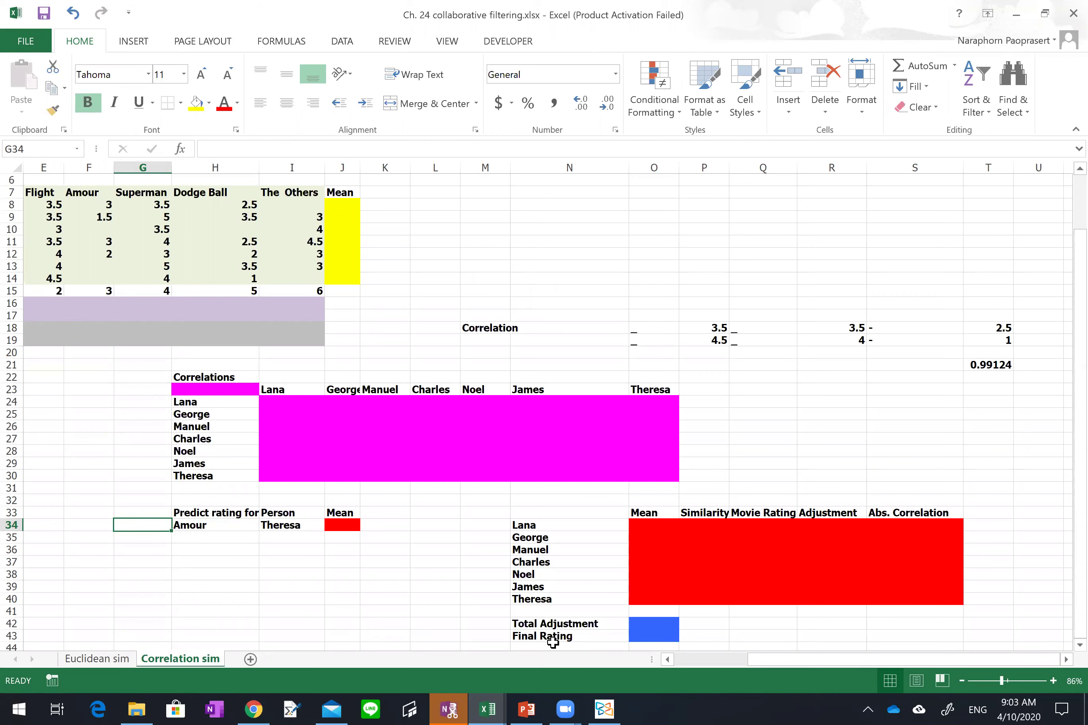
key(Home)
key(Up)
key(Up)
key(Up)
key(Up)
key(Up)
key(Up)
key(Up)
key(Up)
key(Up)
key(Up)
key(Up)
key(Up)
key(Up)
key(Up)
key(Up)
key(Up)
key(Up)
key(Up)
key(Up)
key(Up)
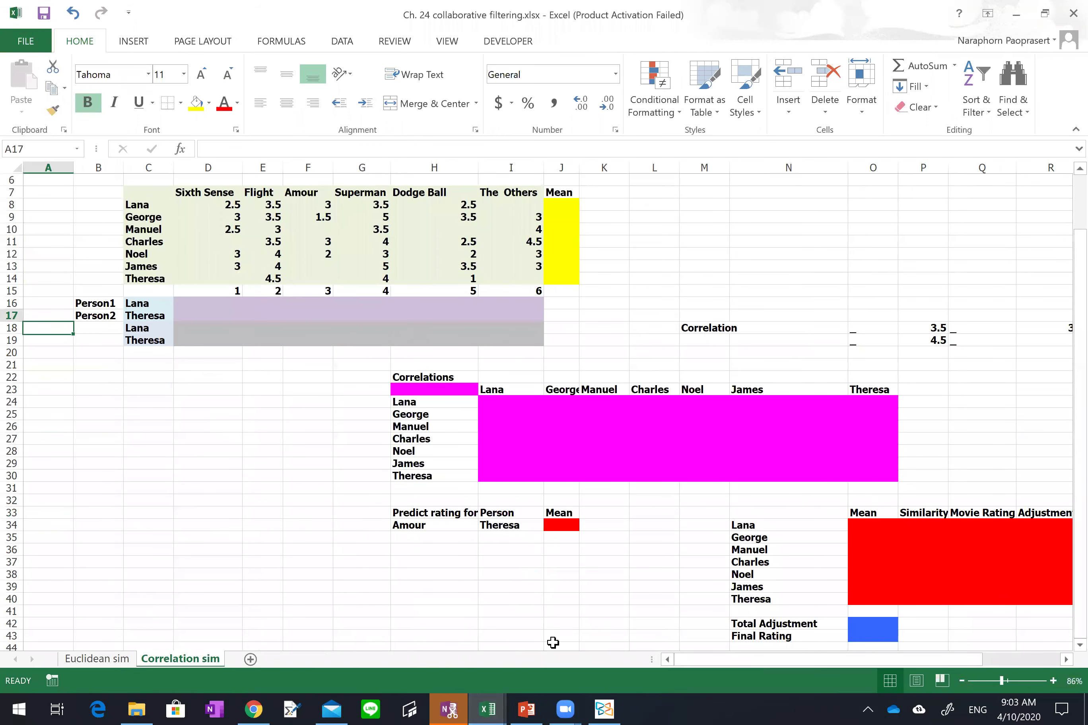
- Select the list of people in C8:C14 of the movie ratings table to review who gave ratings
key(Right)
key(Down)
key(Down)
key(Down)
key(Down)
key(Down)
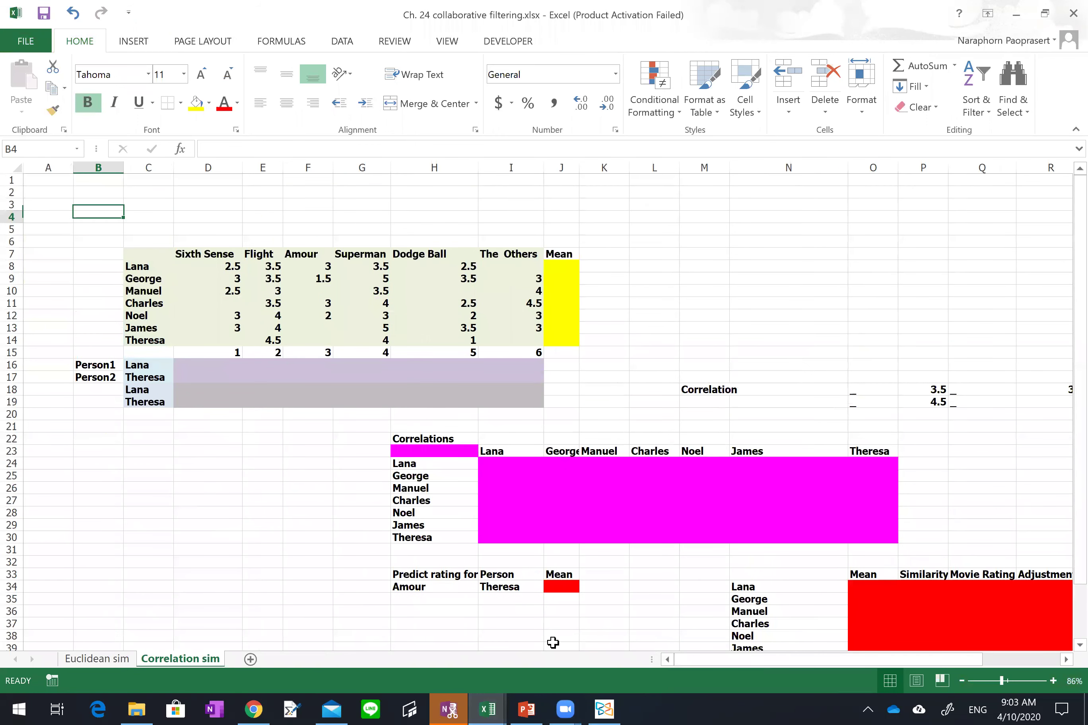
key(Down)
key(Down)
key(Right)
key(shift+Down)
key(shift+Down)
key(shift+Down)
key(shift+Down)
key(shift+Down)
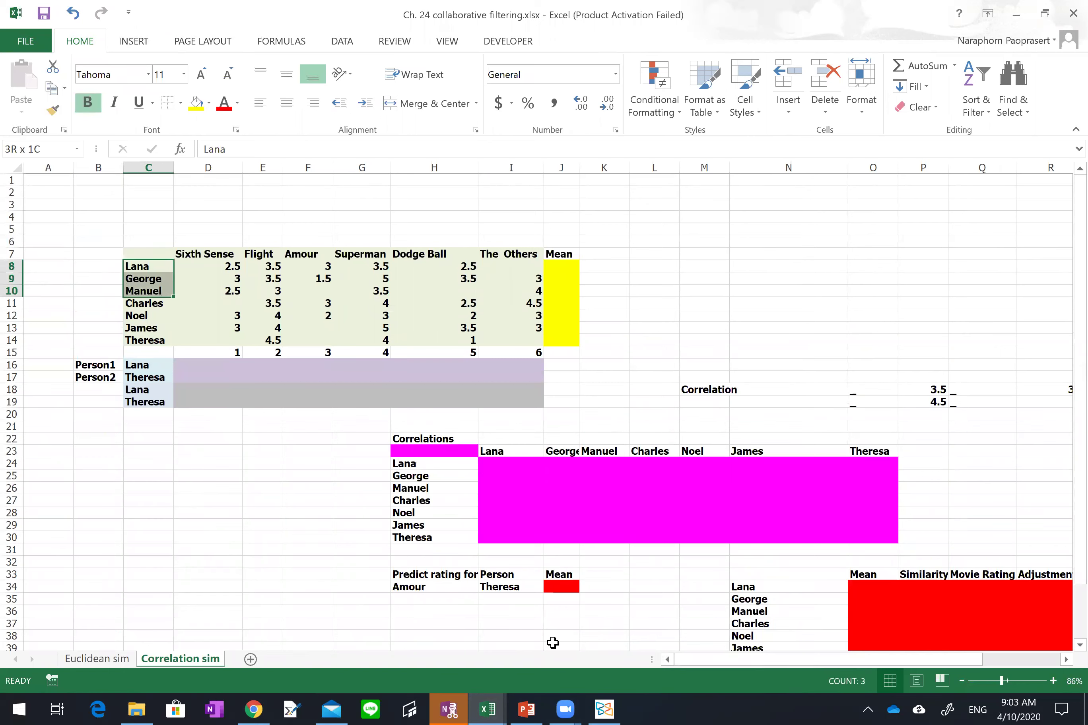
key(shift+Down)
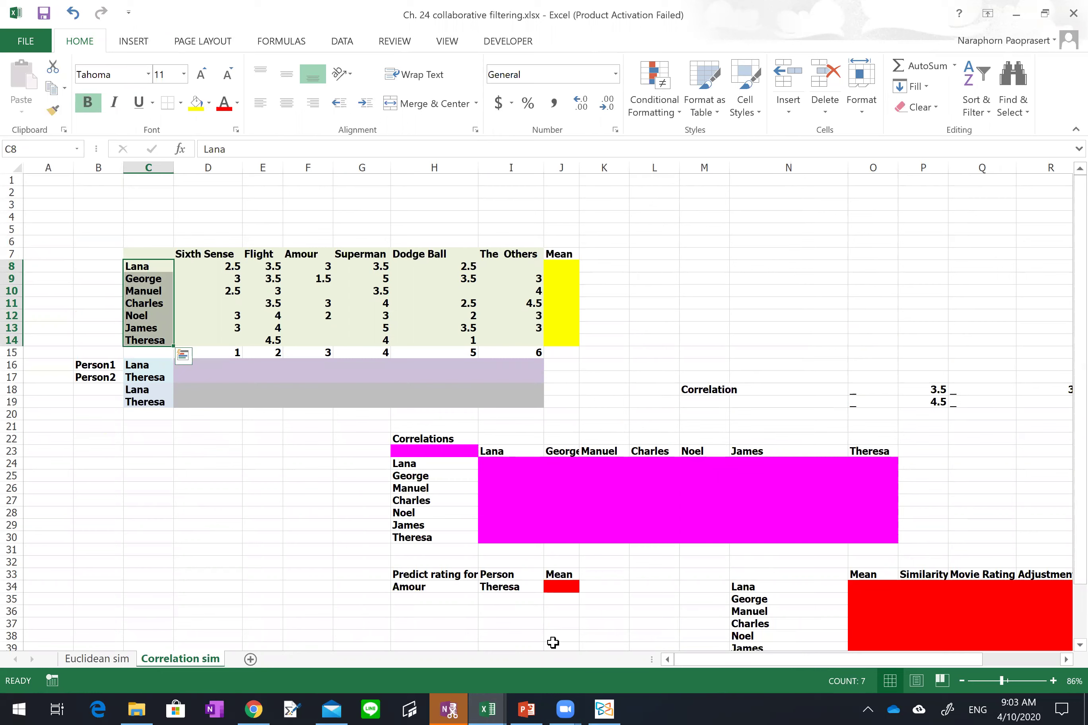
- Go through the movie titles in the ratings table header and select them all in D7:I7
click(227, 253)
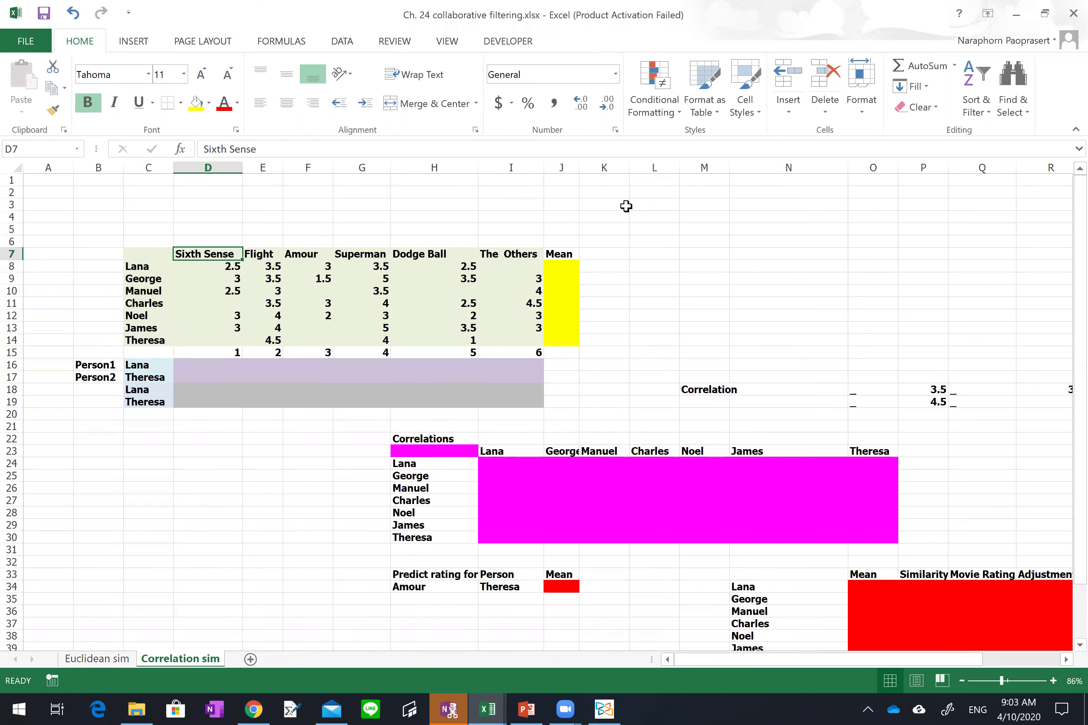
key(Right)
key(Right)
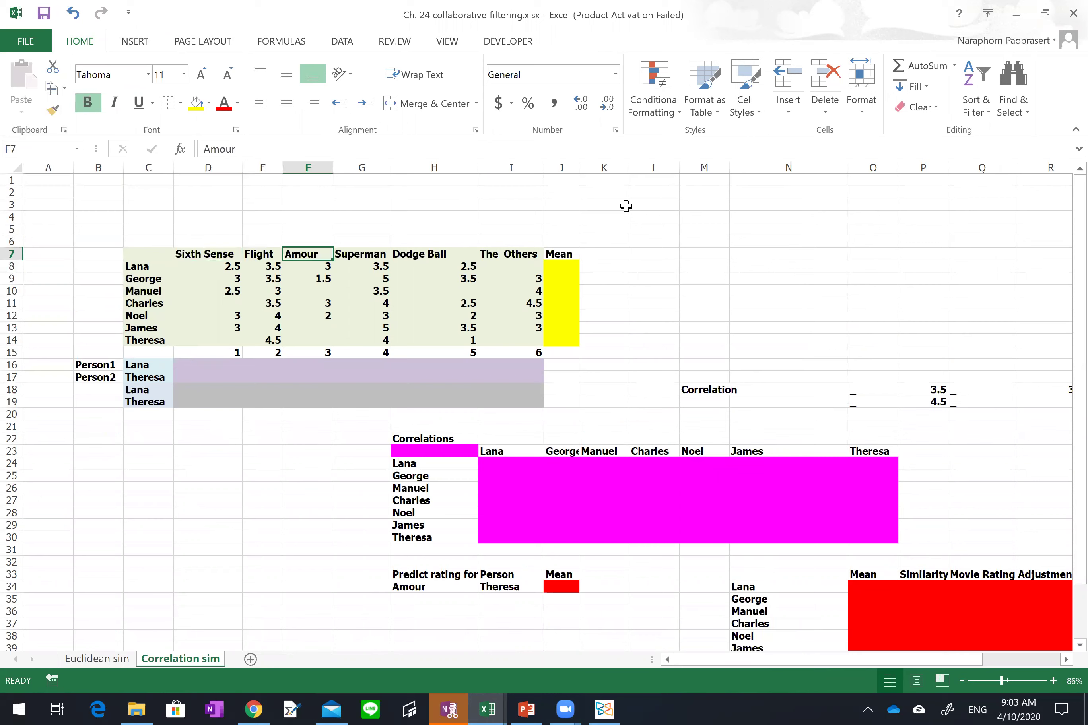
key(Right)
key(Right)
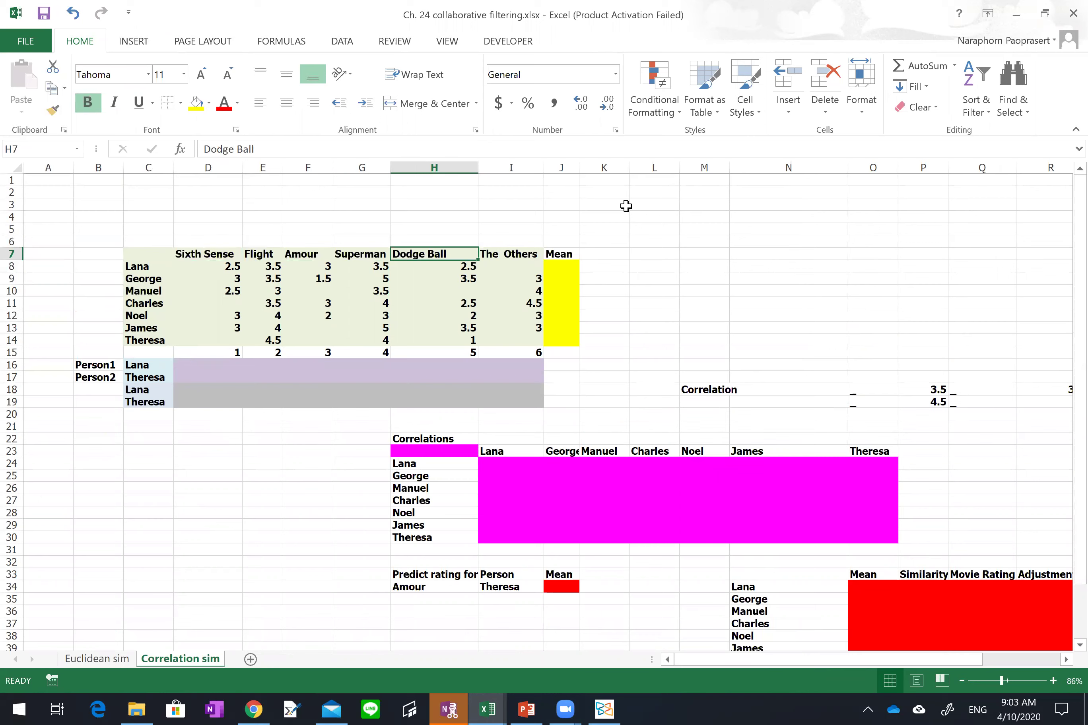
key(Right)
key(shift+Left)
key(shift+Left)
key(shift+Left)
key(shift+Left)
key(shift+Left)
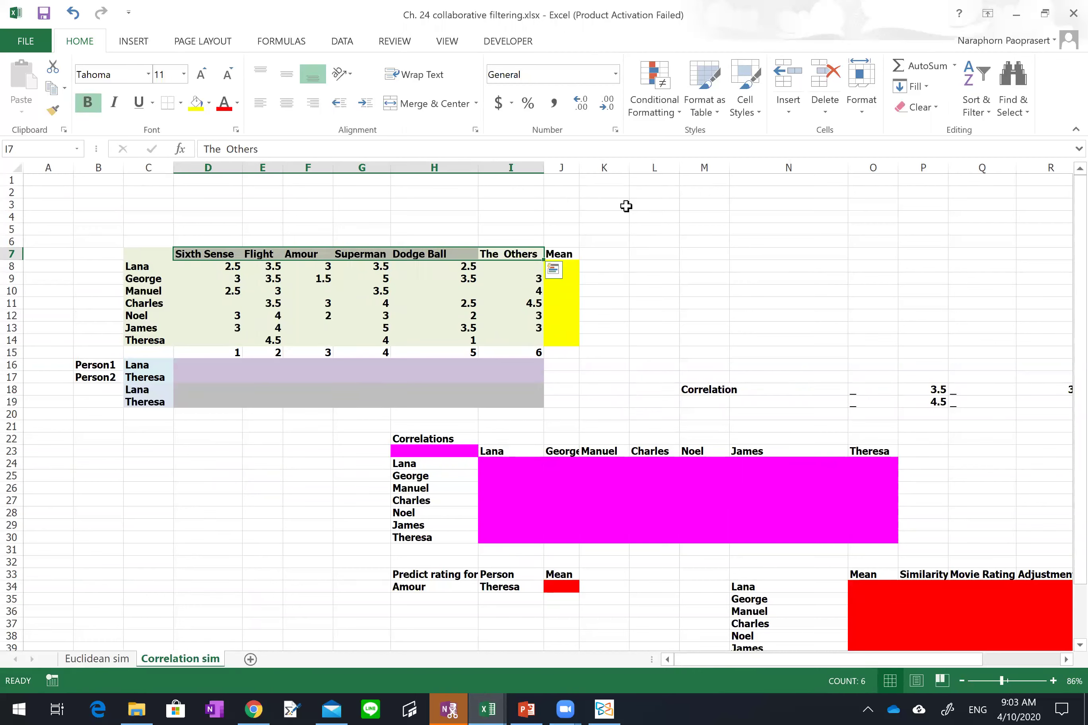
- Examine the first person's movie ratings across row 8, from Sixth Sense to The Others
click(225, 266)
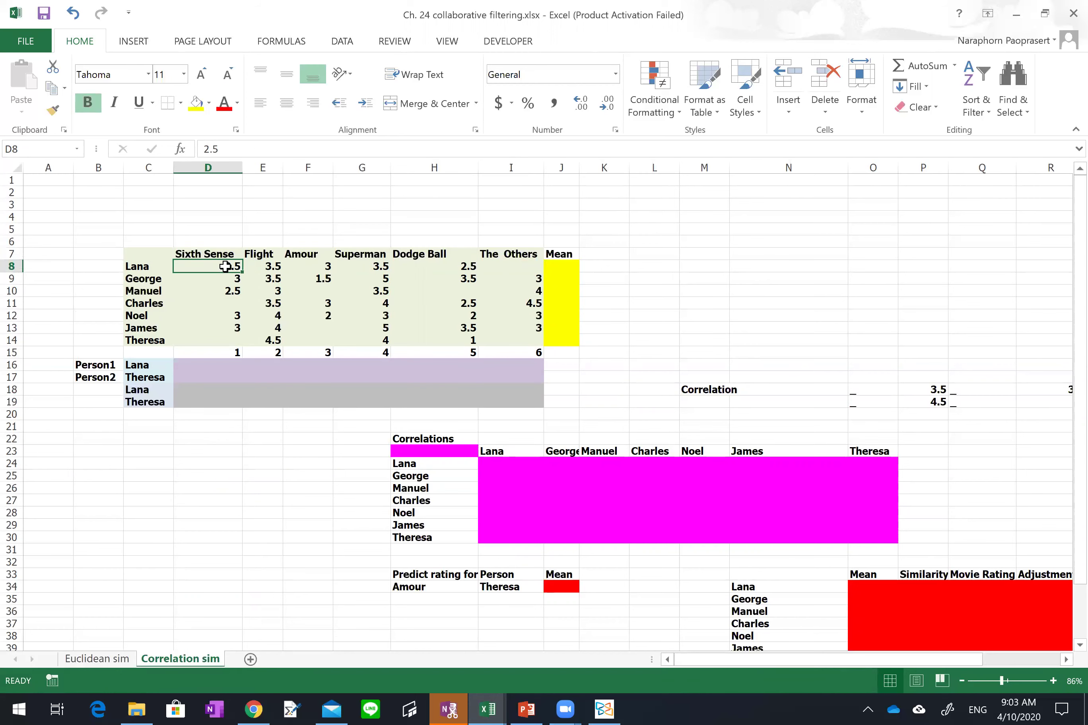
key(Right)
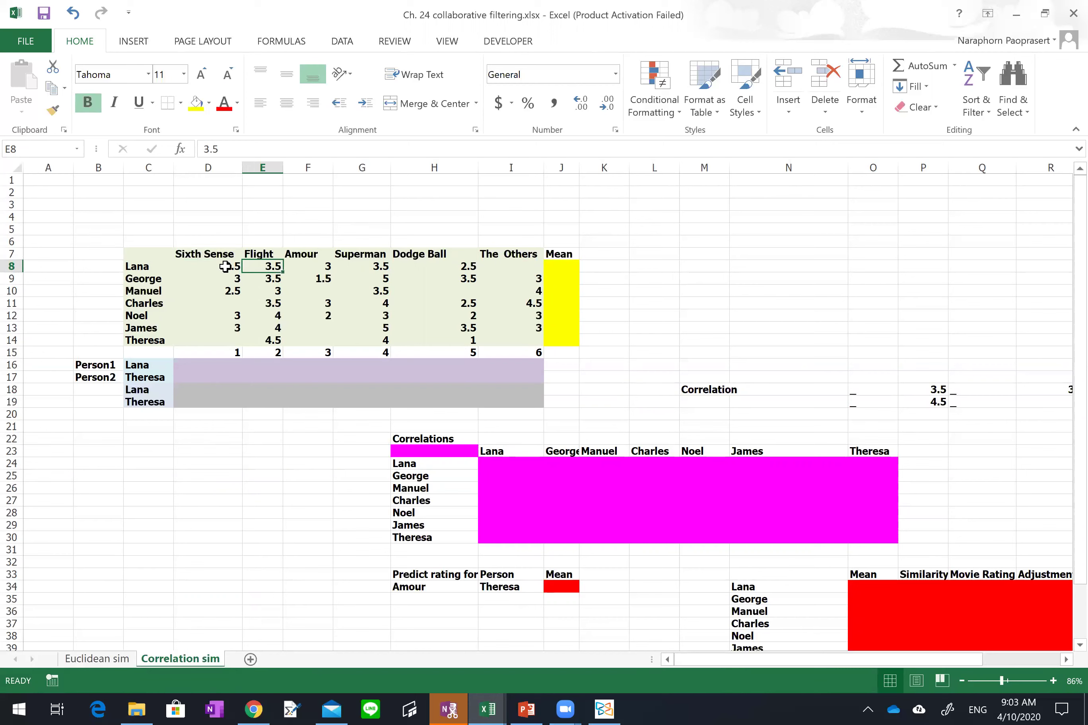
key(Down)
key(Up)
key(Right)
key(Right)
key(Right)
key(Right)
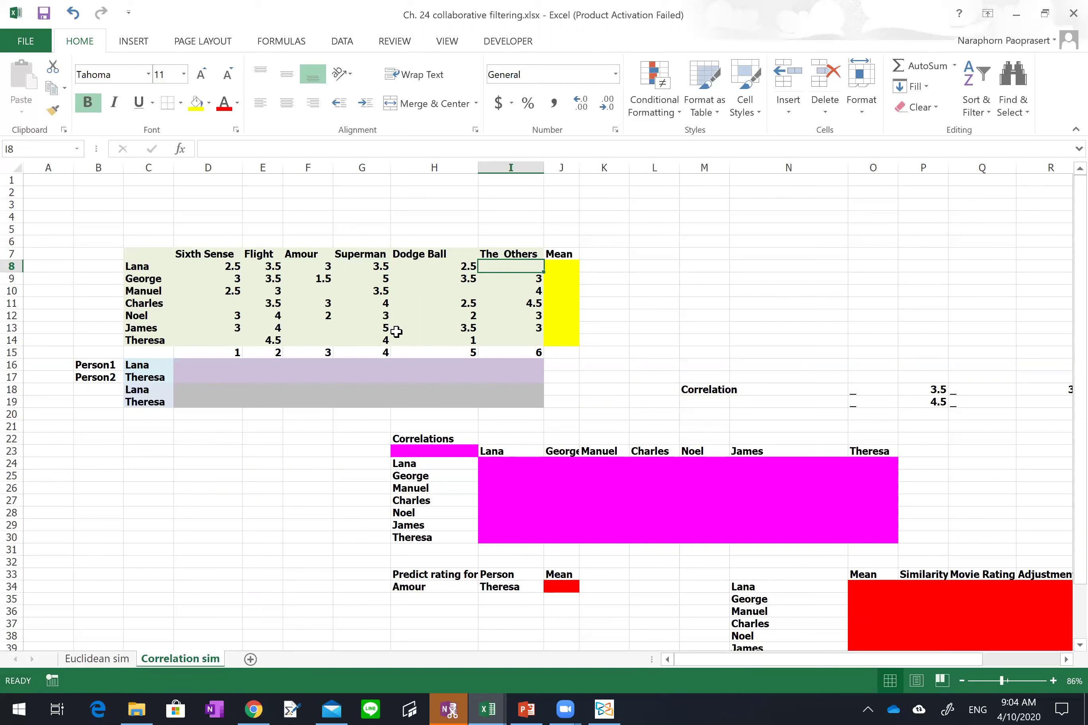
- Examine the movie ratings in row 12, from Sixth Sense to The Others
click(216, 319)
key(Right)
key(Right)
key(Right)
key(Right)
key(Right)
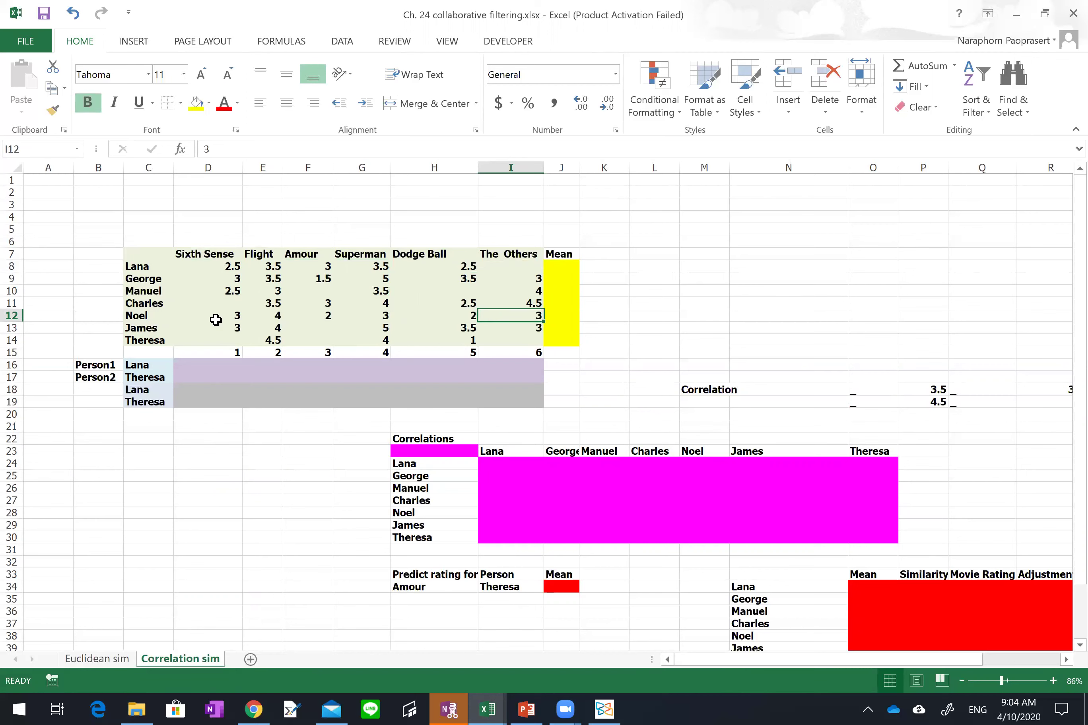
- Examine the last person's ratings in row 14, finishing on the Amour cell F14
key(Down)
key(Down)
key(Left)
key(Left)
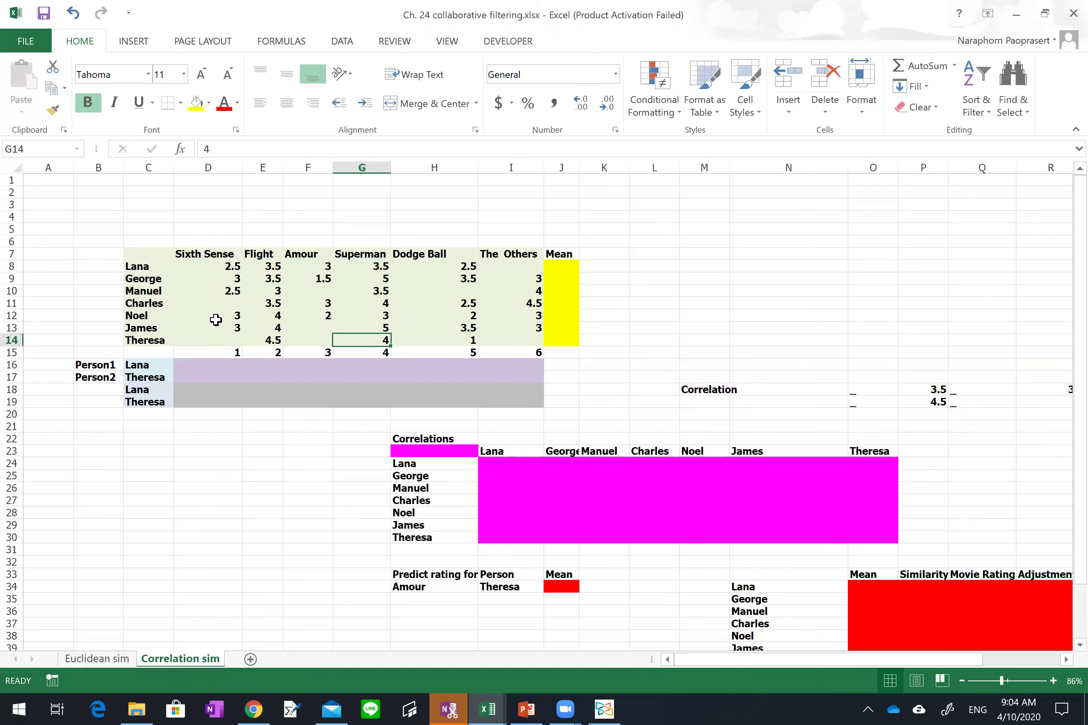
key(Left)
key(Left)
key(Right)
key(Right)
key(Right)
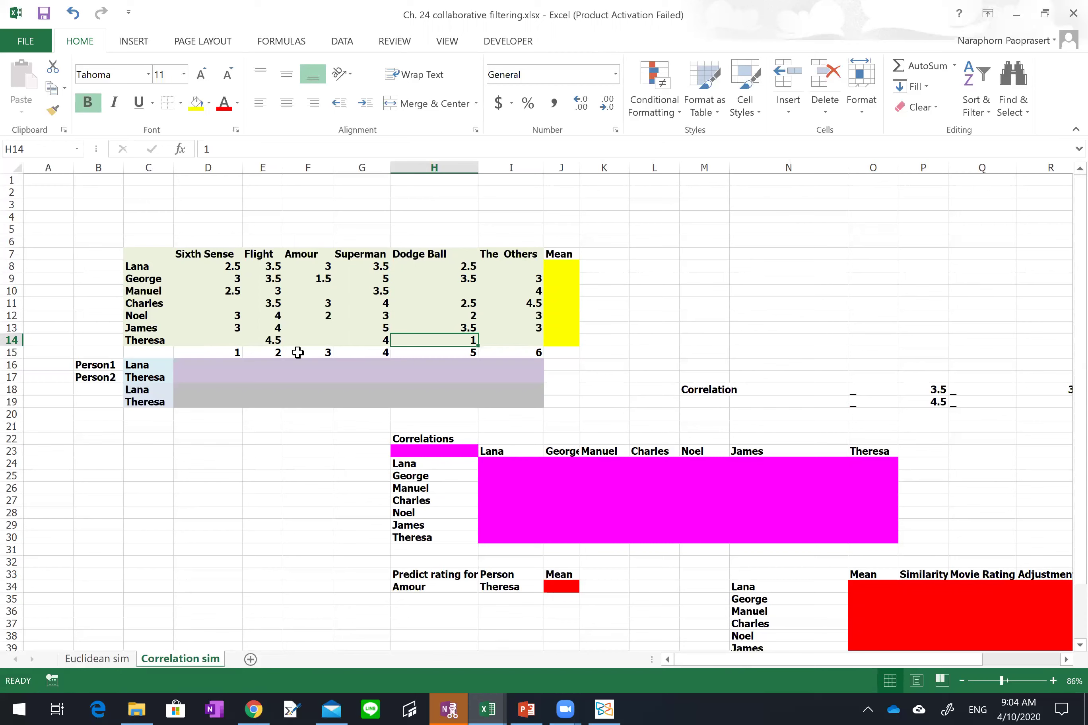
click(301, 338)
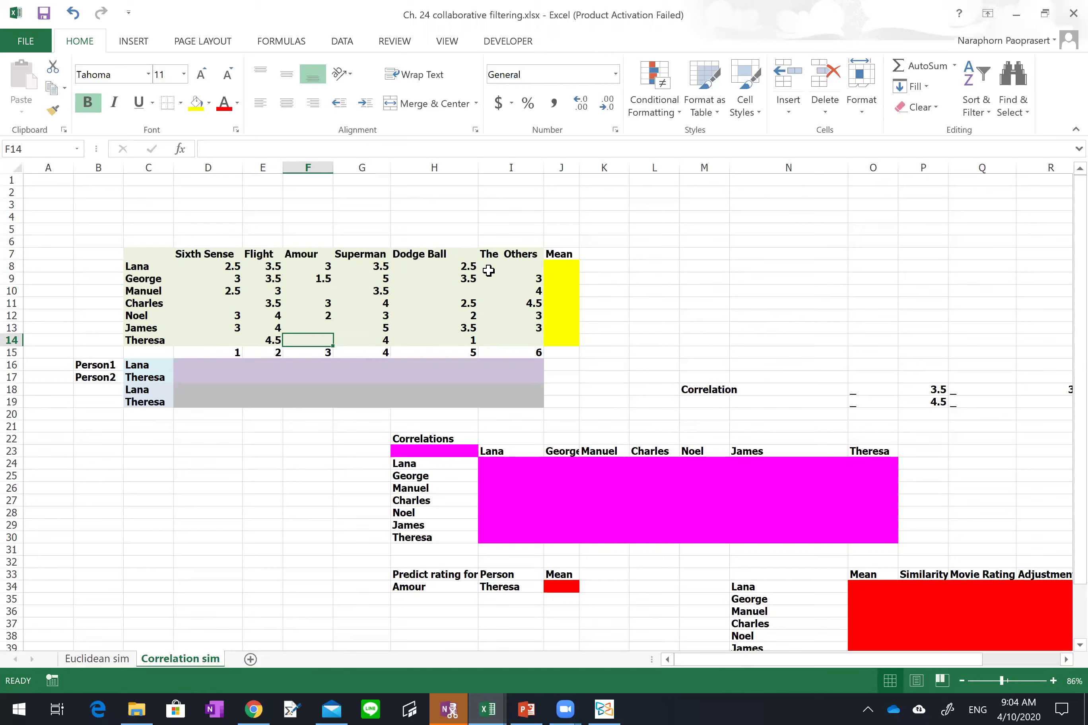
- Enter =AVERAGE(D8:I8) in J8 to calculate the first person's mean rating
click(571, 265)
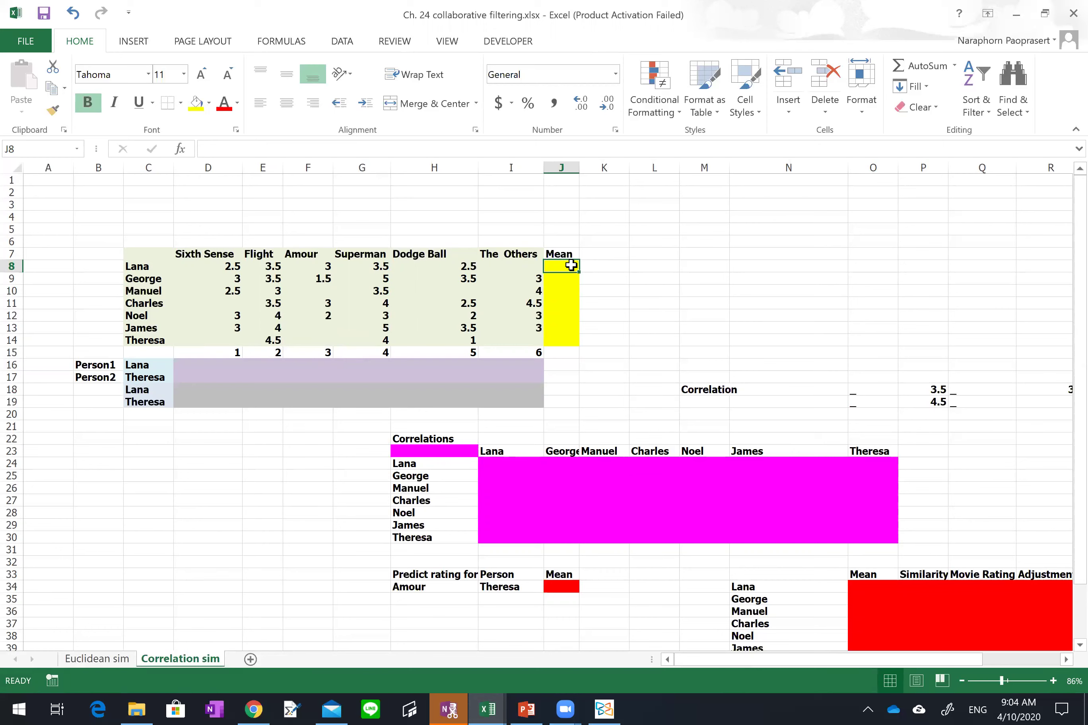
text(=)
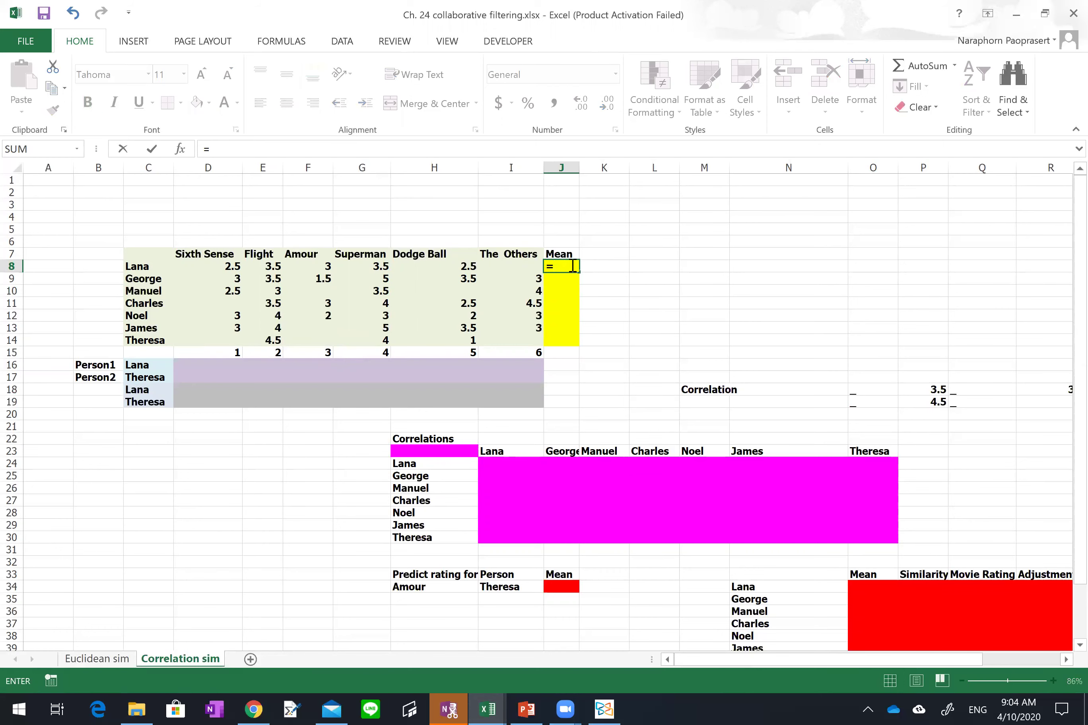
text(average)
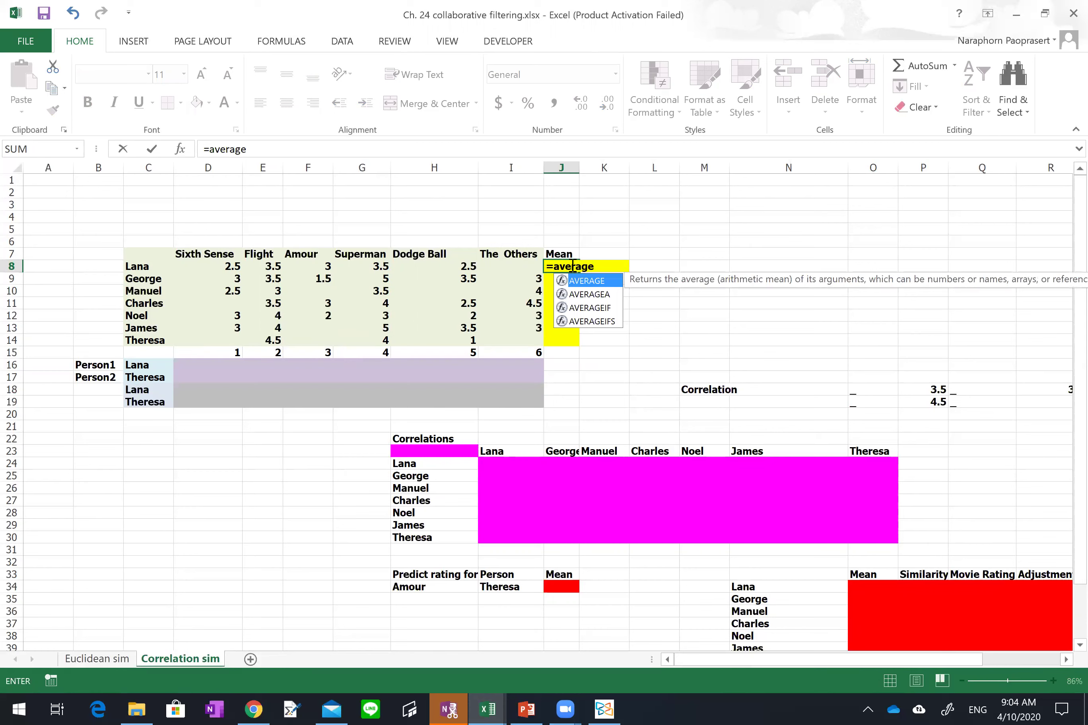
text(()
key(Left)
key(shift+Left)
key(shift+Left)
key(shift+Left)
key(shift+Left)
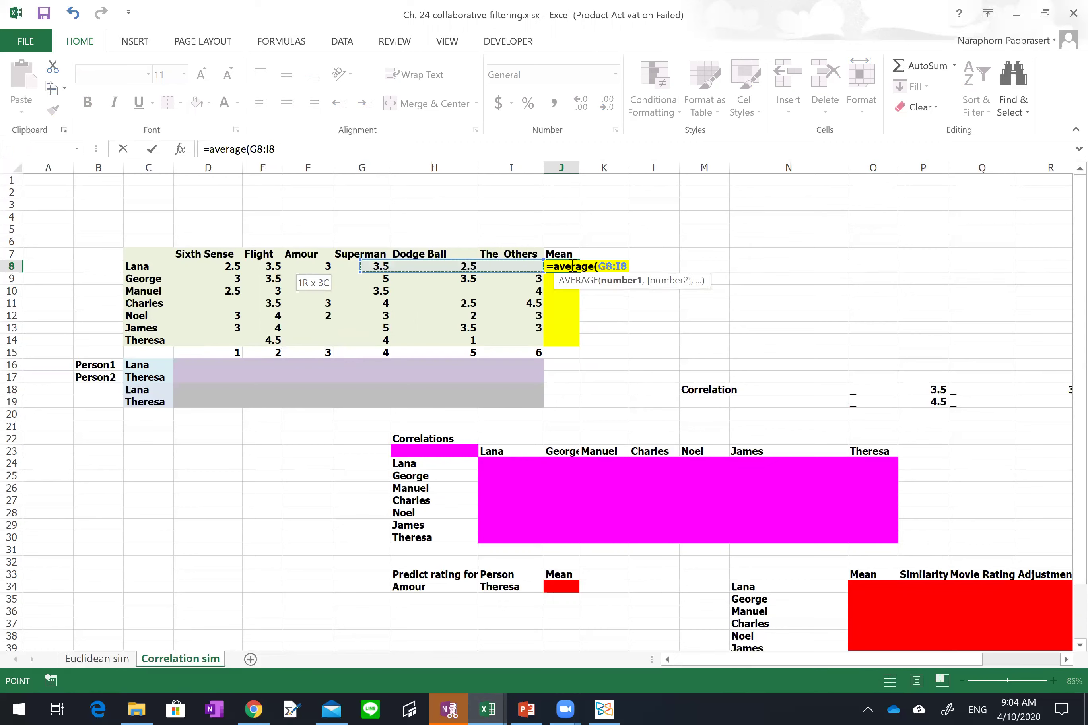
key(shift+Left)
text())
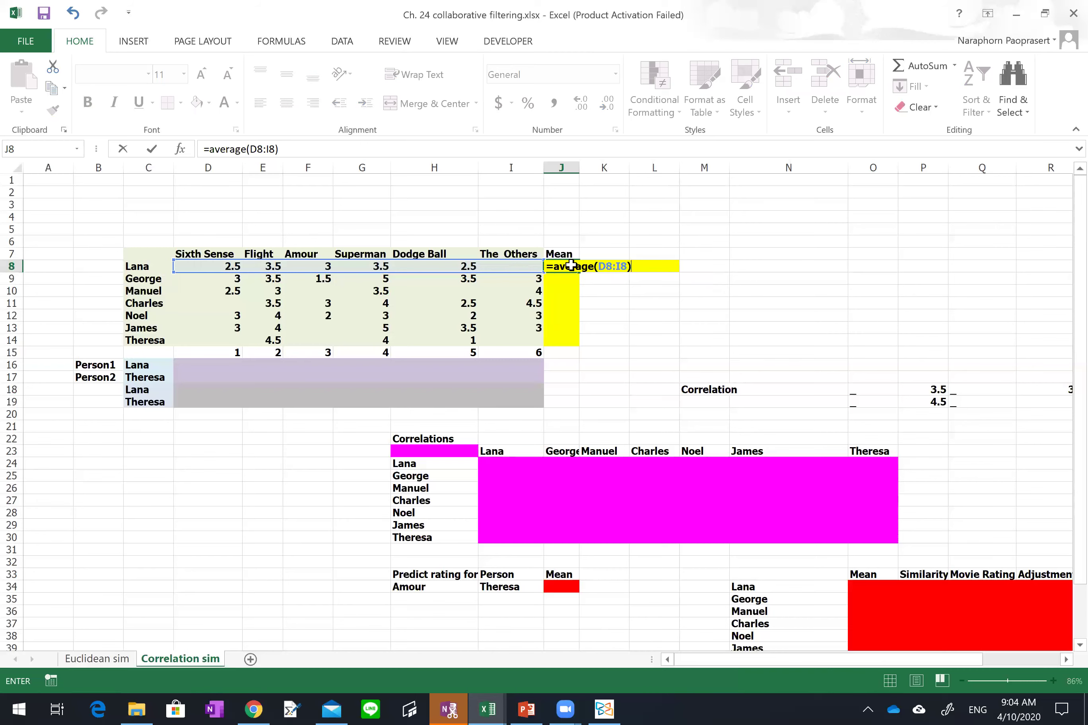
key(Return)
- Copy the J8 mean formula down to J14 and format the Mean column values with two decimal places
click(571, 265)
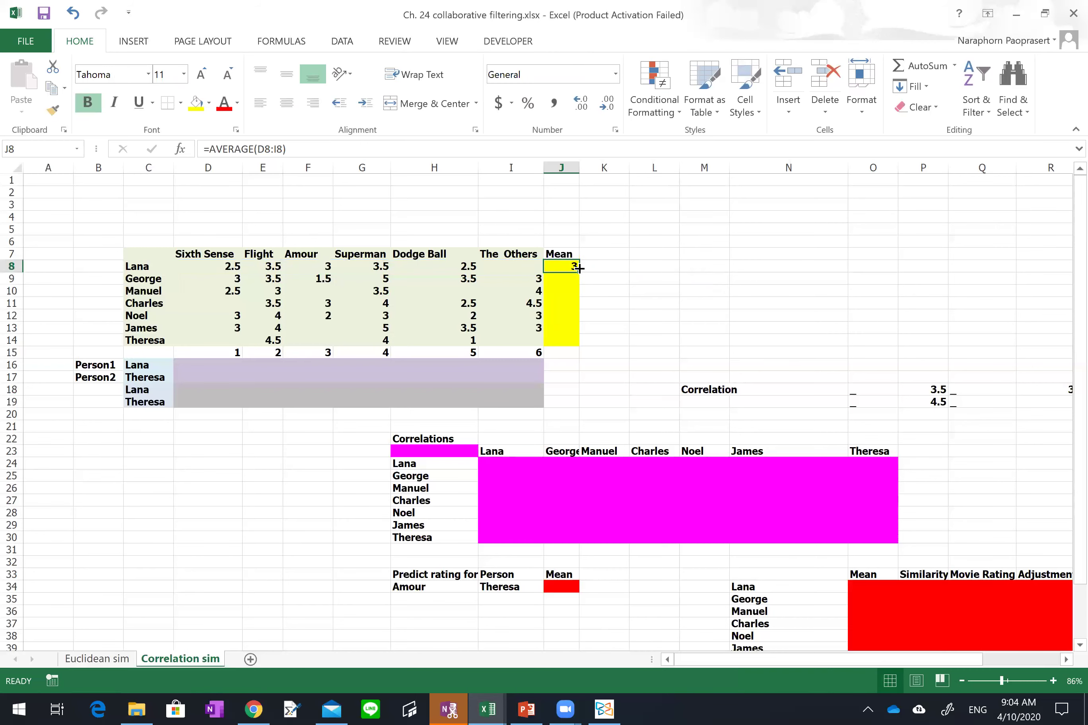
drag(578, 273, 574, 352)
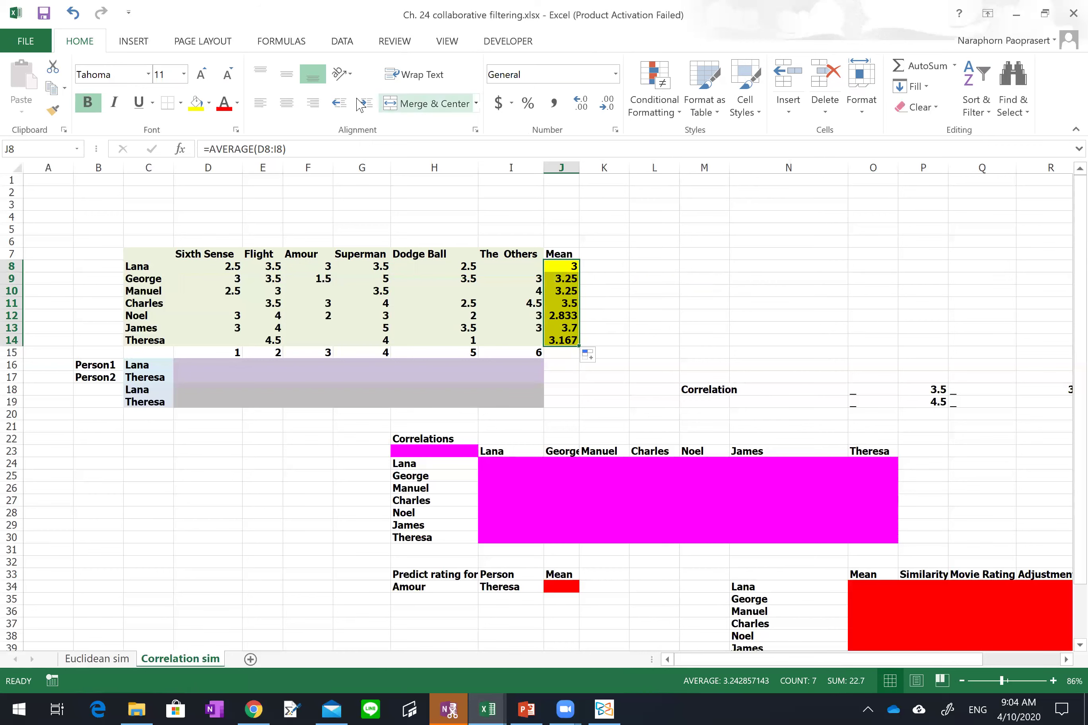
click(604, 117)
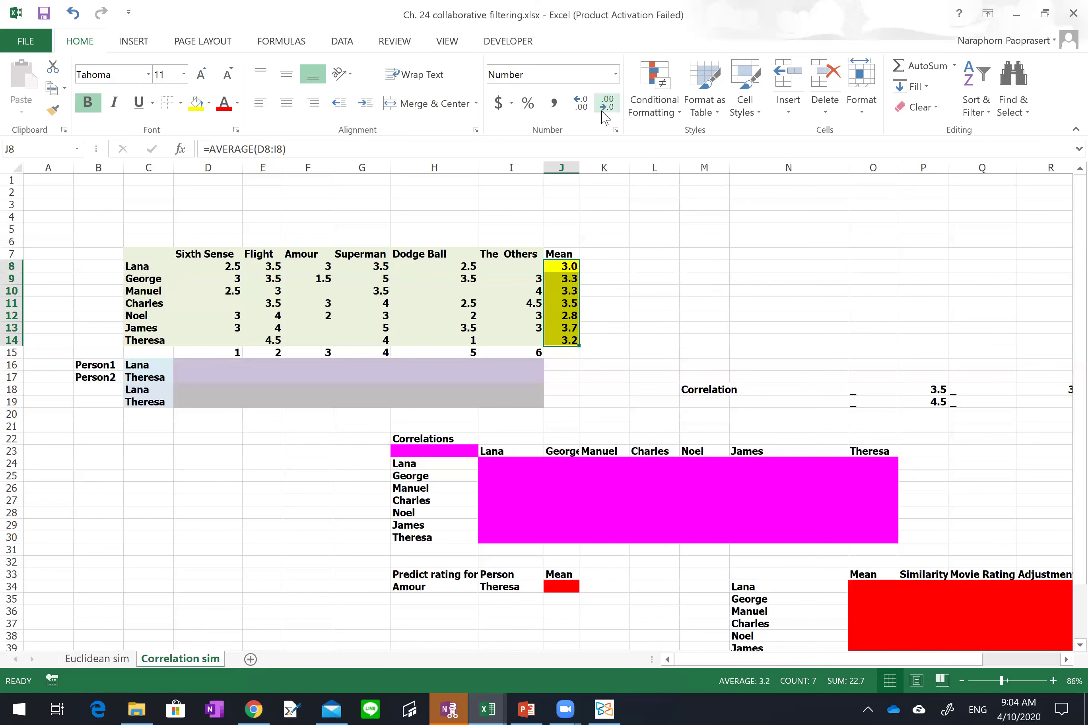
click(604, 117)
click(581, 103)
click(581, 103)
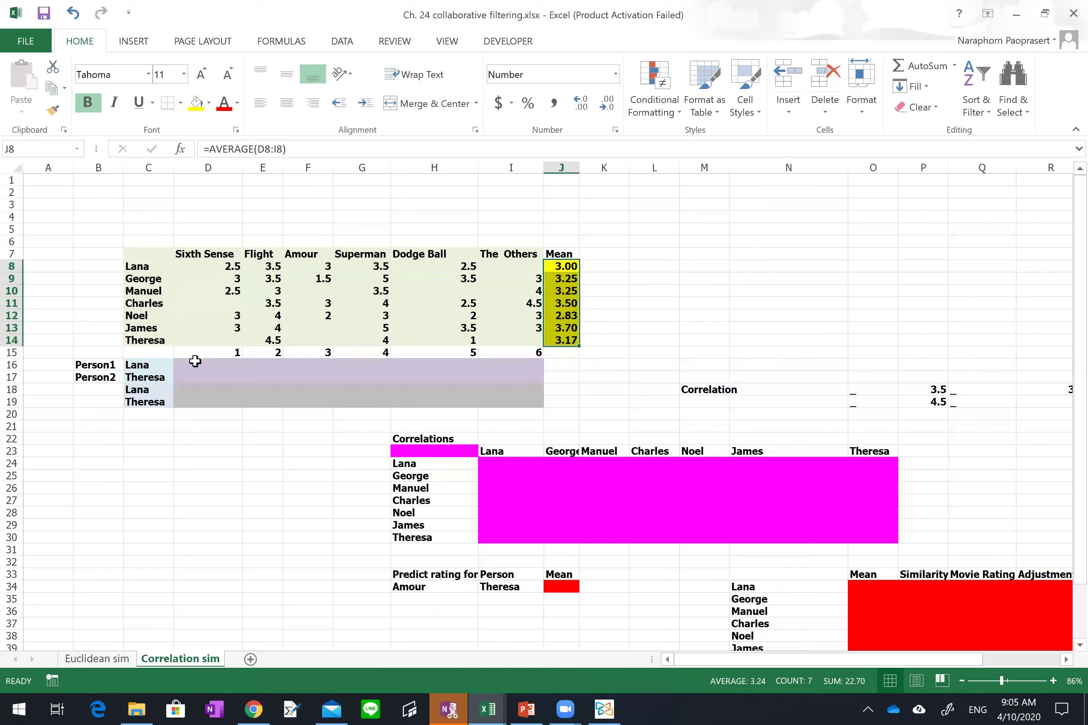
- Clear the Person1 and Person2 names from C16:C17
click(156, 365)
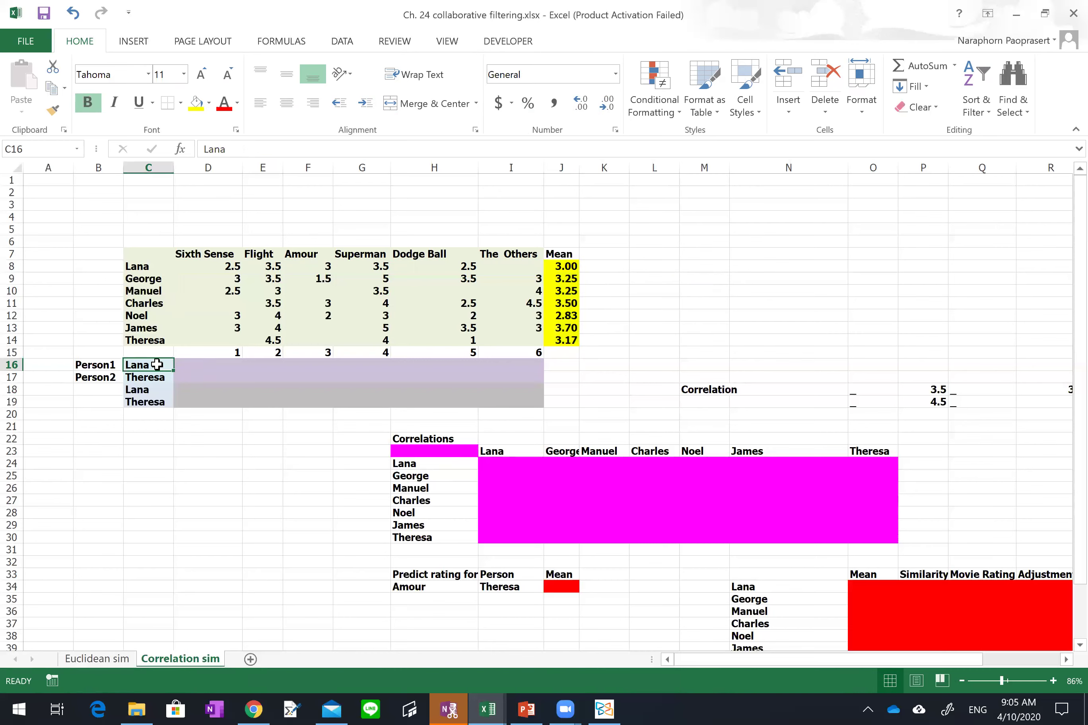
key(Down)
key(Up)
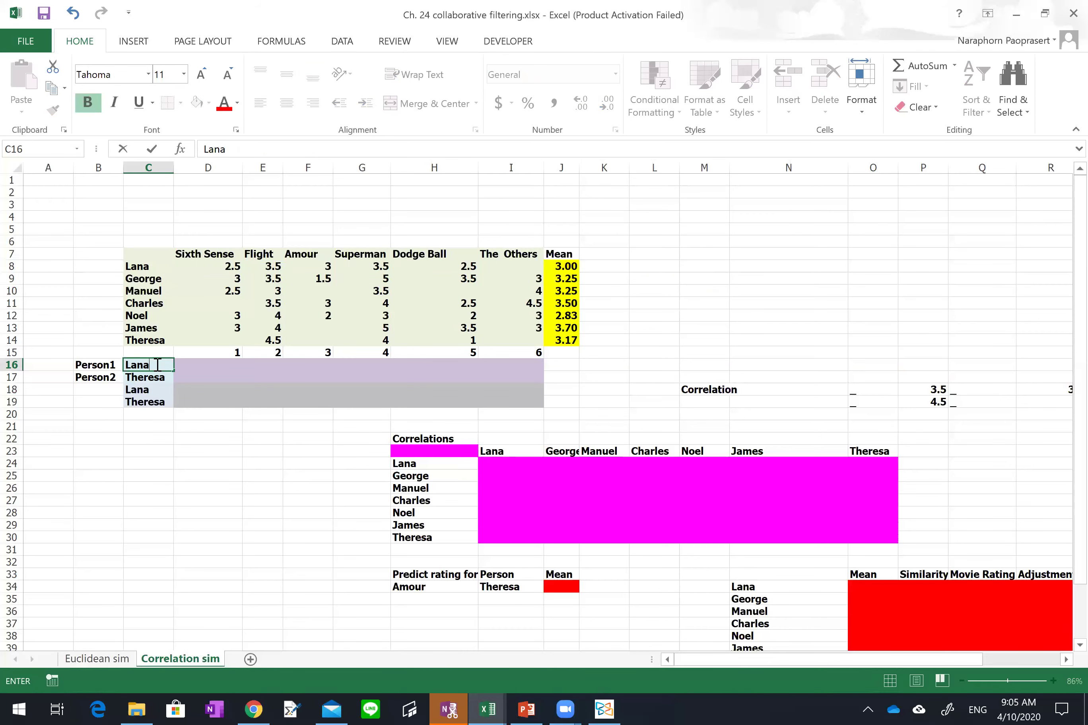
key(shift+Home)
key(shift+Right)
key(shift+Right)
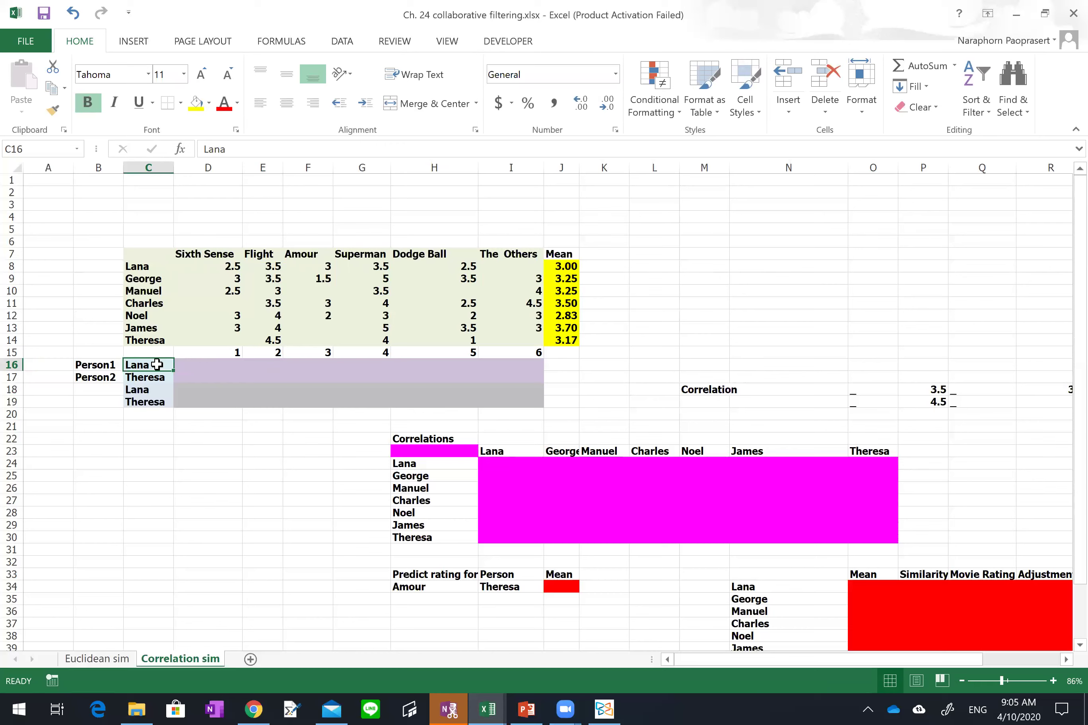
key(shift+Down)
key(Delete)
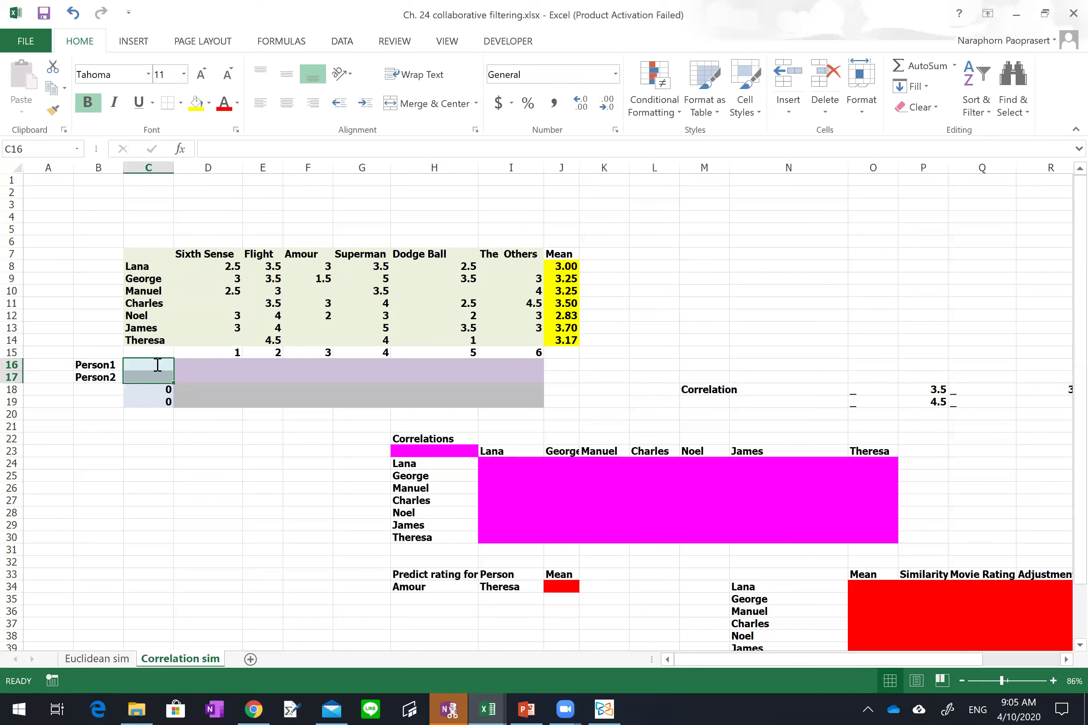
- Enter the first listed person's name for Person1 in C16 and the last listed person's name for Person2 in C17
text(Lana)
key(Return)
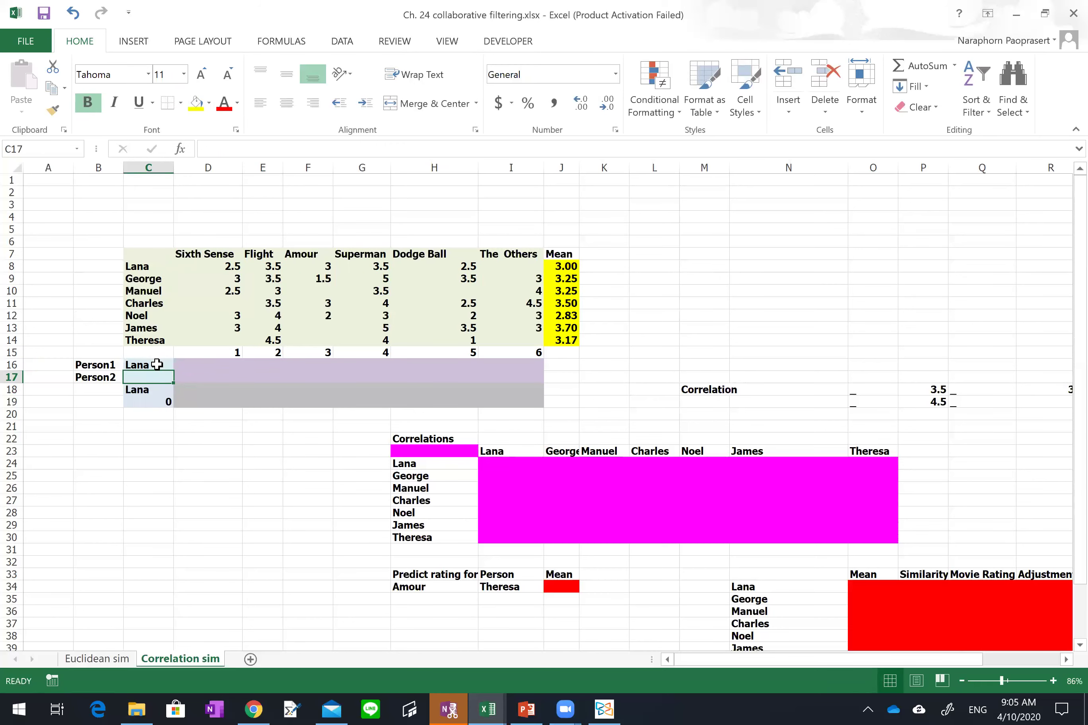
text(Thera)
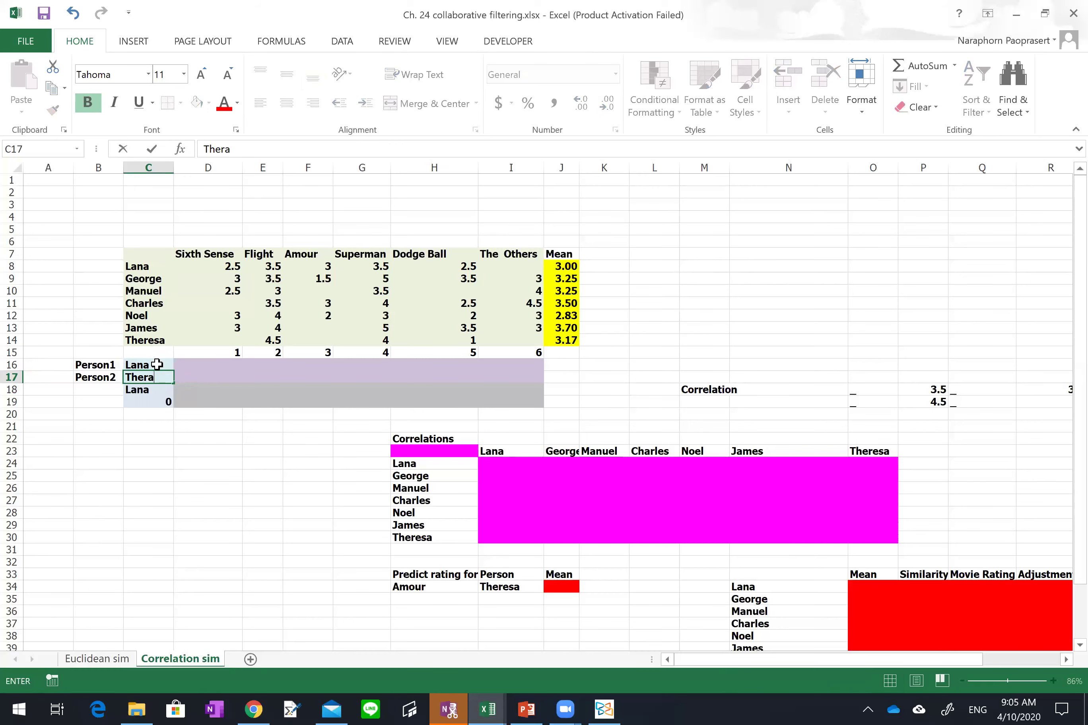
text(s)
key(BackSpace)
key(BackSpace)
text(esa)
key(Tab)
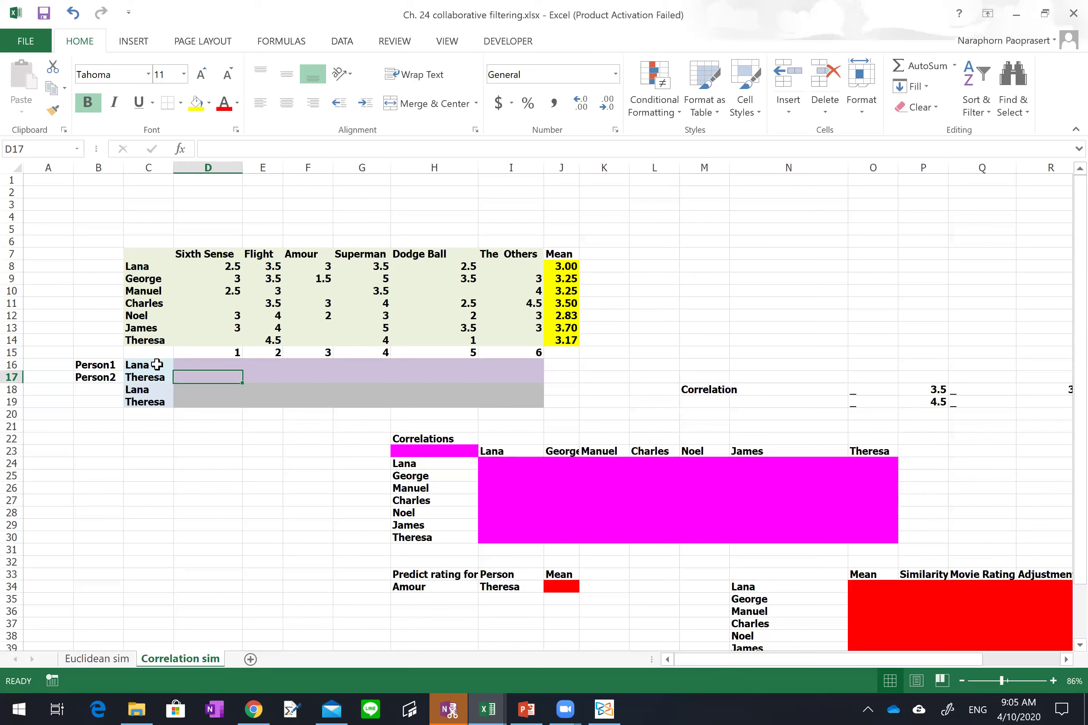
- Inspect the formula in C18 that repeats the Person1 name
click(146, 389)
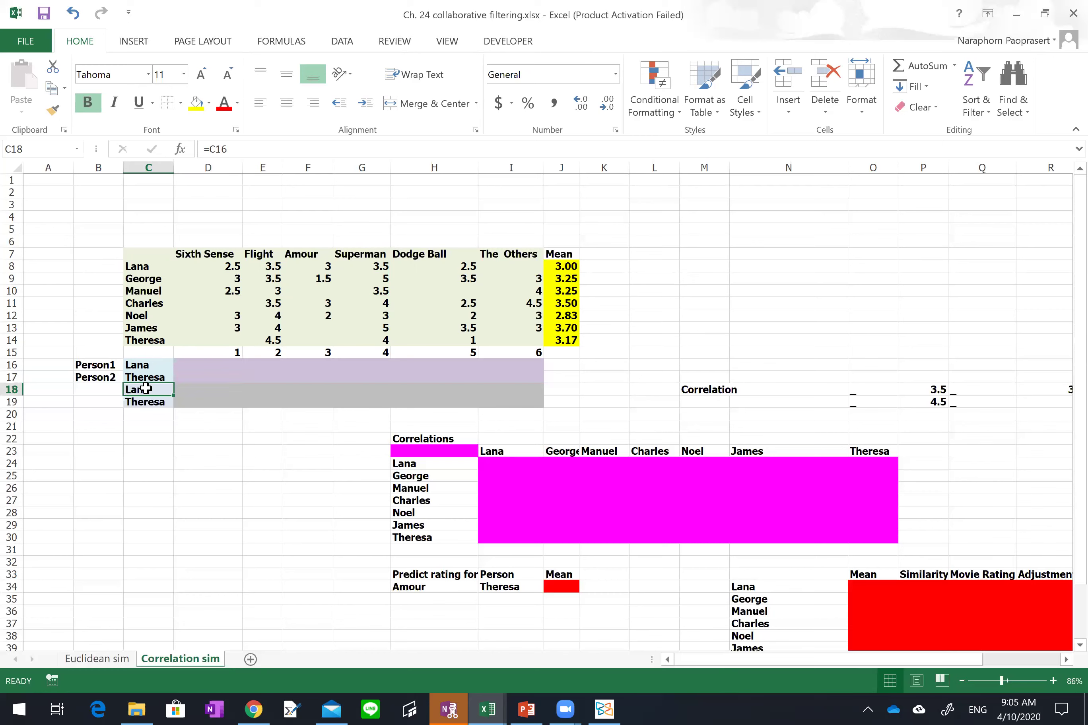
double_click(146, 388)
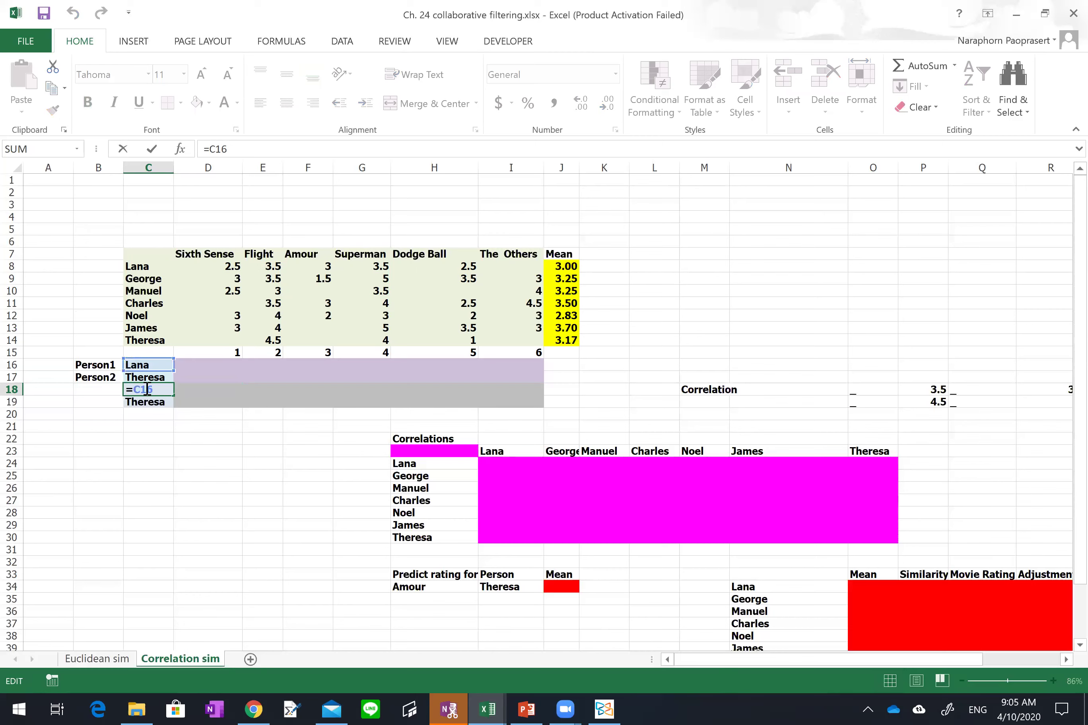
key(Return)
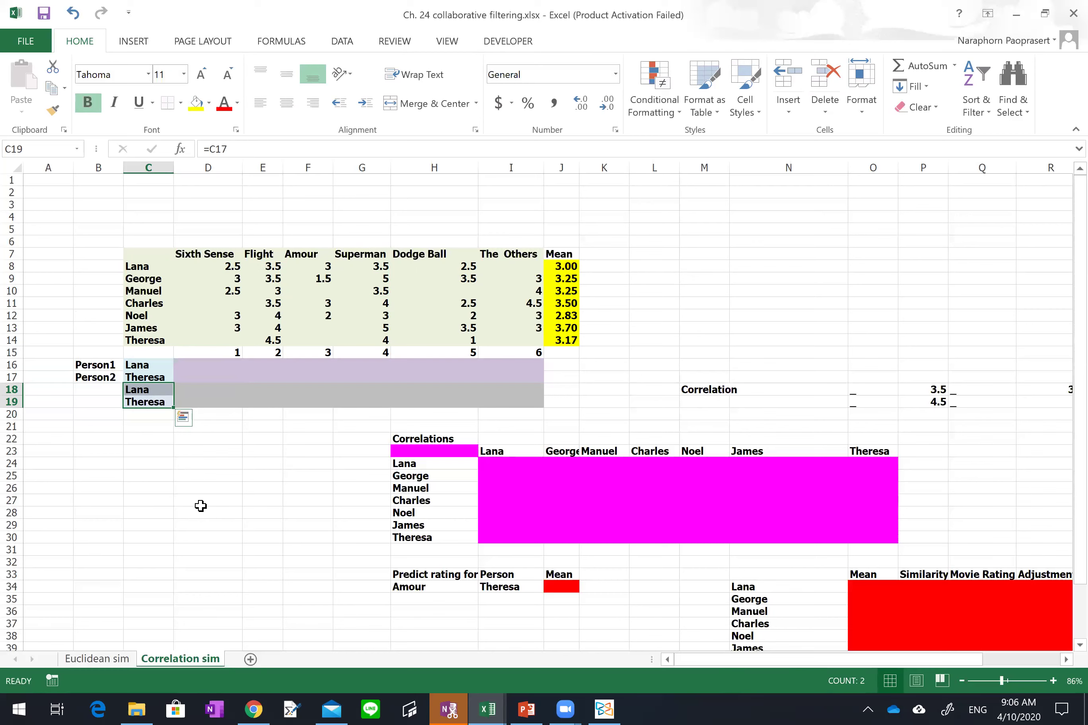
- Select the first person's ratings in D8:I8 to examine the row across all six movies
click(229, 368)
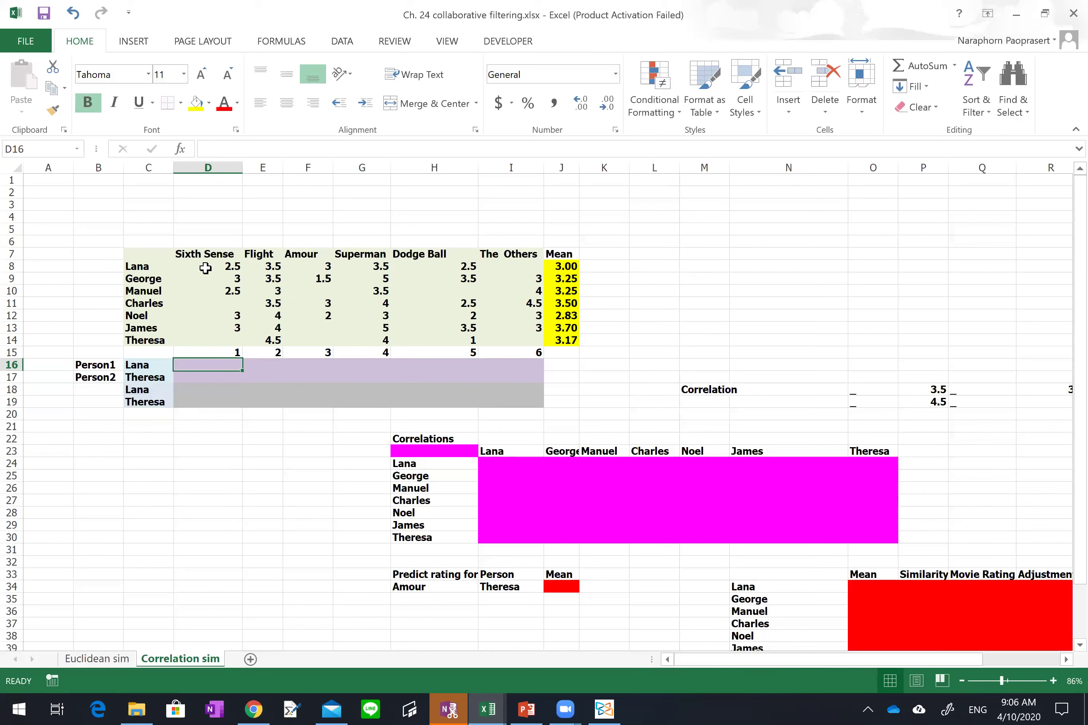
drag(206, 269, 206, 267)
key(shift+Up)
key(shift+Up)
key(shift+Down)
key(shift+Down)
key(shift+Left)
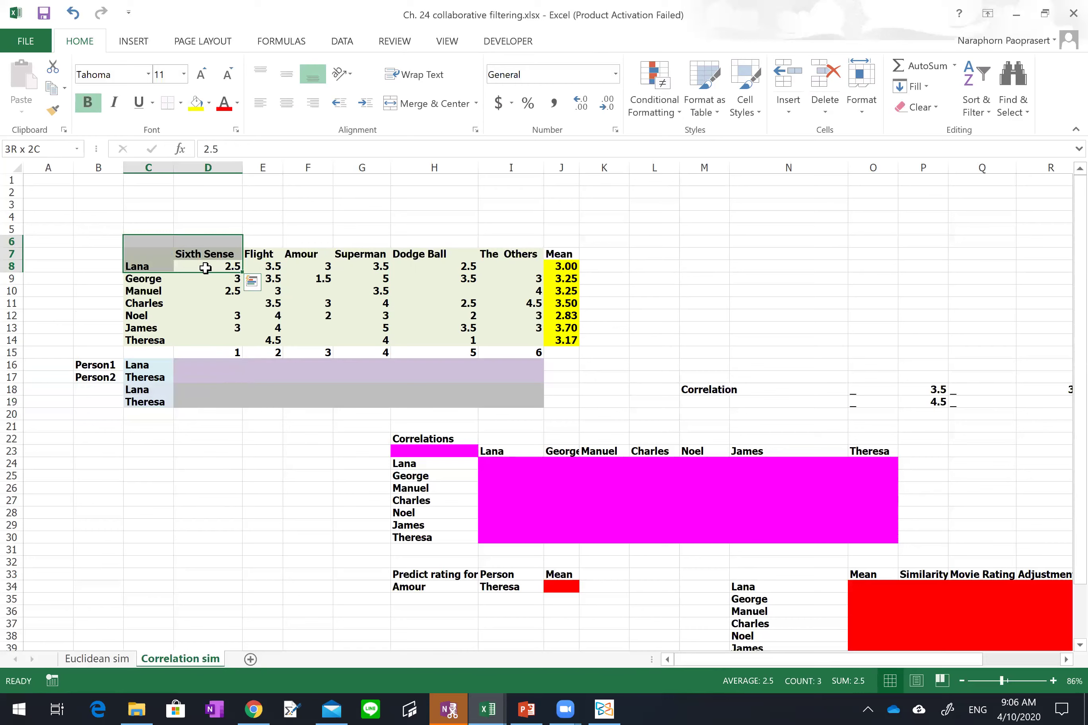
key(shift+Left)
click(206, 267)
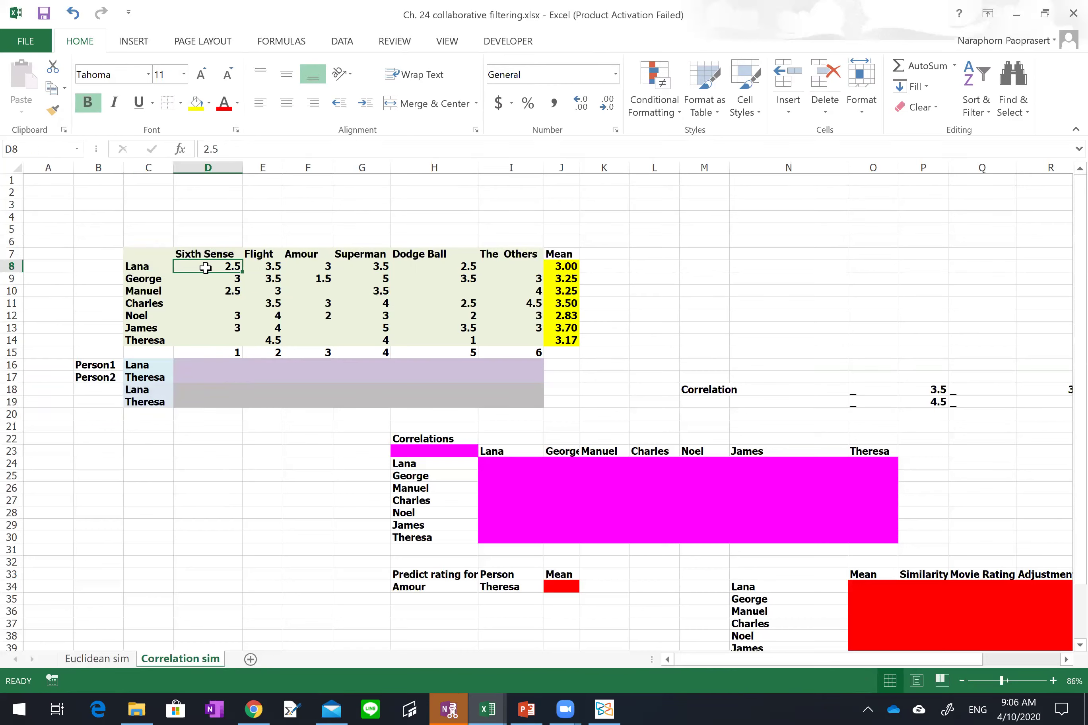
key(shift+Right)
key(shift+Right)
key(shift+Right)
key(shift+Right)
key(shift+Right)
key(shift+Right)
key(shift+Left)
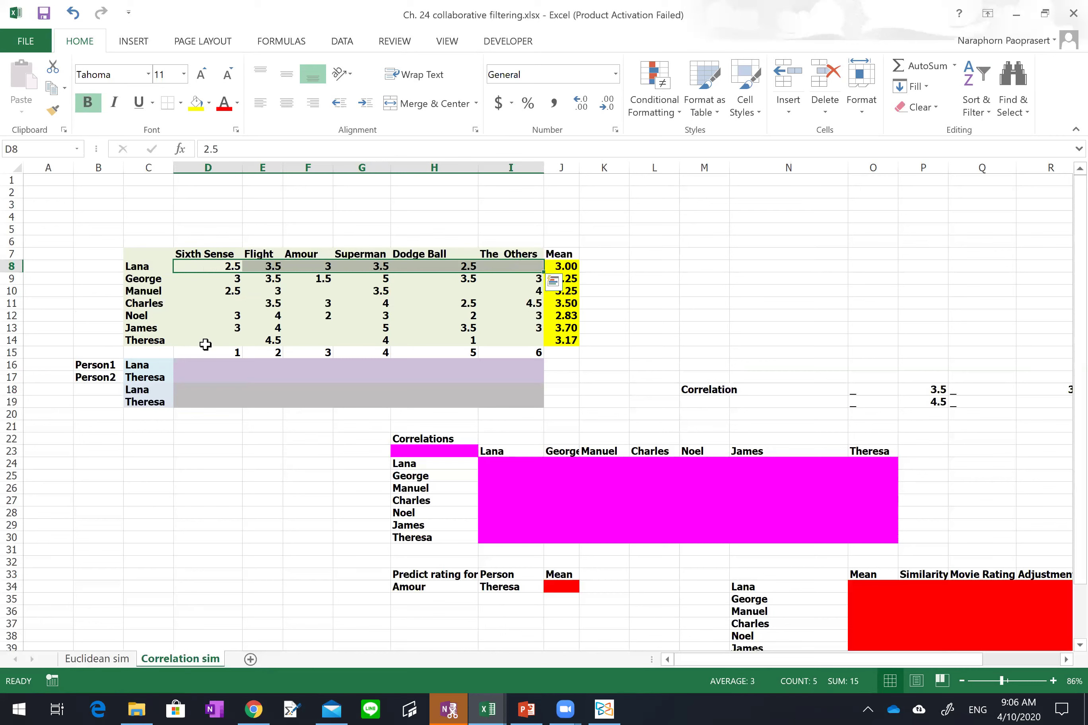
- Begin an INDEX formula in D16 over the ratings range D8:I14, with the D8 reference made absolute as $D$8
click(206, 363)
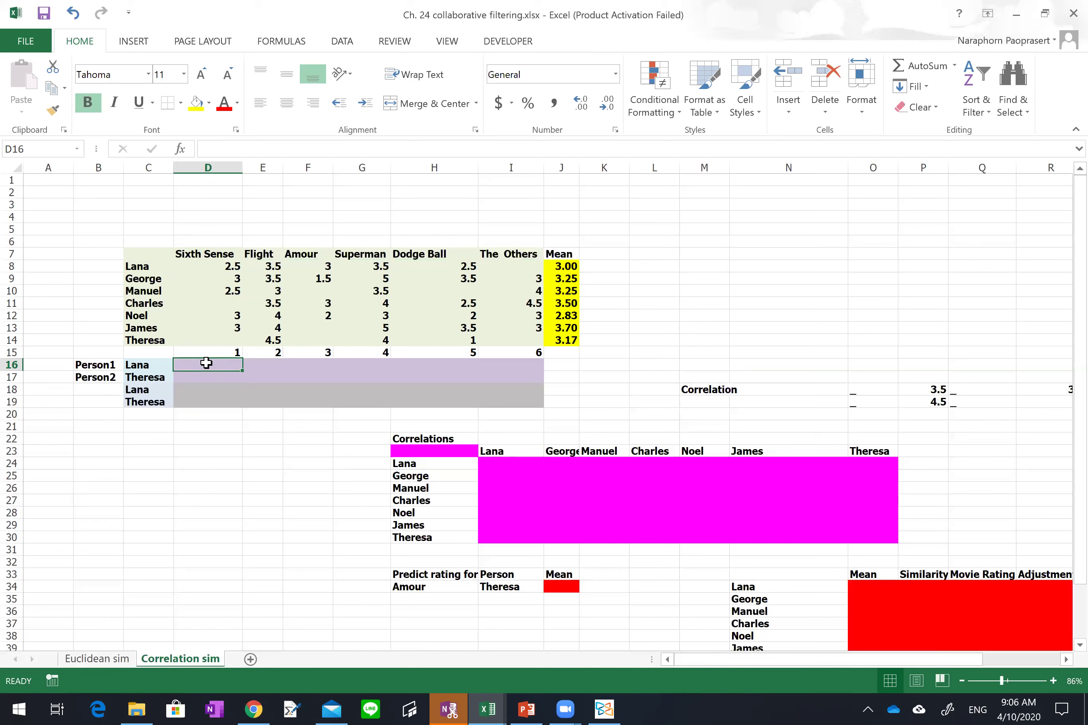
text(=)
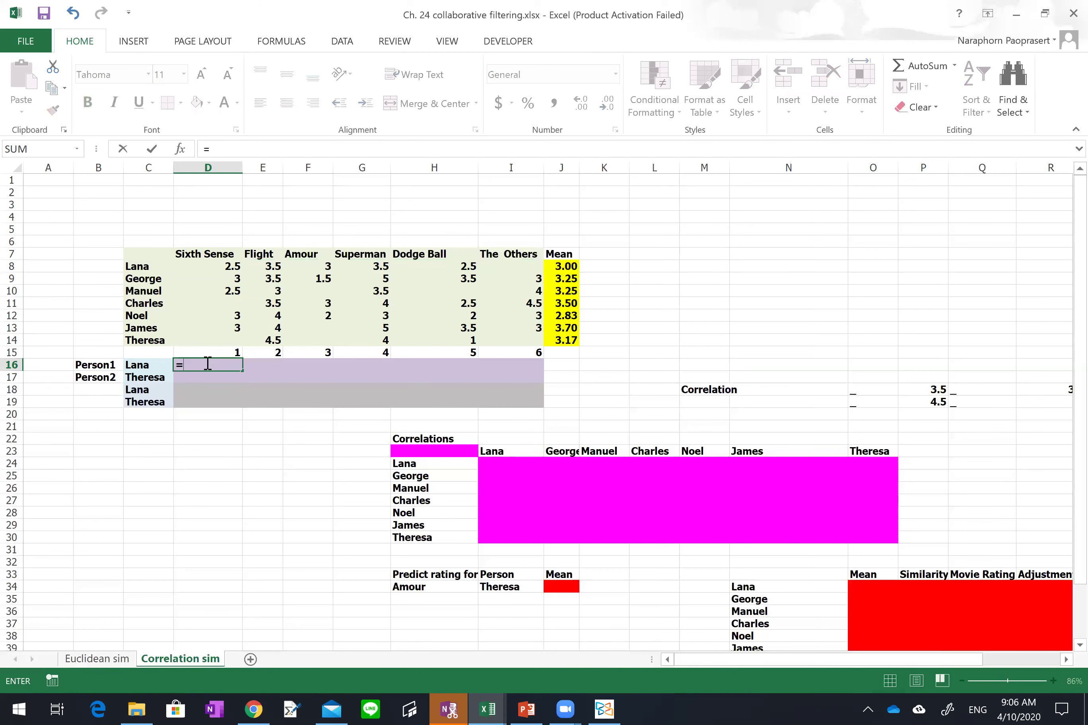
text(ind)
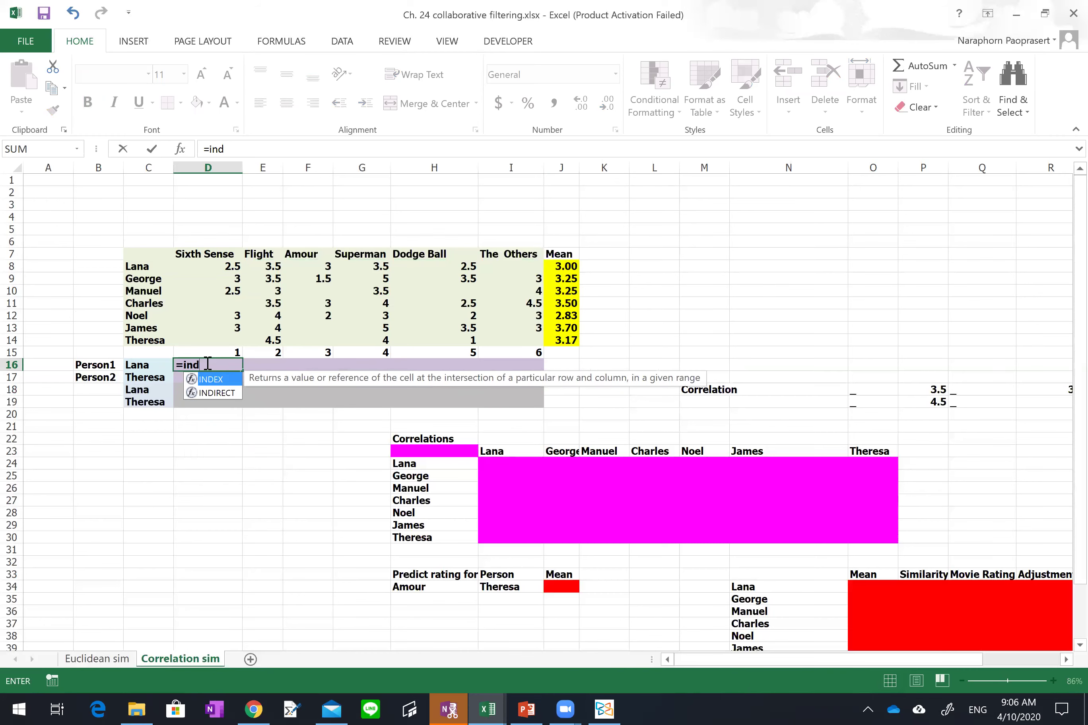
text(ex()
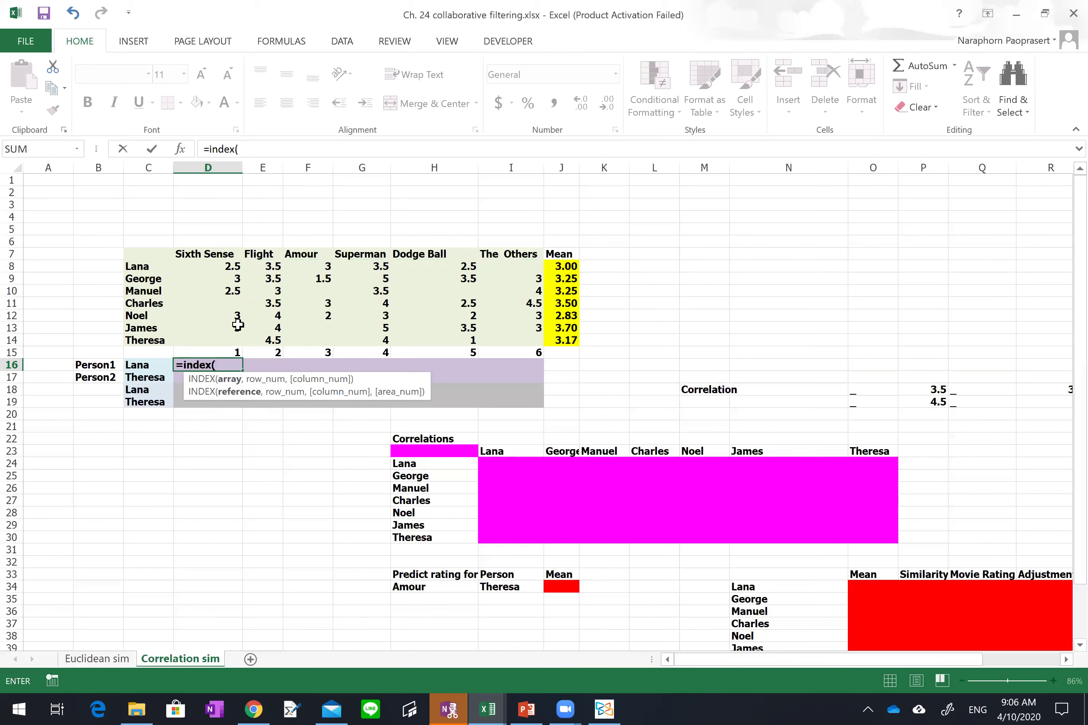
click(211, 265)
key(shift+Down)
key(shift+Down)
key(shift+Down)
key(shift+Down)
key(shift+Down)
key(shift+Down)
key(shift+Right)
key(shift+Right)
key(shift+Right)
key(shift+Right)
key(shift+Right)
key(shift+Right)
key(shift+Left)
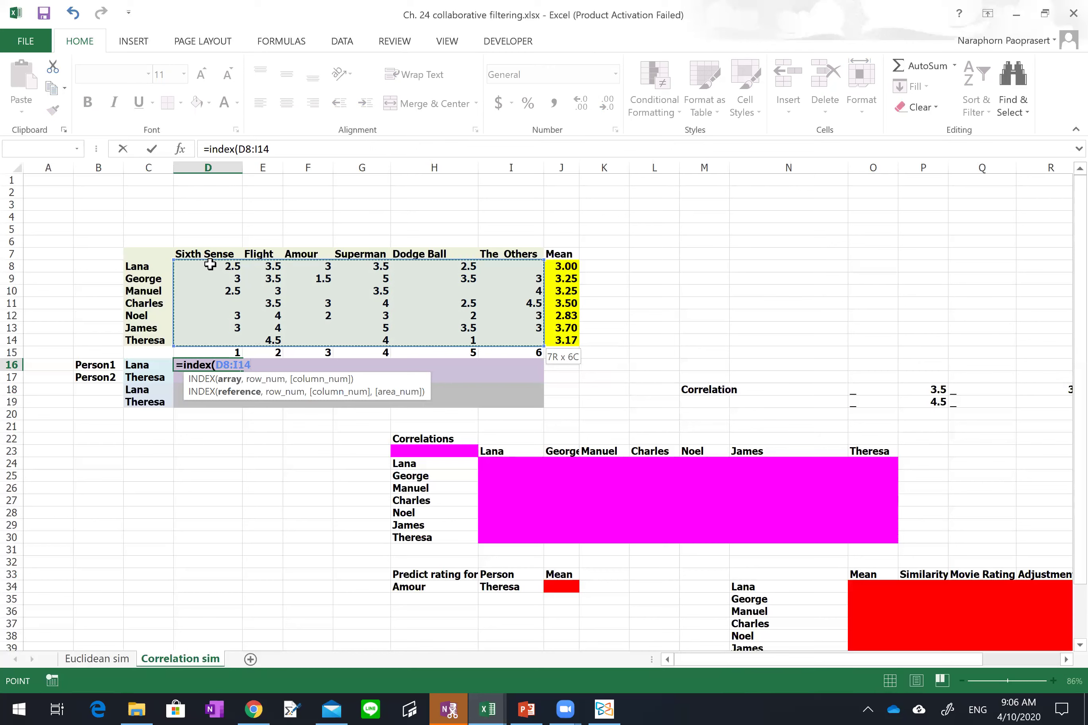
click(244, 150)
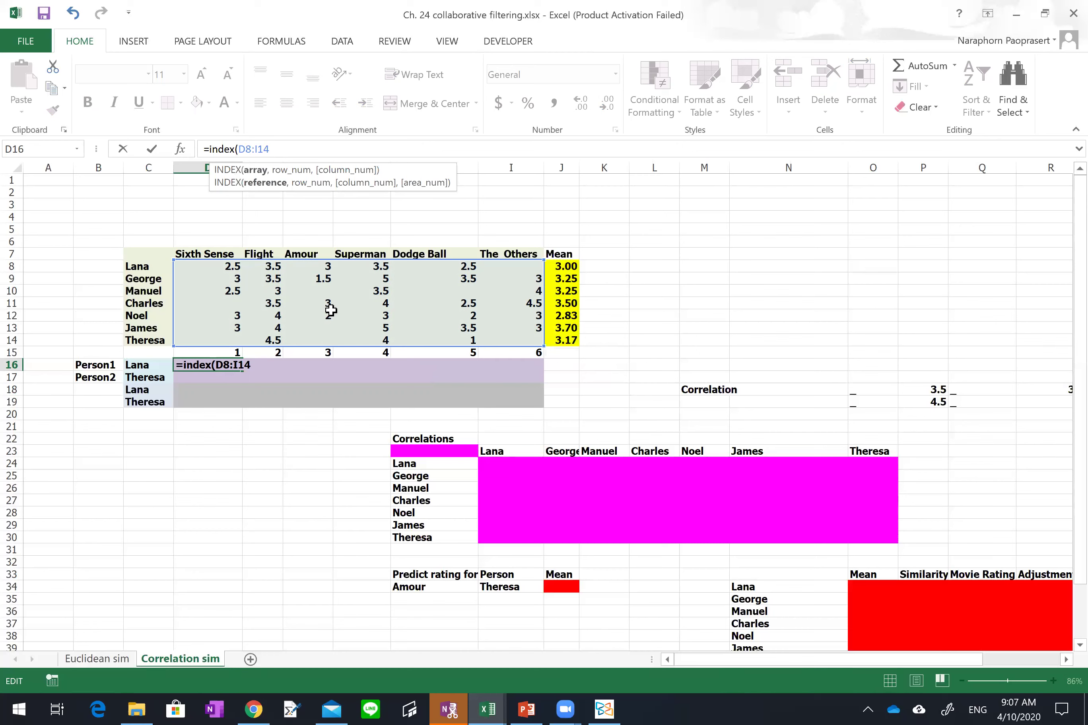
key(F4)
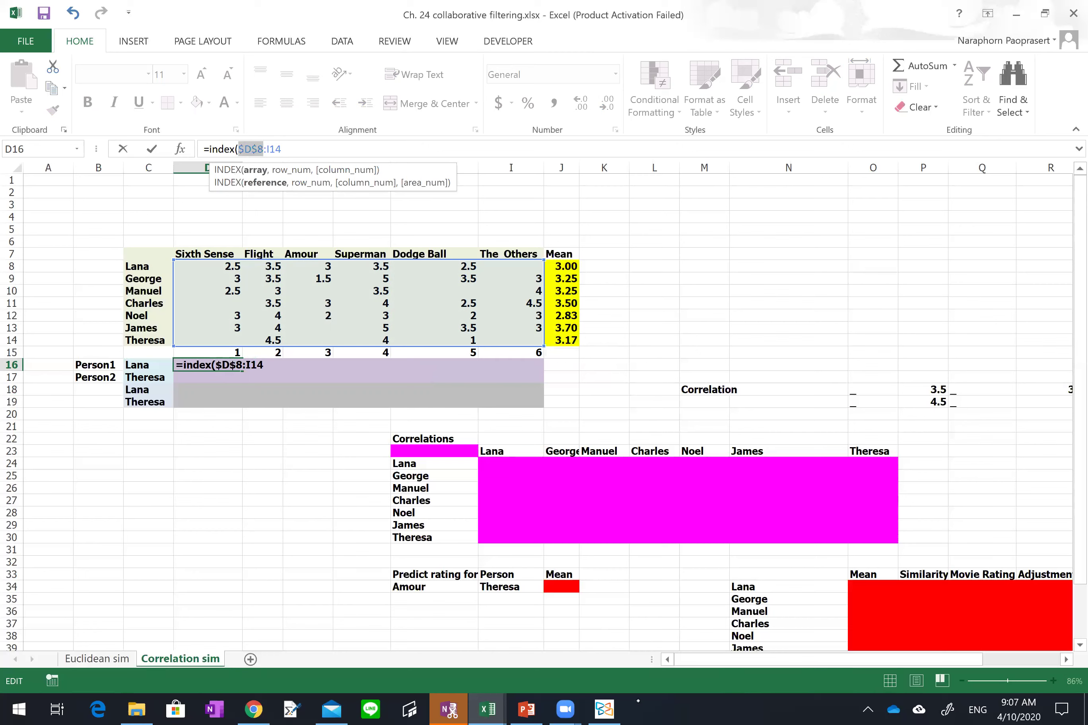
- Handwrite an ink note "F4" with an arrow above the D16 formula and erase it
click(603, 706)
drag(232, 319, 224, 354)
mouse_move(255, 270)
mouse_down()
mouse_move(248, 312)
mouse_move(258, 278)
mouse_up()
mouse_move(270, 263)
mouse_down()
mouse_move(280, 279)
mouse_move(275, 304)
mouse_up()
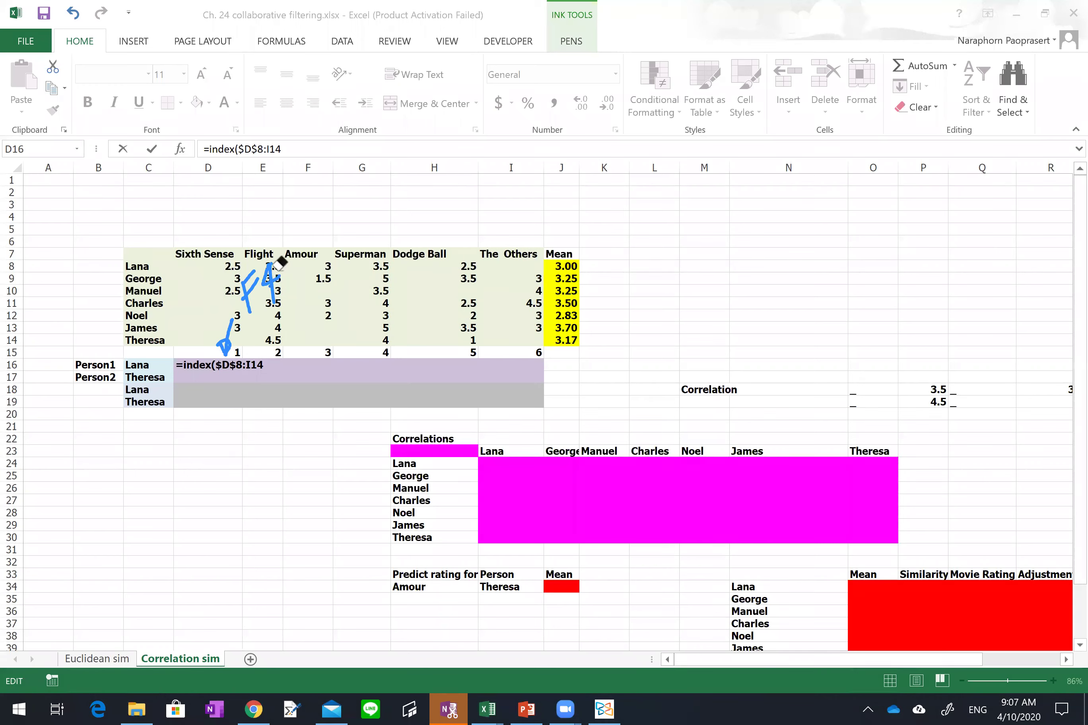
drag(280, 263, 264, 268)
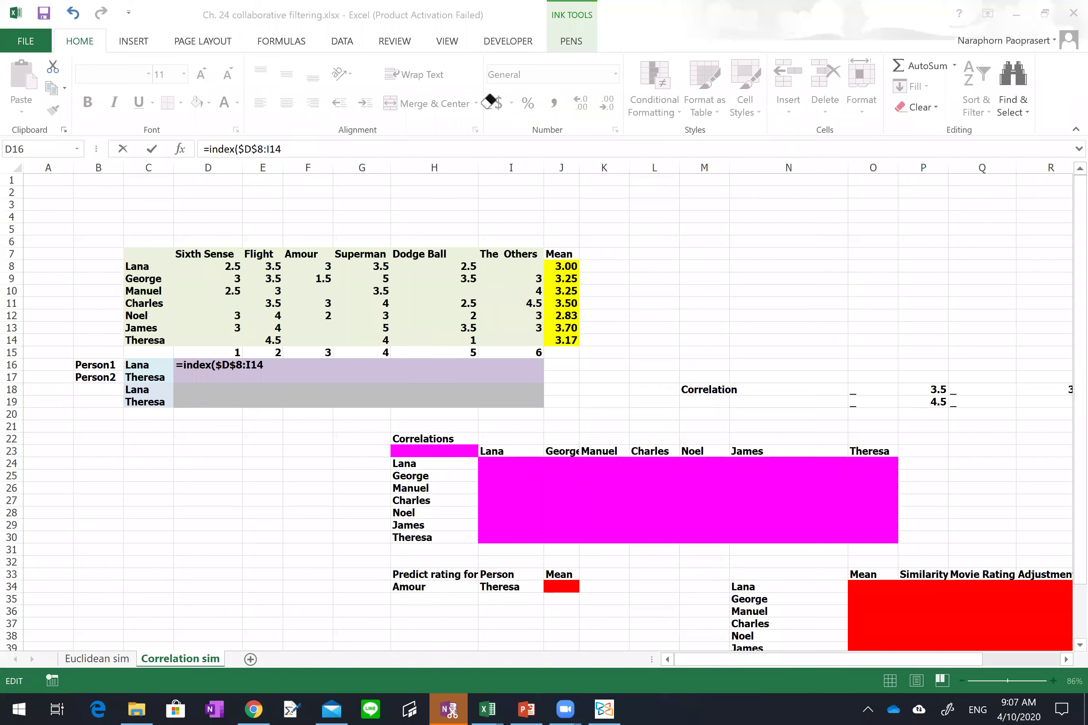
- Make the end reference of the INDEX array absolute so the range reads $D$8:$I$14
drag(238, 149, 273, 149)
click(273, 149)
key(F4)
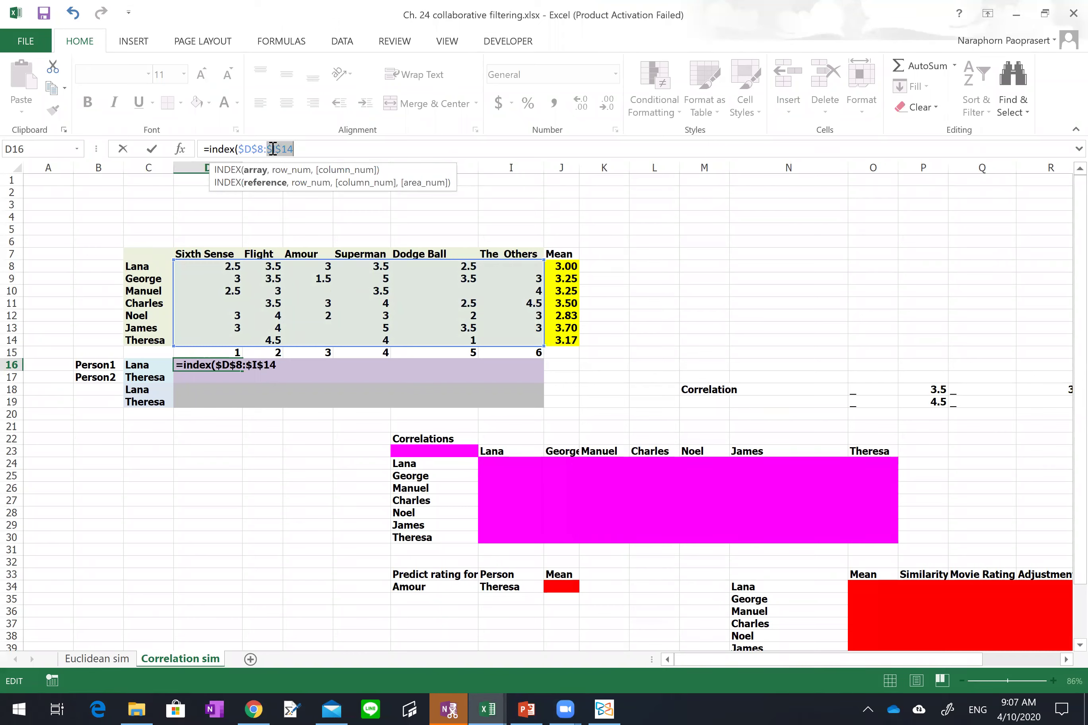
- Add a MATCH function as the INDEX row number in D16, using $C16 as the lookup value
click(340, 146)
text(,match)
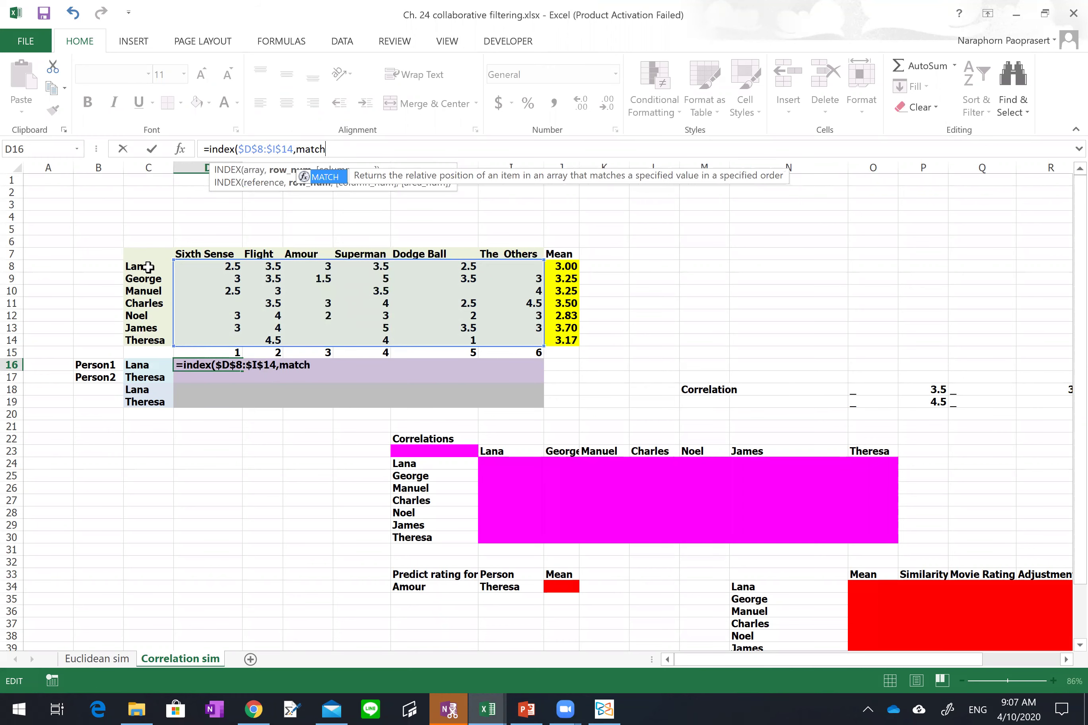
text(()
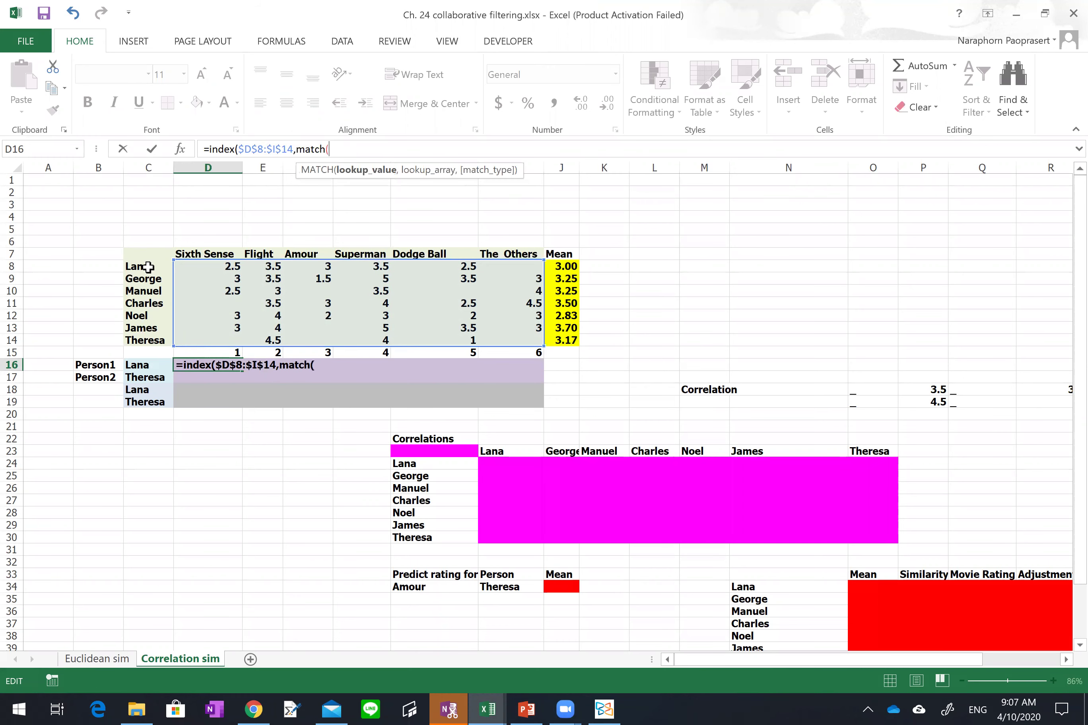
click(155, 368)
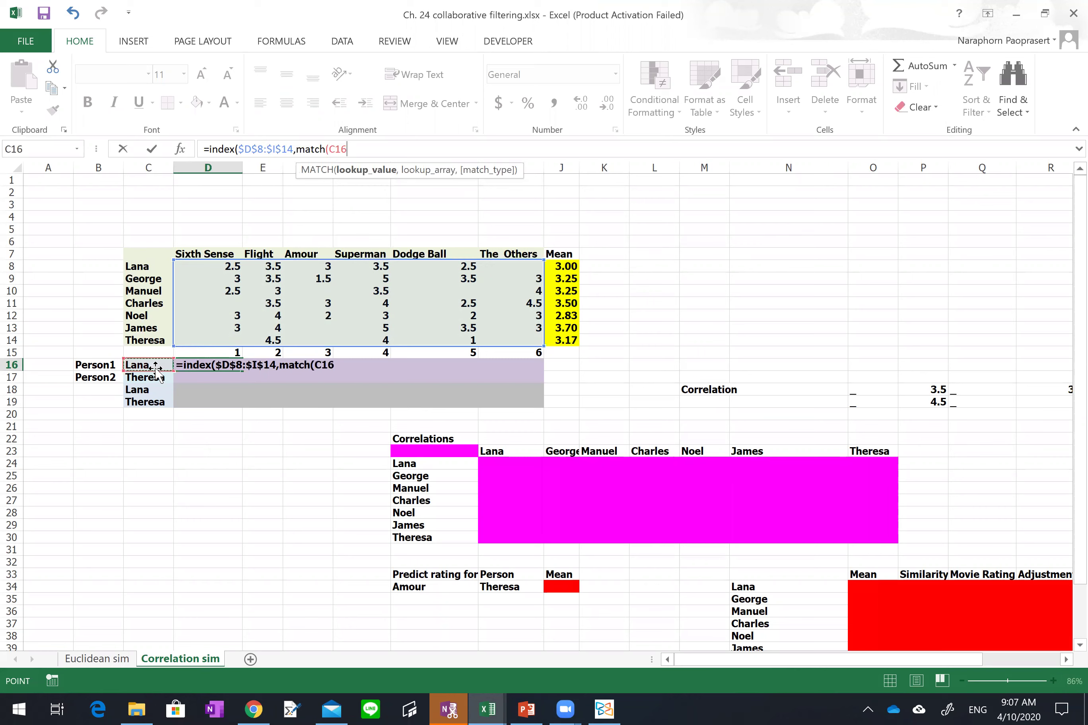
click(330, 151)
text($)
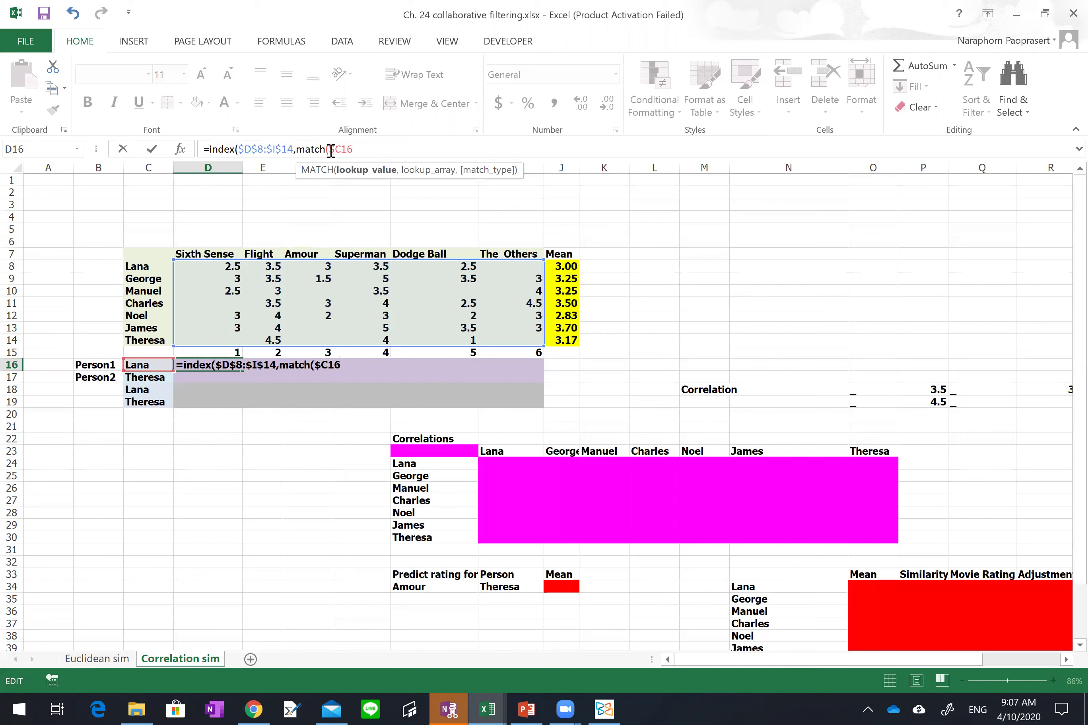
- Set the MATCH lookup array to the names in C8:C14 with match type 0, and close the row argument
click(370, 148)
text(,)
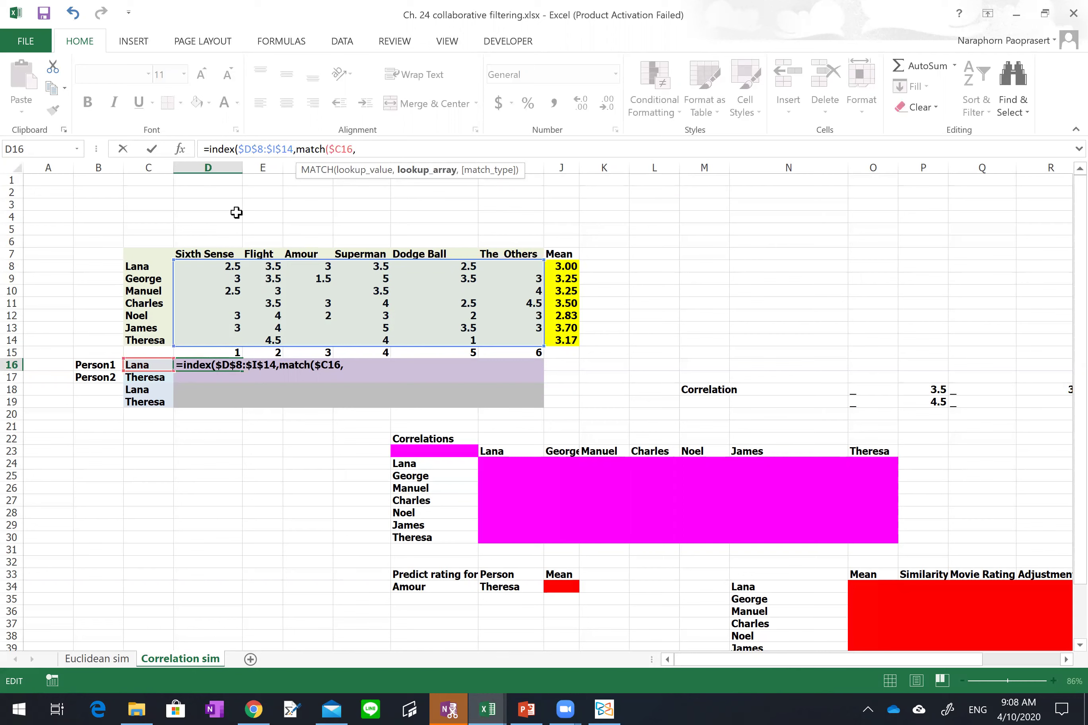
click(151, 267)
drag(151, 269, 150, 340)
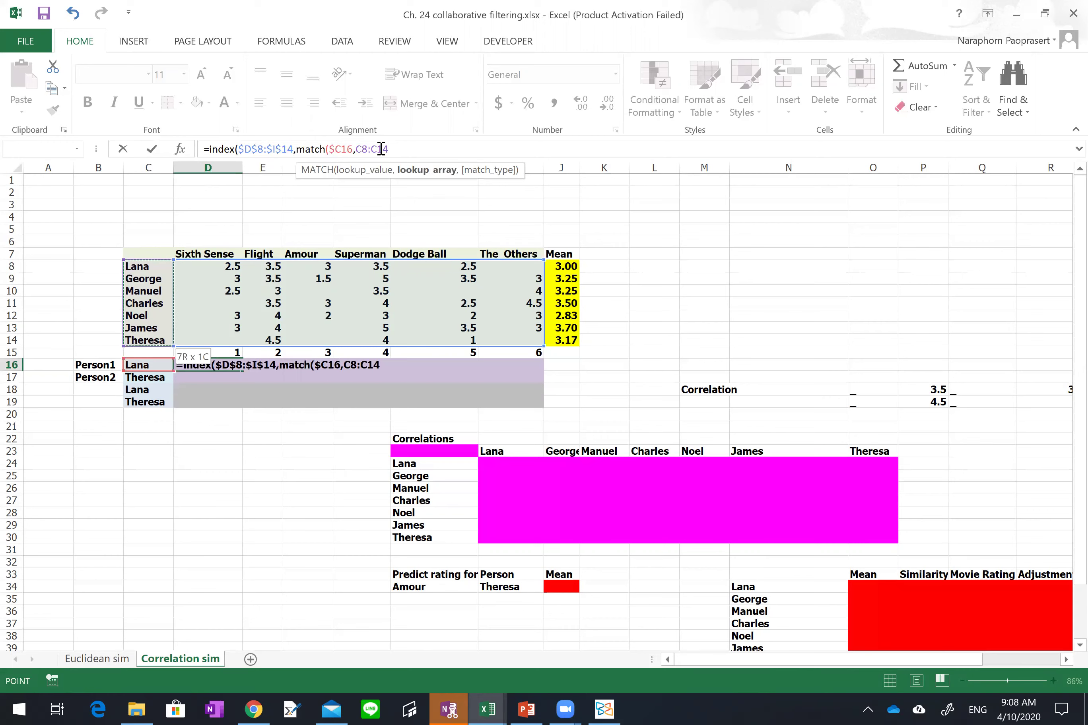
text(,0)
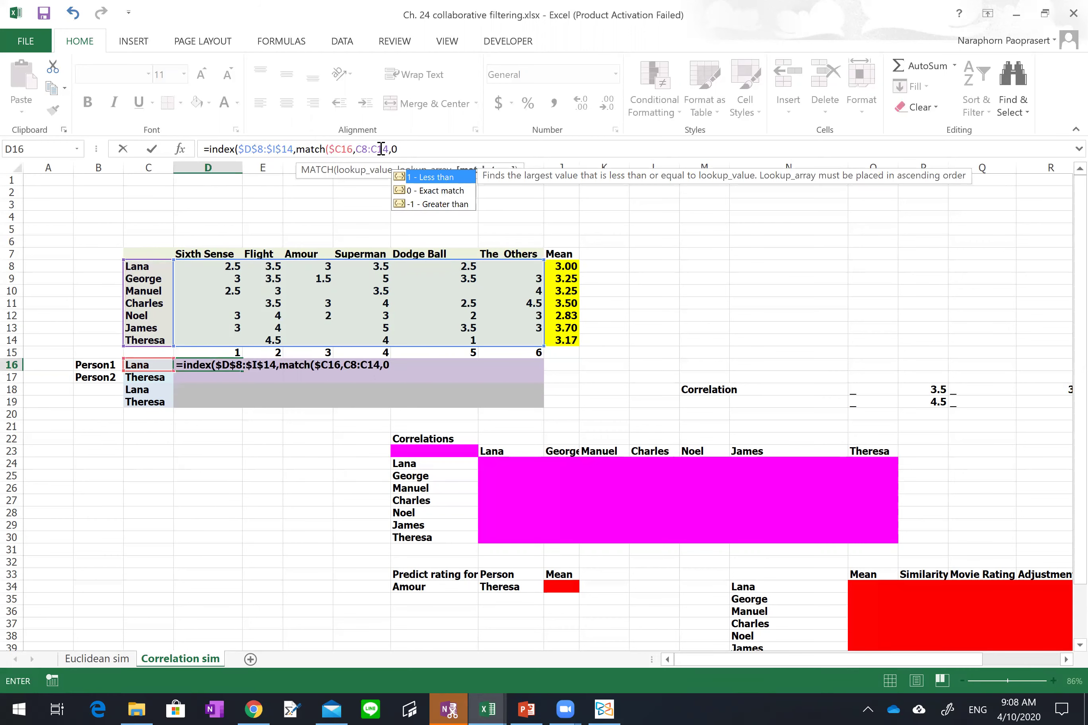
text())
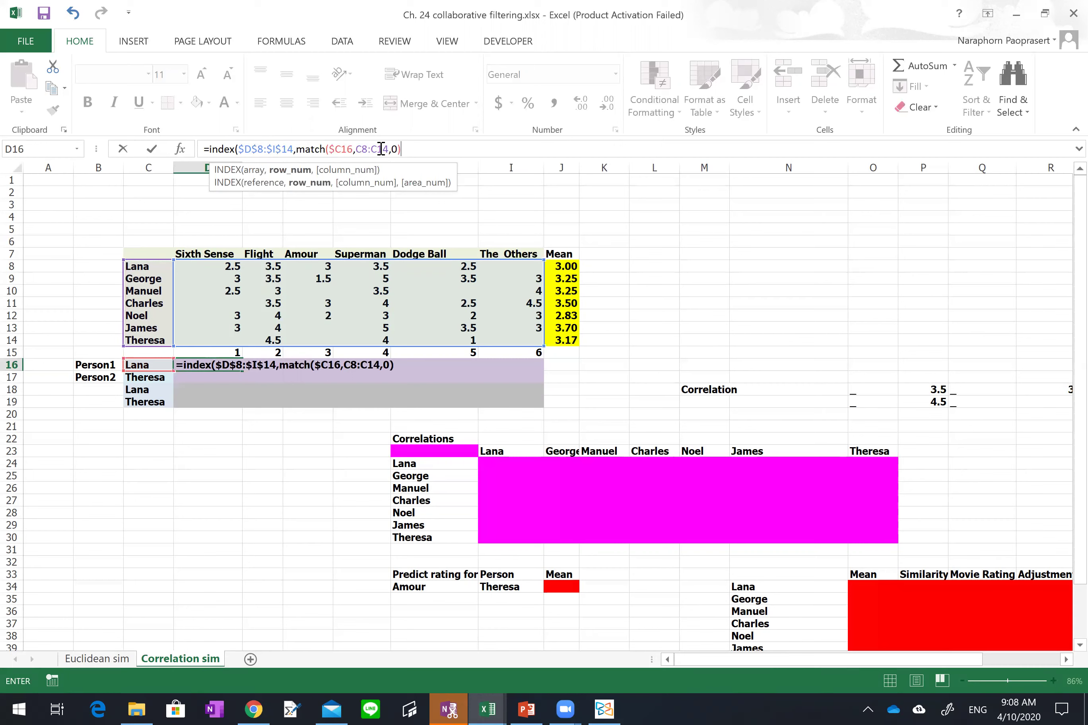
text(,)
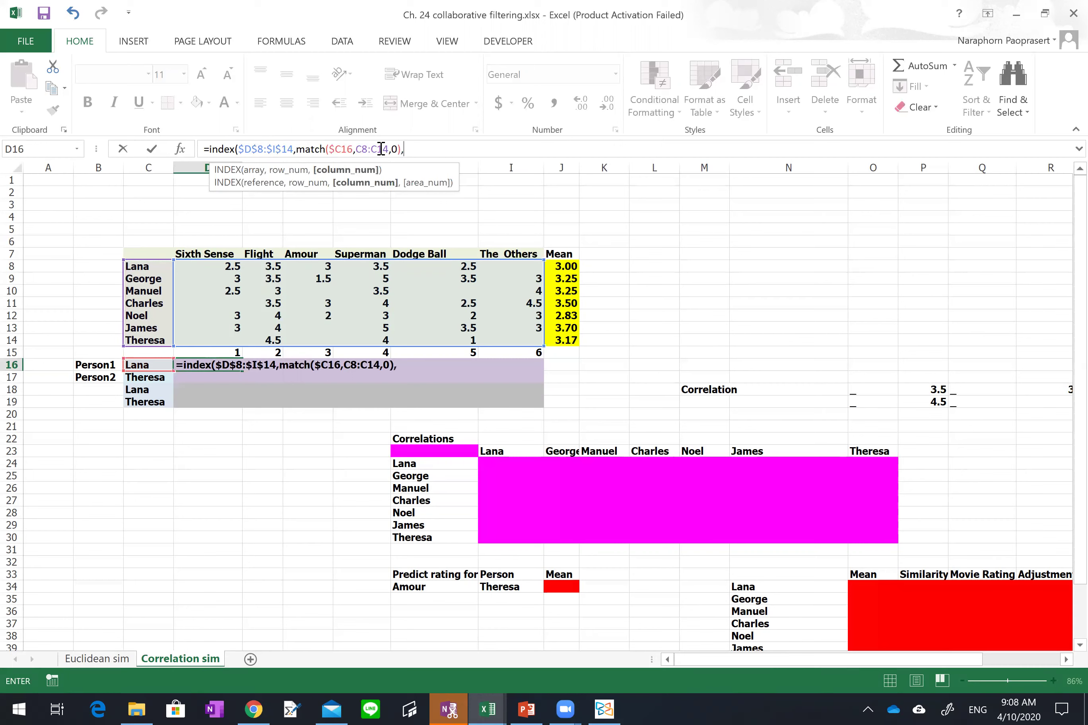
- Use the movie number in D15 as the INDEX column number, locking its row as D$15
click(217, 351)
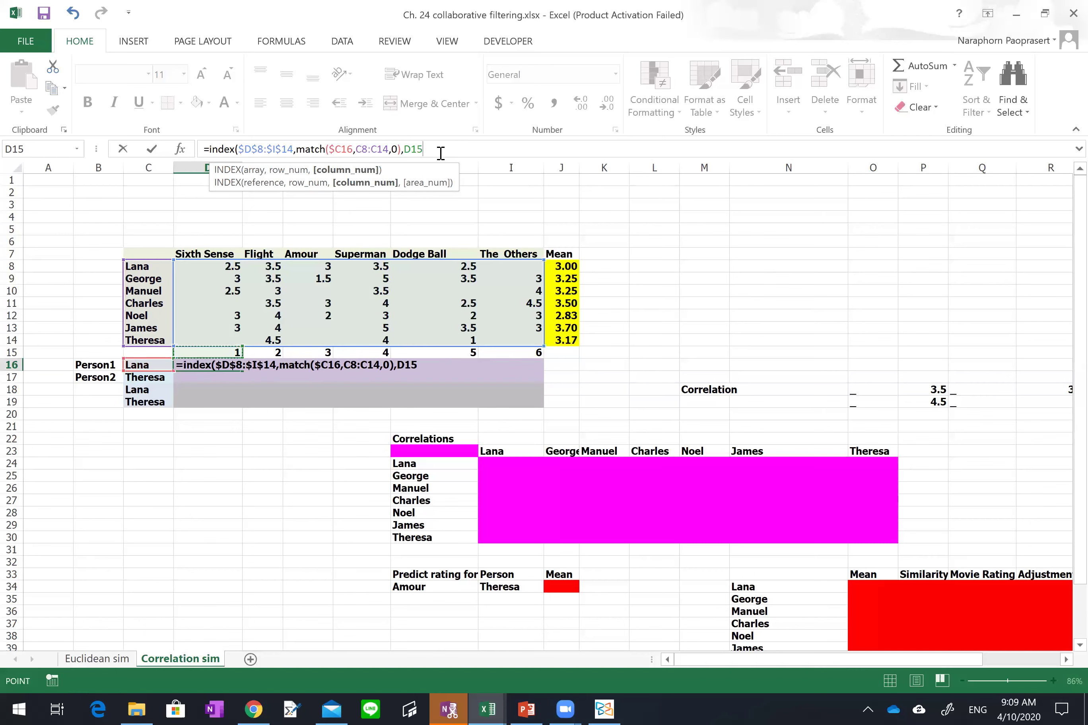
click(412, 149)
text($)
- Make the MATCH lookup array absolute as $C$8:$C$14 and complete the INDEX formula in D16
click(362, 149)
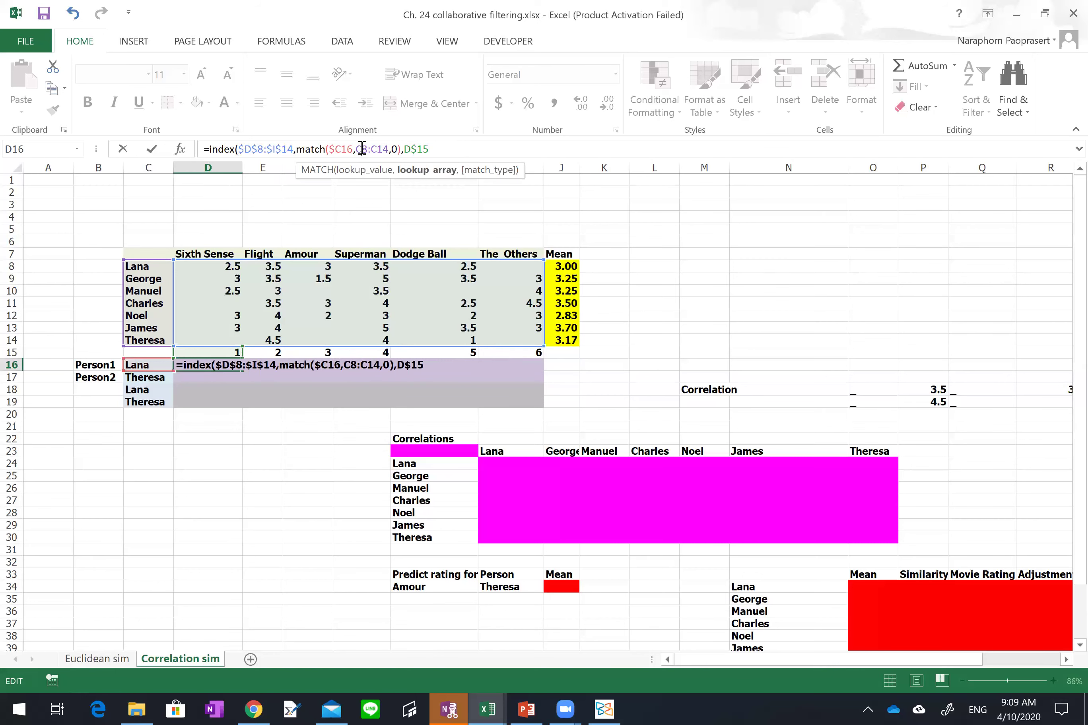
key(F4)
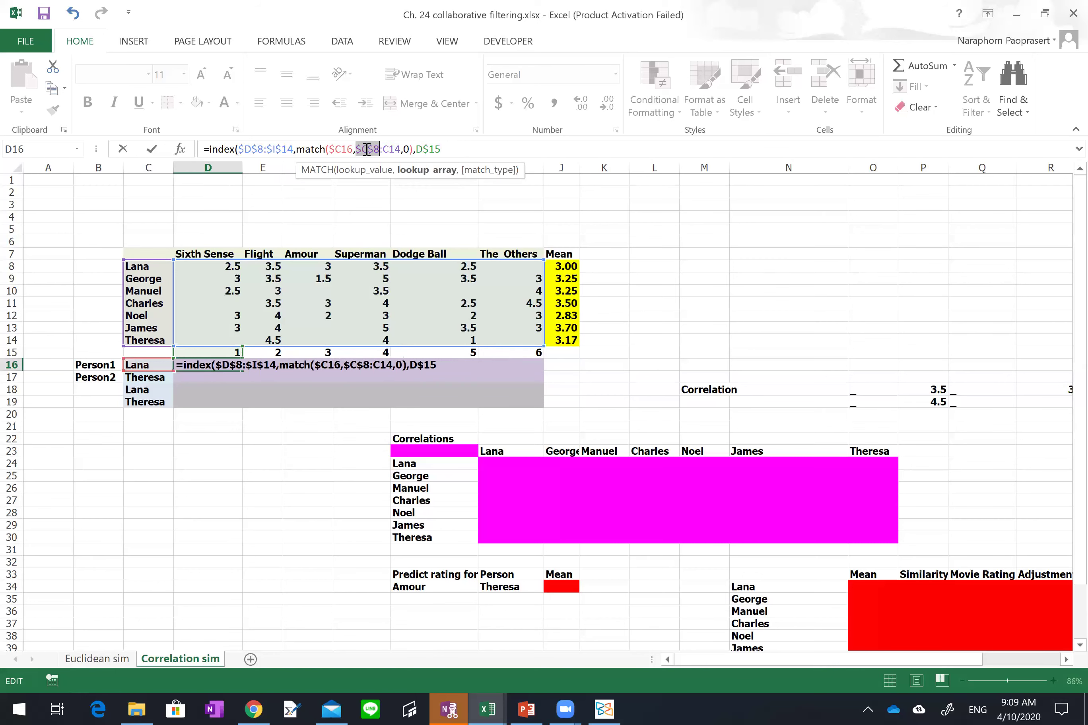
click(389, 149)
key(F4)
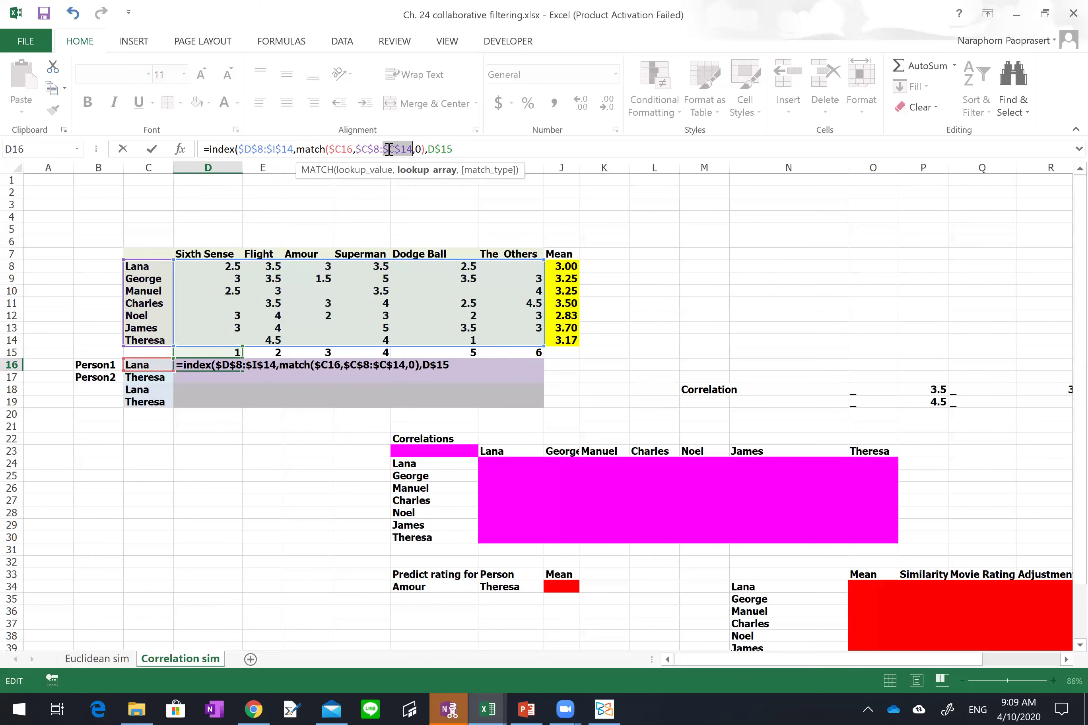
click(474, 147)
text())
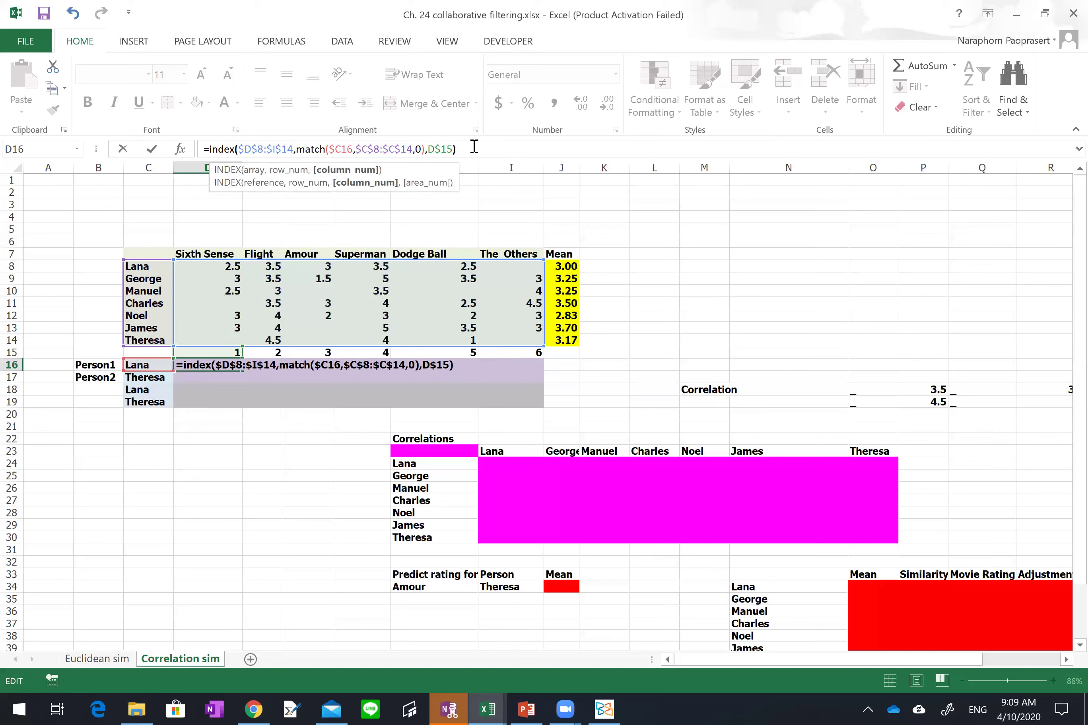
key(Return)
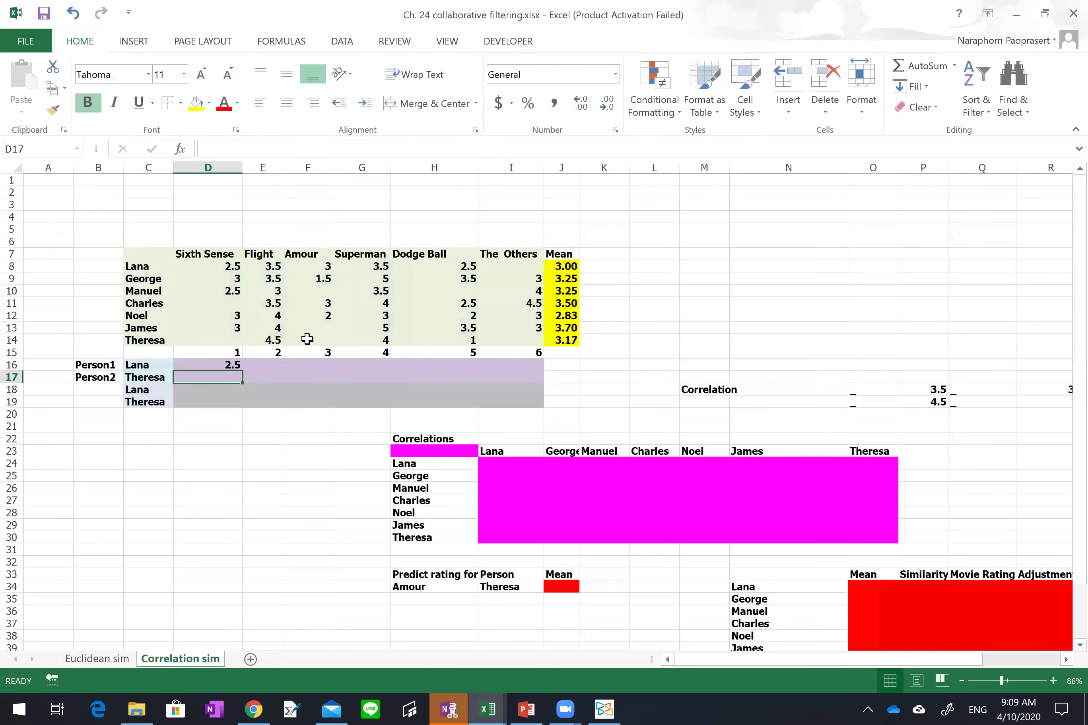
- Copy the D16 formula across both person rows to fill D16:I17 and inspect the copied formula in D17
click(206, 362)
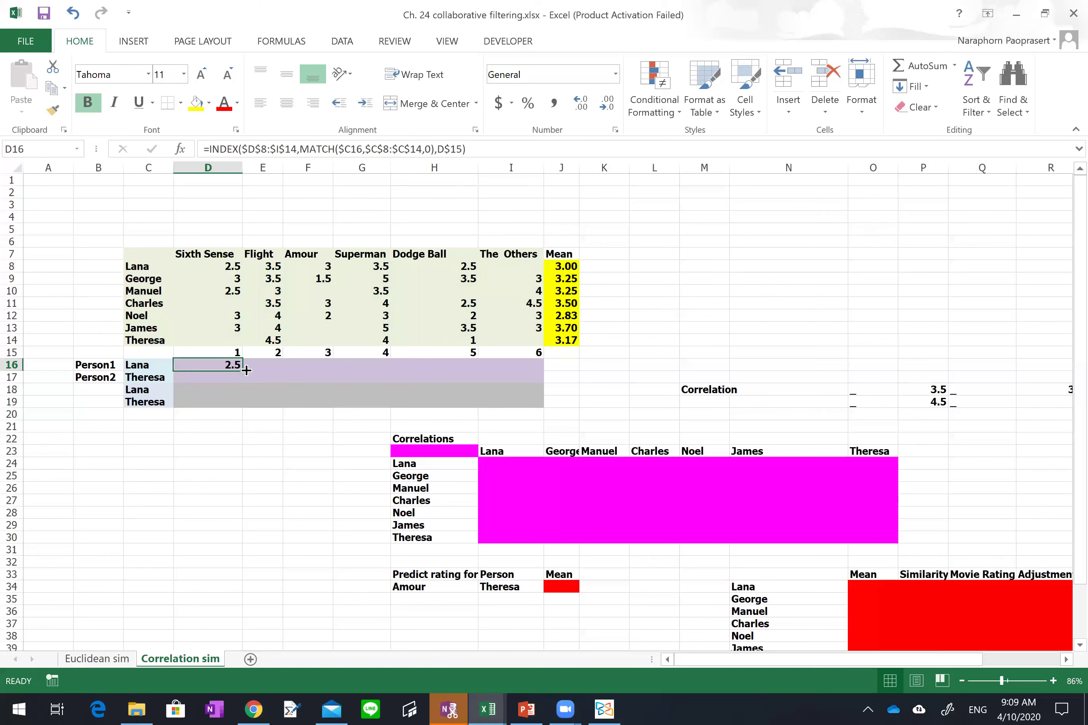
drag(243, 370, 541, 384)
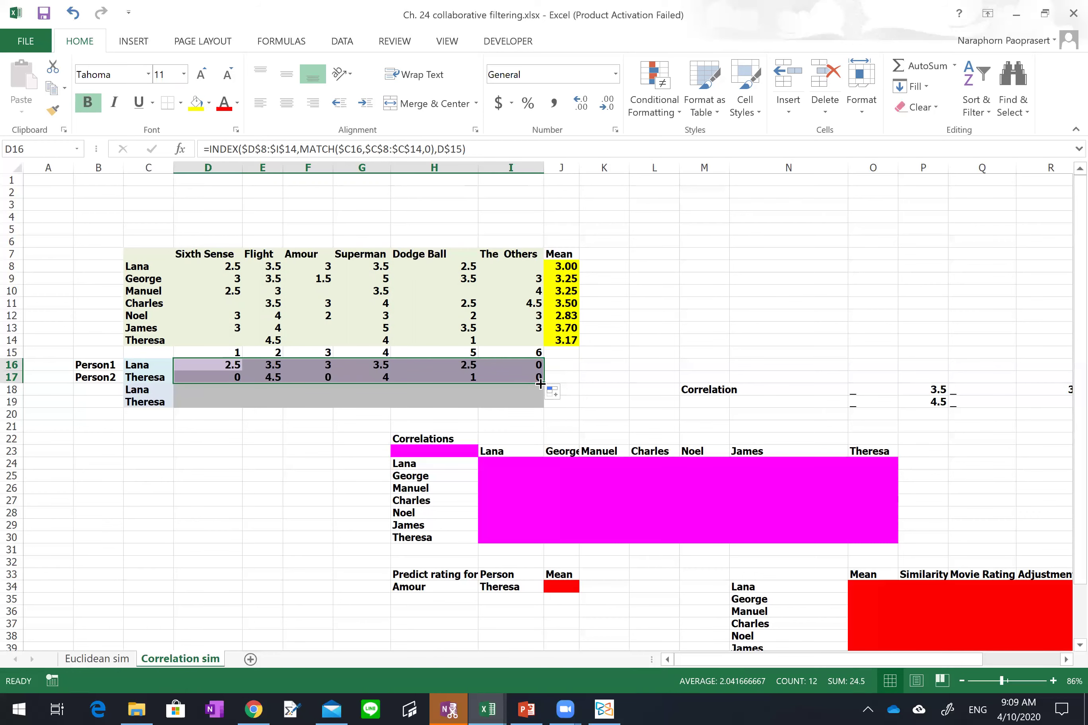
double_click(219, 377)
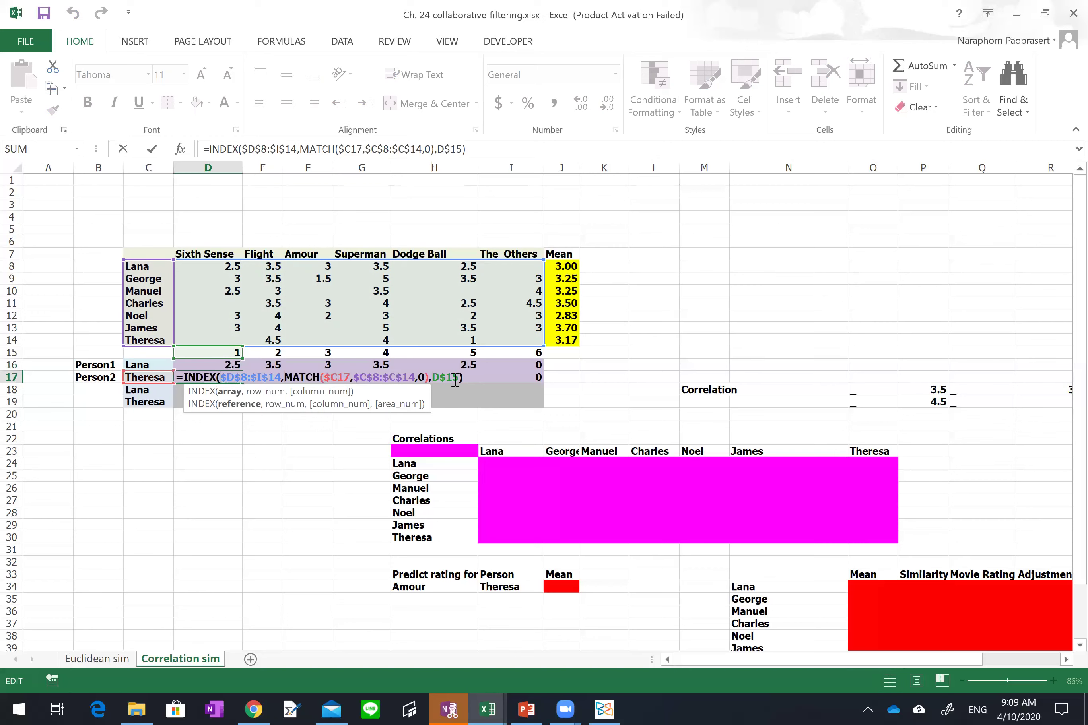
- Examine the looked-up ratings of both people in D16:I17, comparing which movies each person has rated
key(Return)
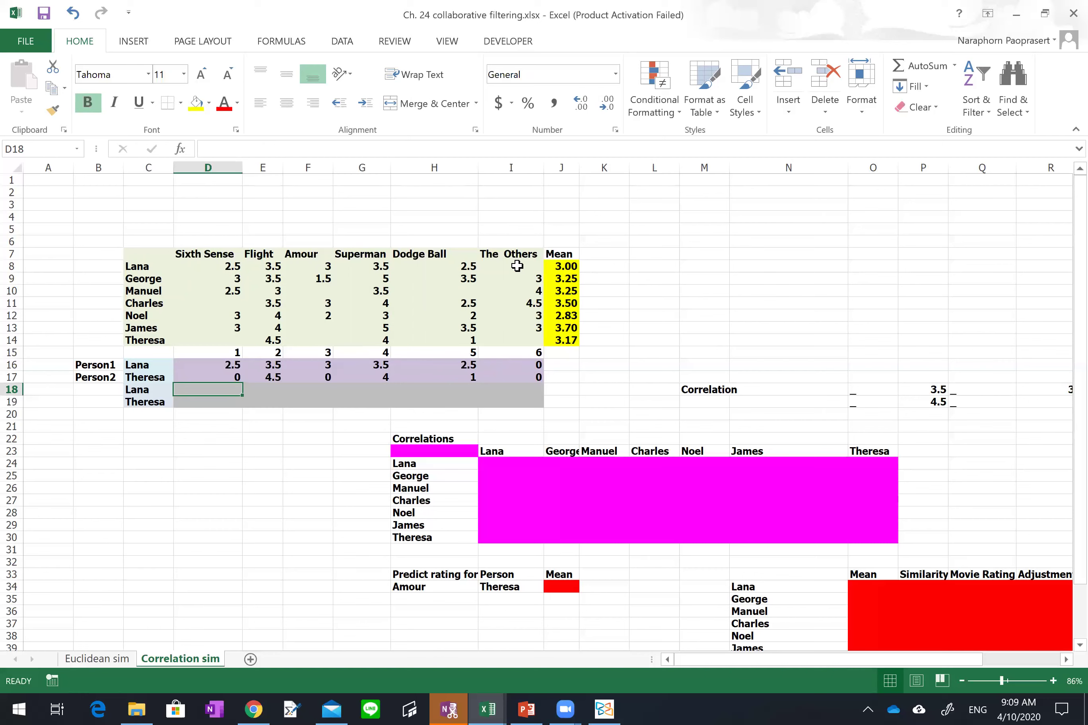
click(517, 364)
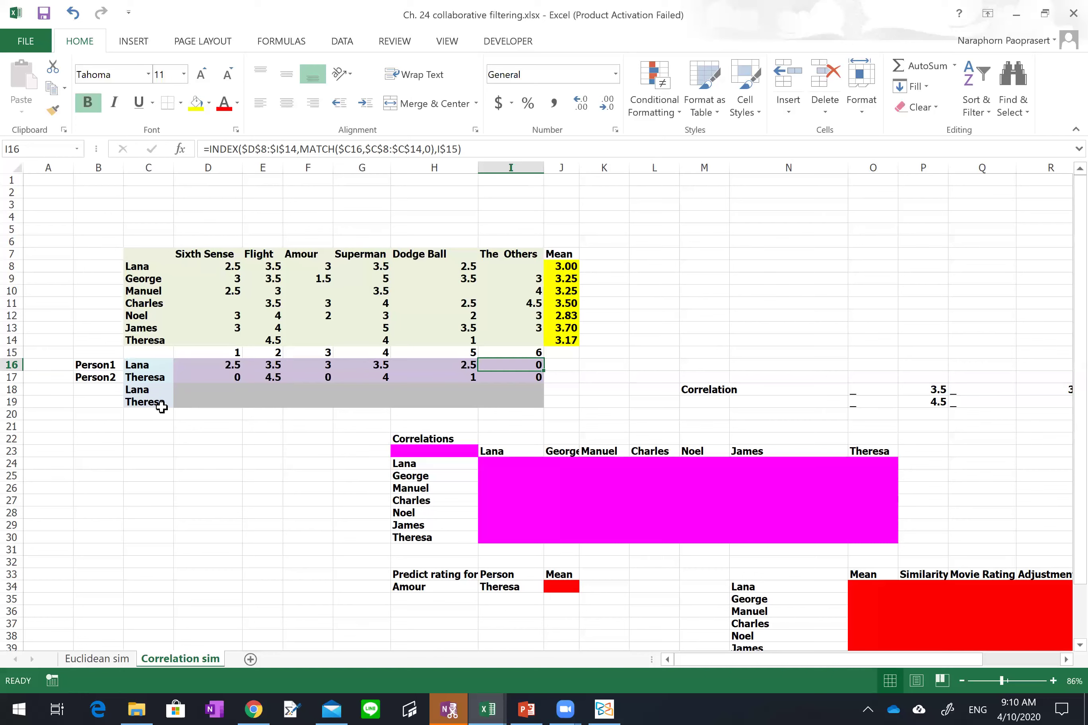
click(273, 365)
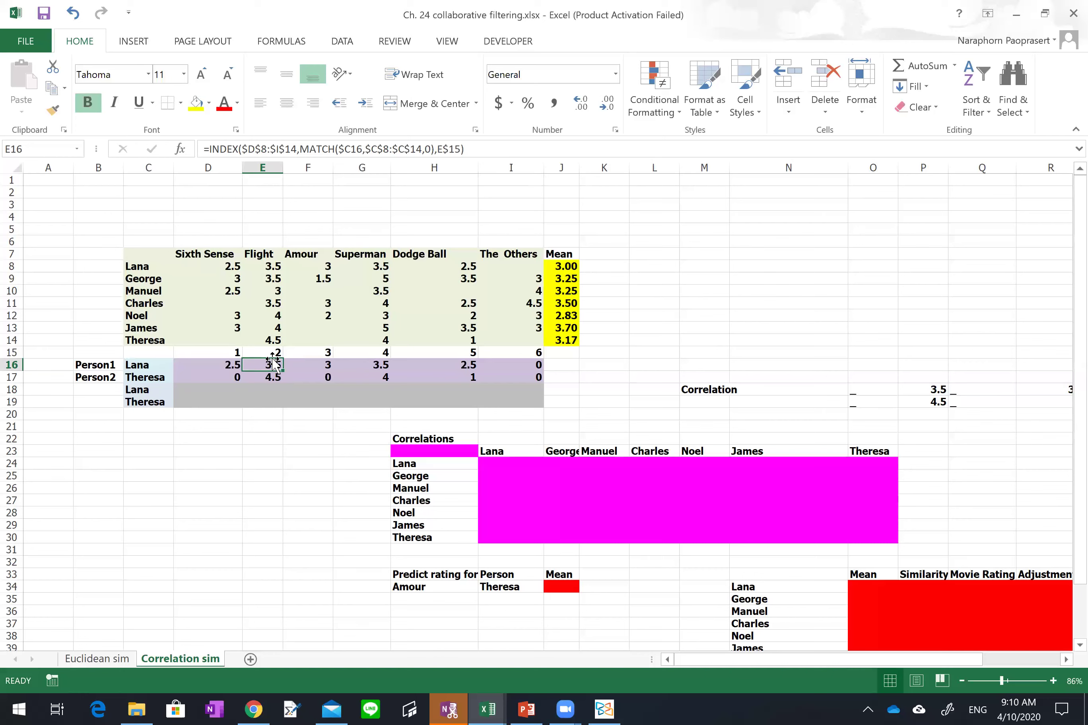
click(357, 364)
drag(356, 364, 356, 372)
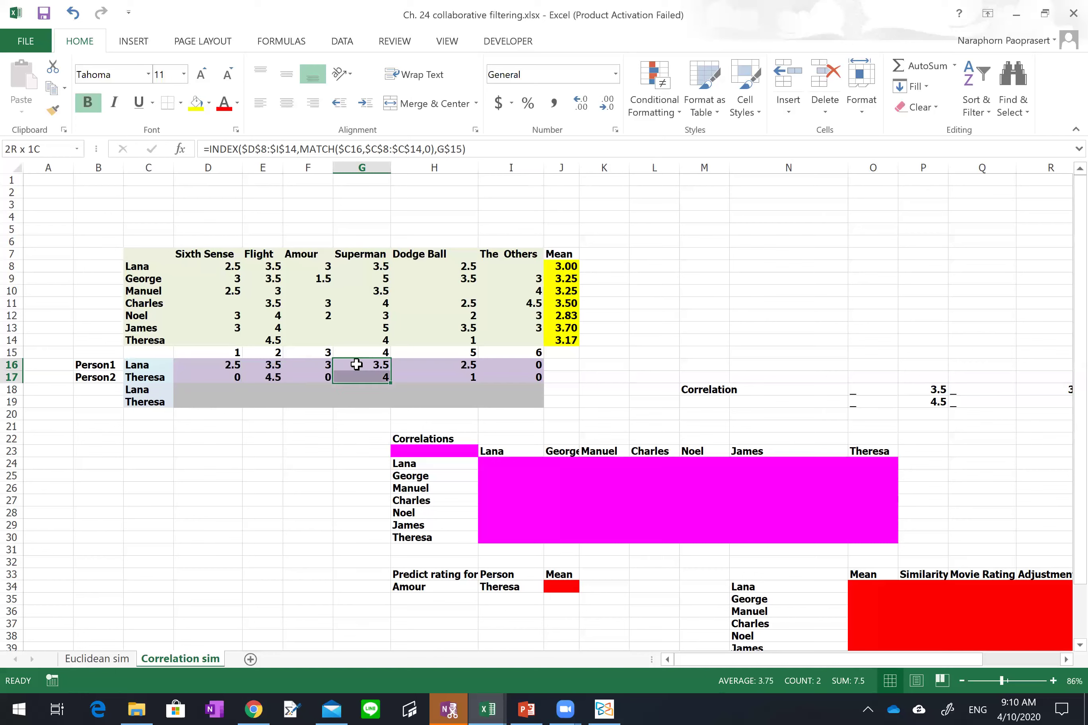
click(438, 365)
key(shift+Down)
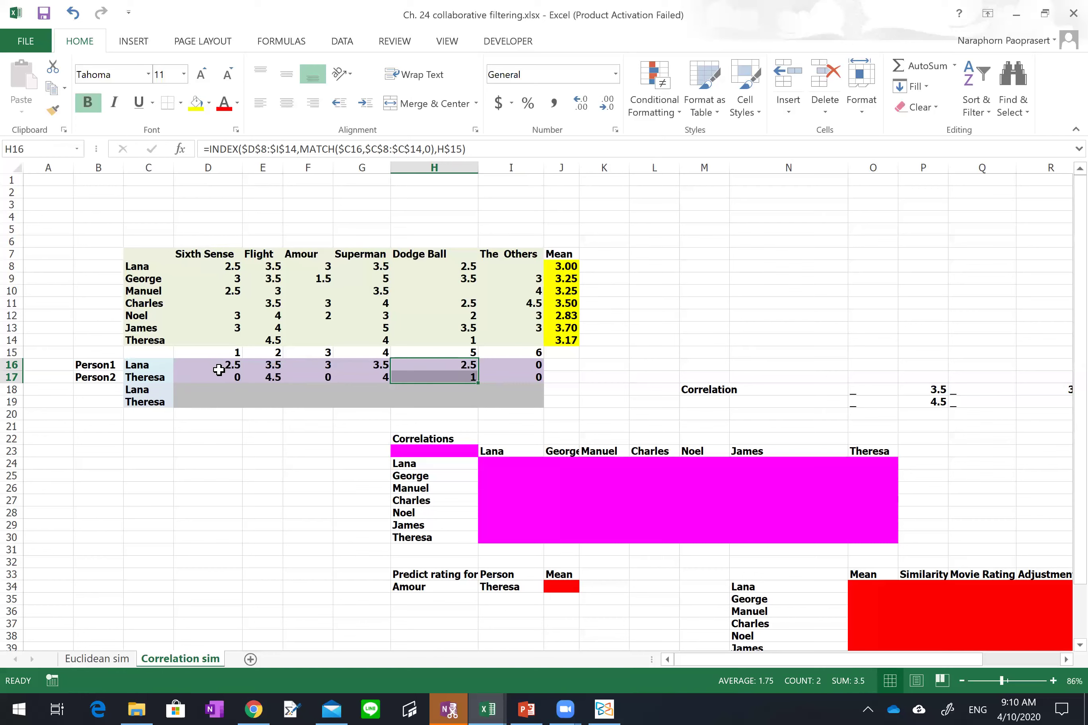
click(325, 364)
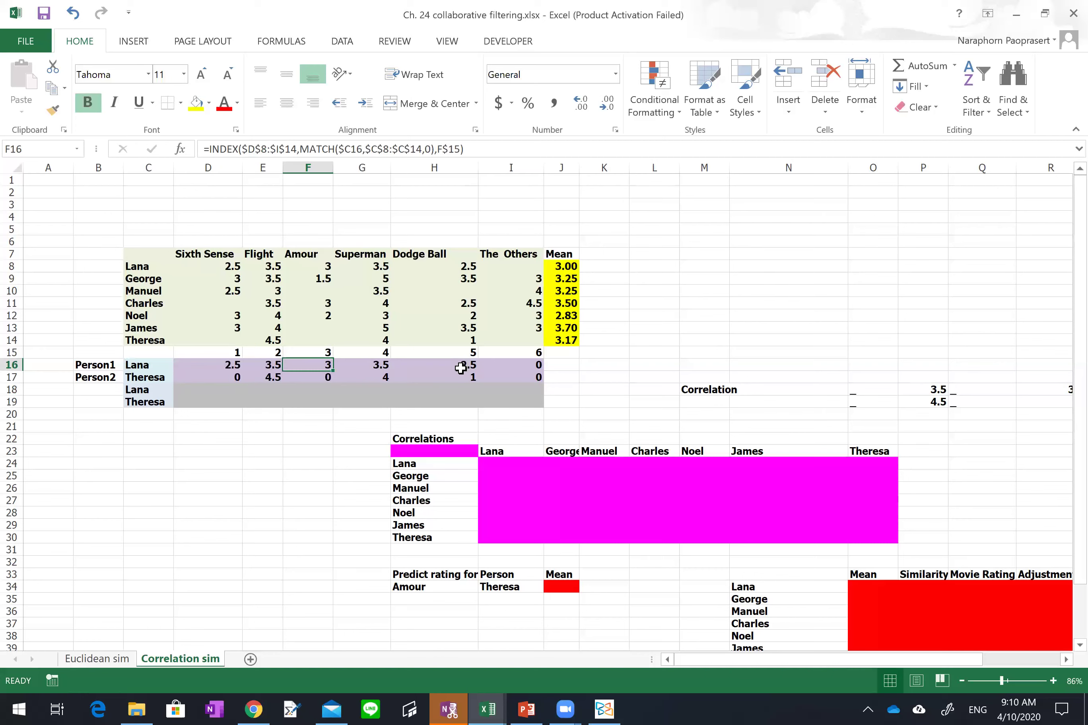
- Start an IF formula in D18 whose test is a COUNTIF over the two ratings in D16:D17
click(226, 387)
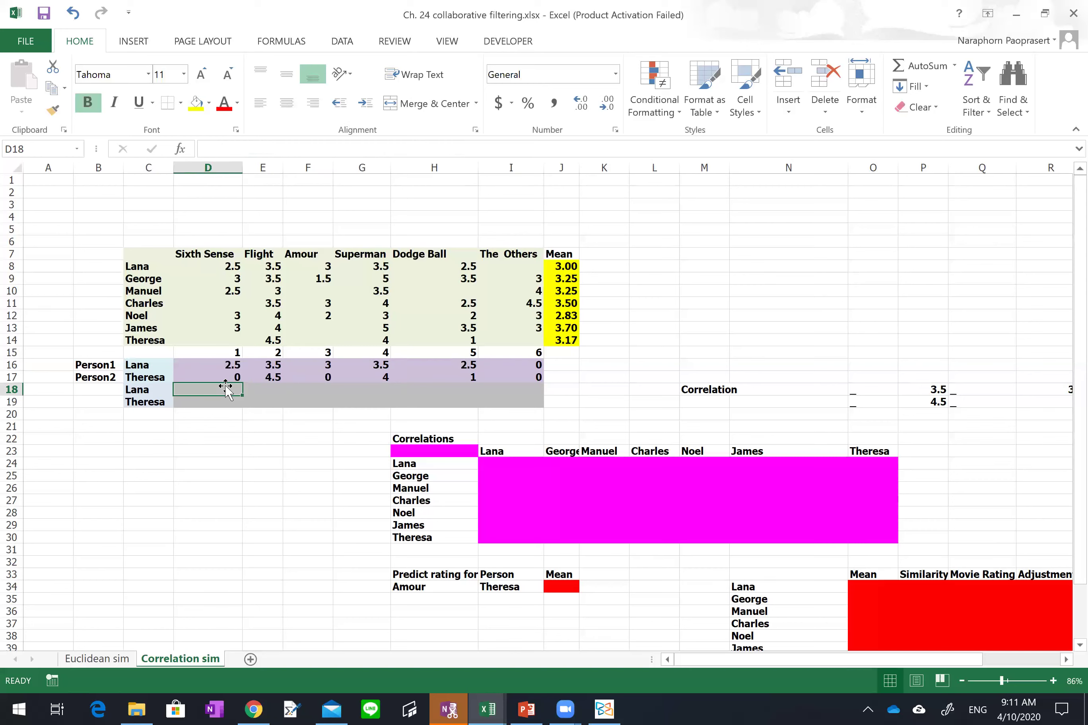
text(=i)
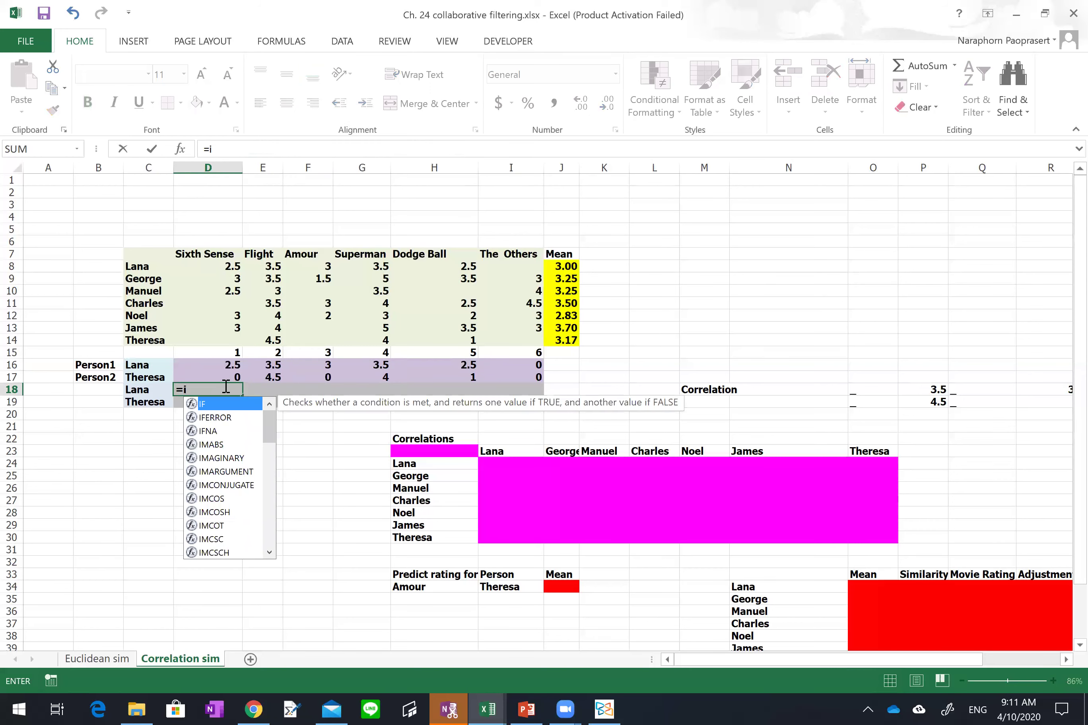
text(f()
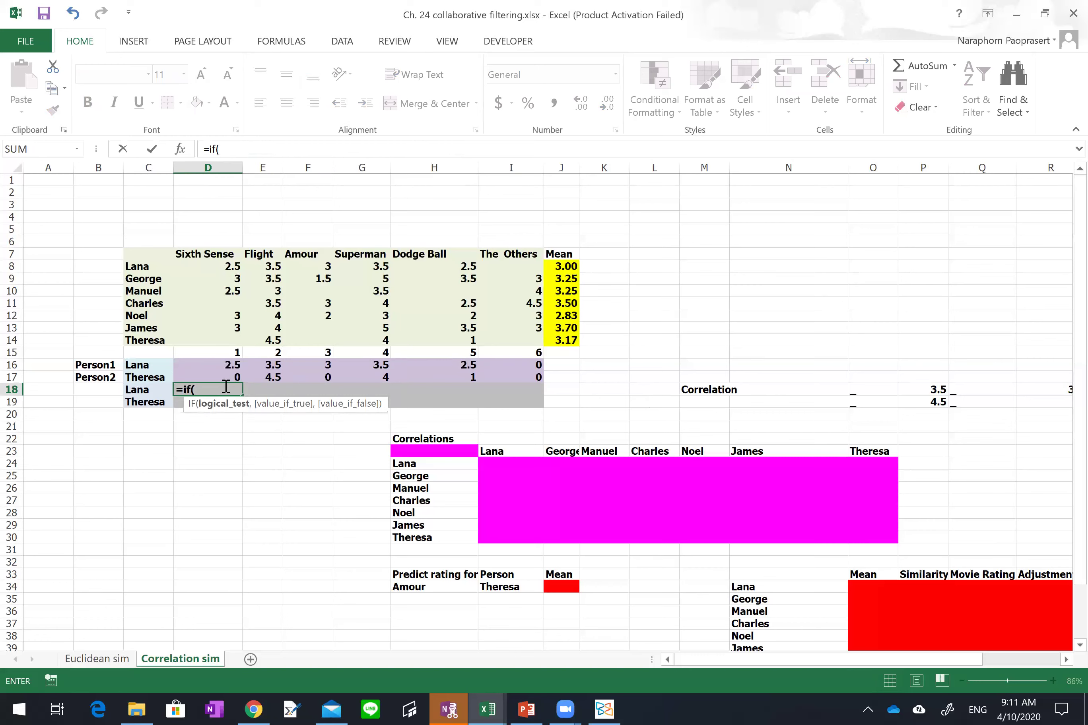
text(countif()
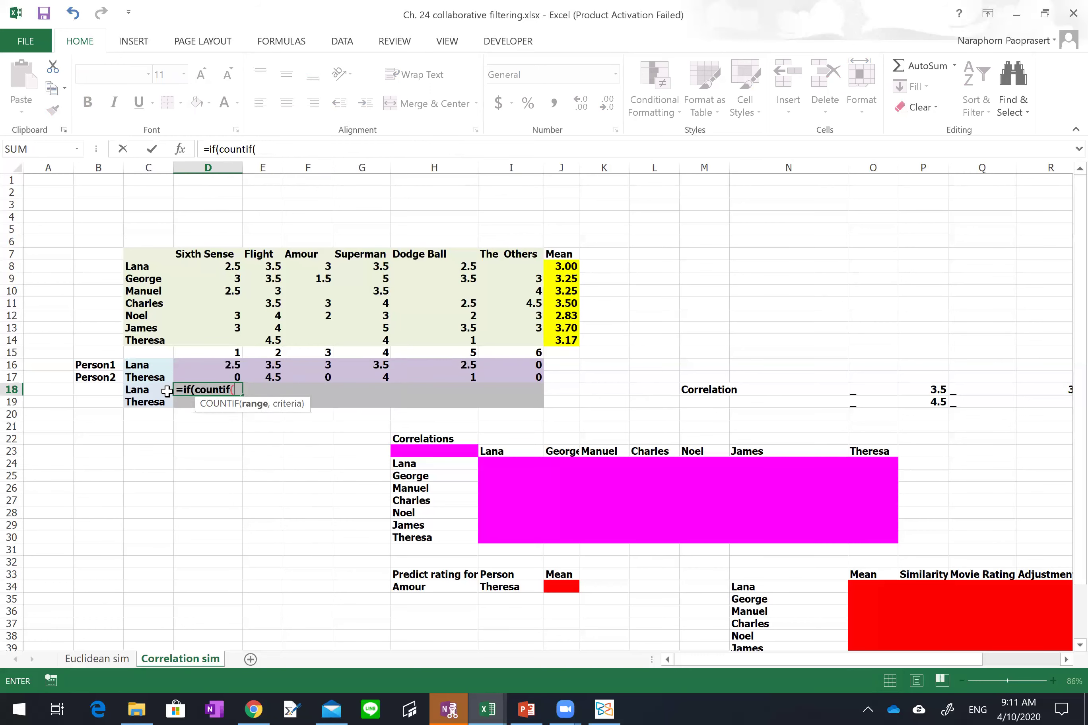
click(219, 365)
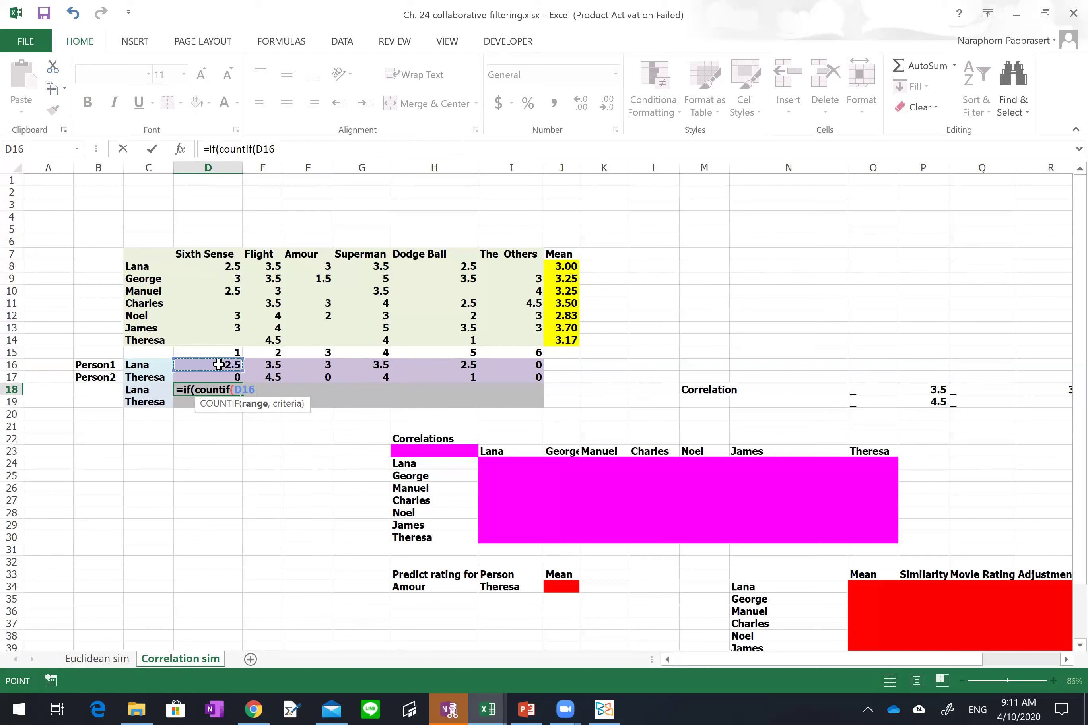
key(F8)
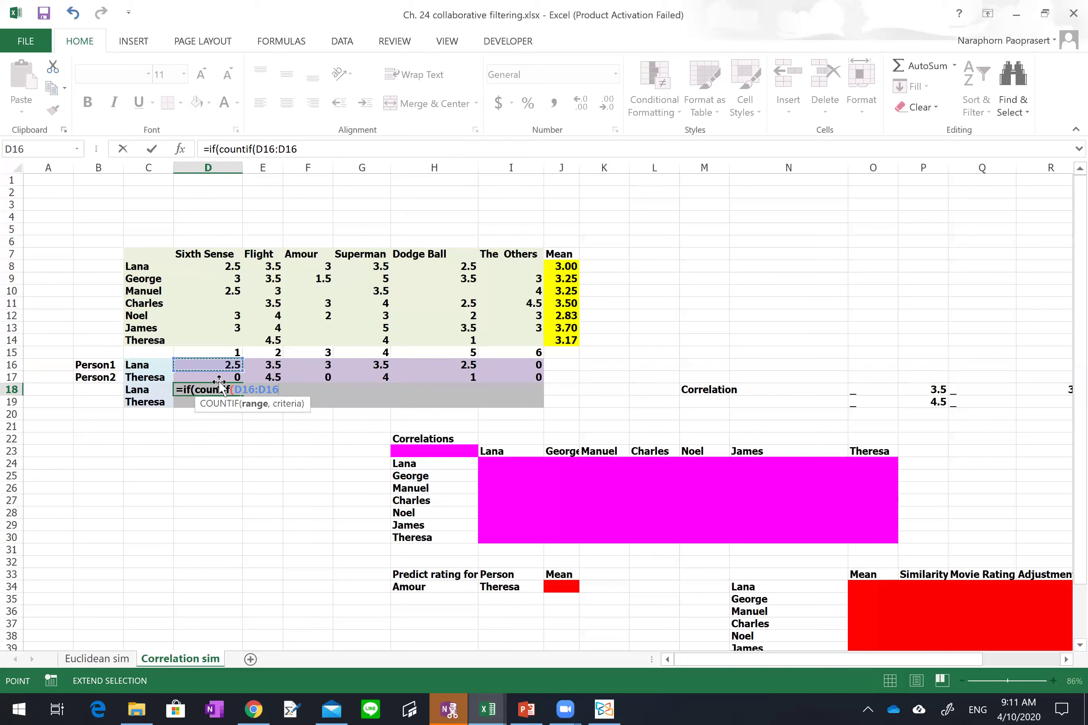
key(BackSpace)
key(BackSpace)
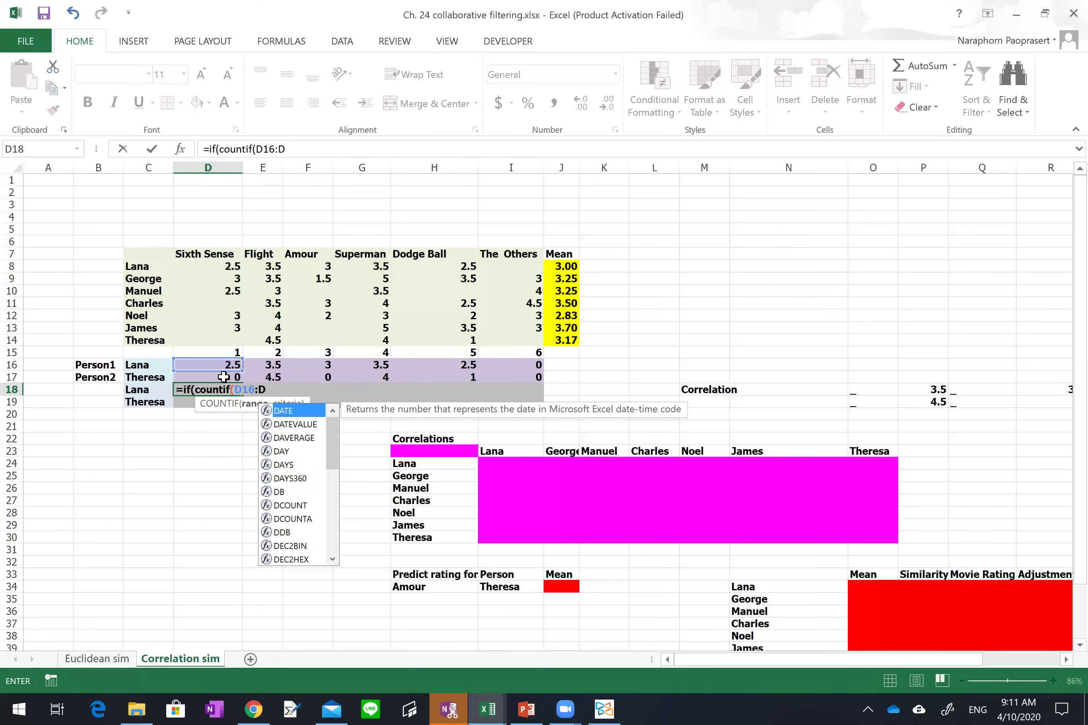
text(17)
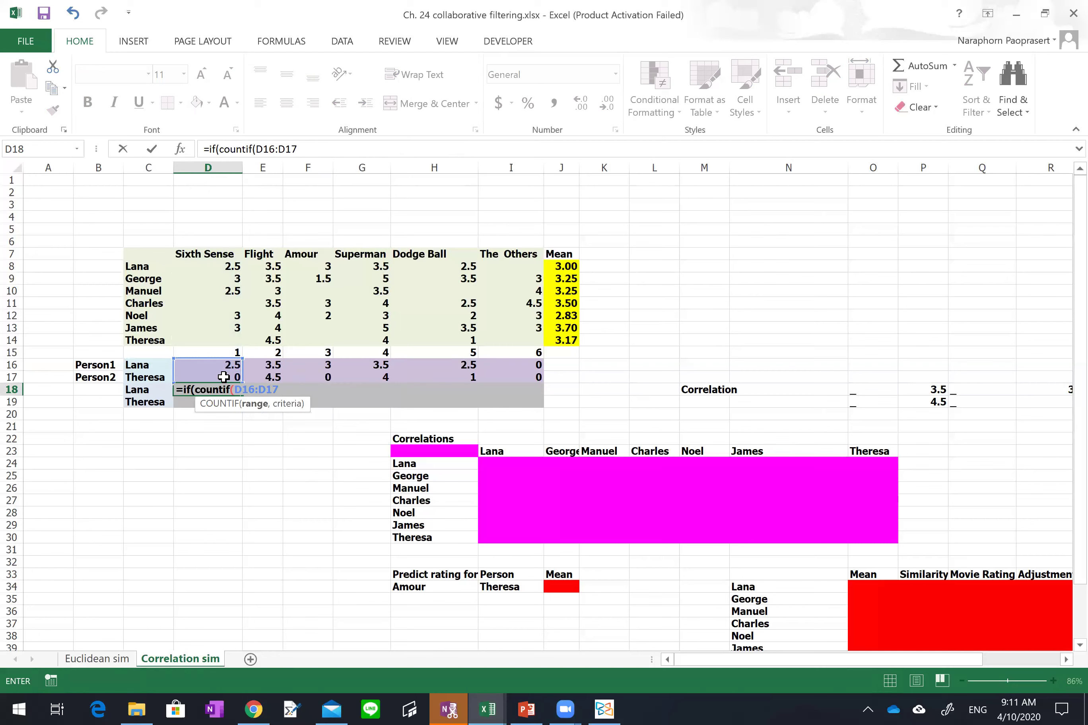
- Lock the rows of the COUNTIF range in D18 so it reads D$16:D$17
click(244, 391)
text($)
click(271, 391)
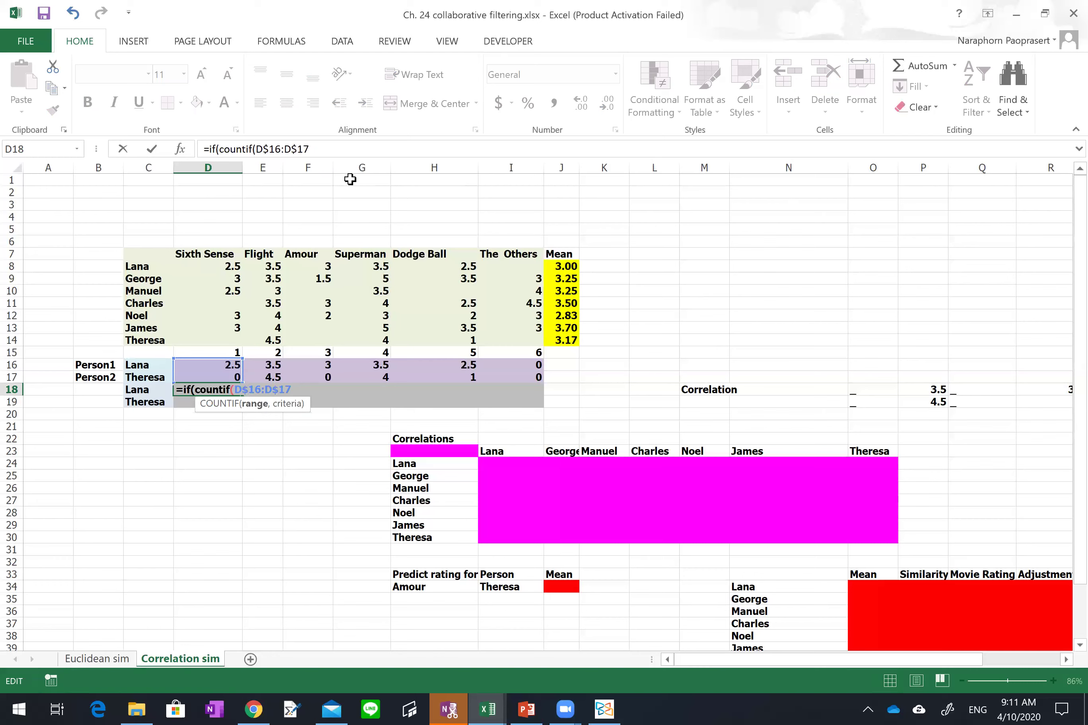
text($)
- Set the COUNTIF criterion to ">0" and make the IF test require its count to equal 2
click(333, 149)
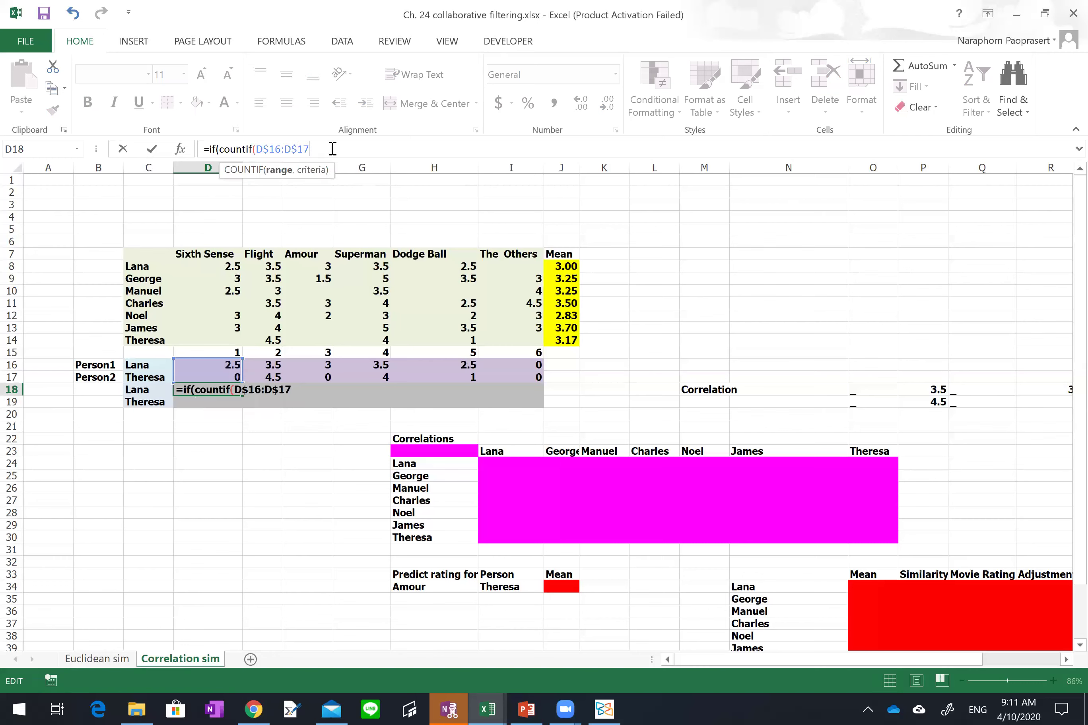
text(,">0")
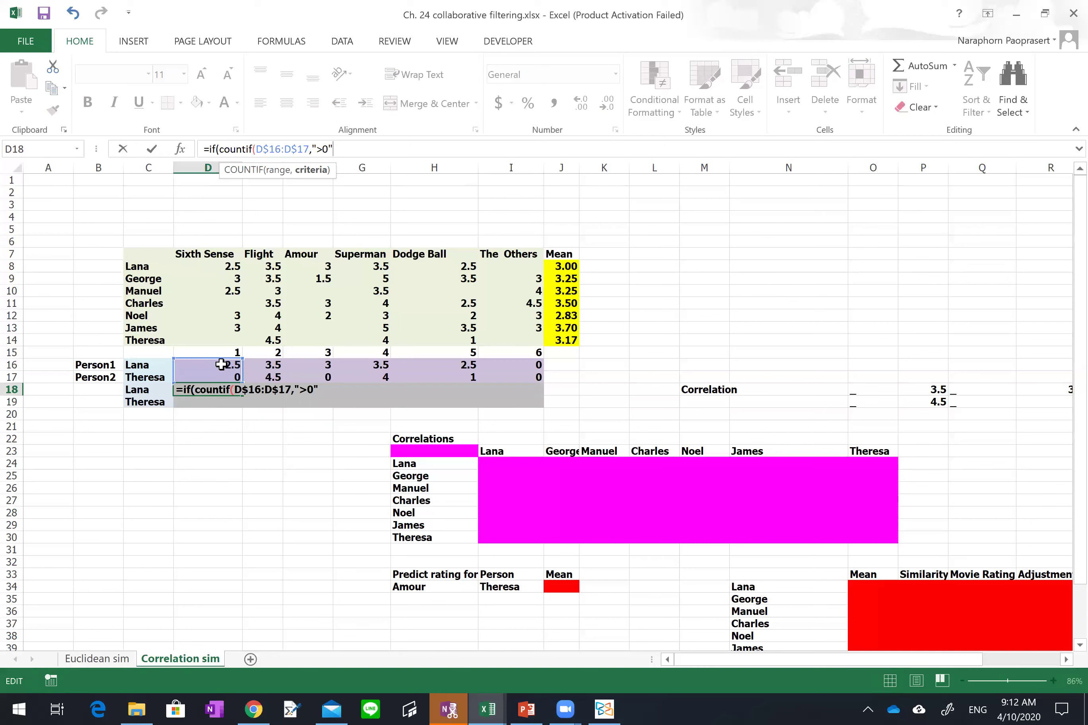
text())
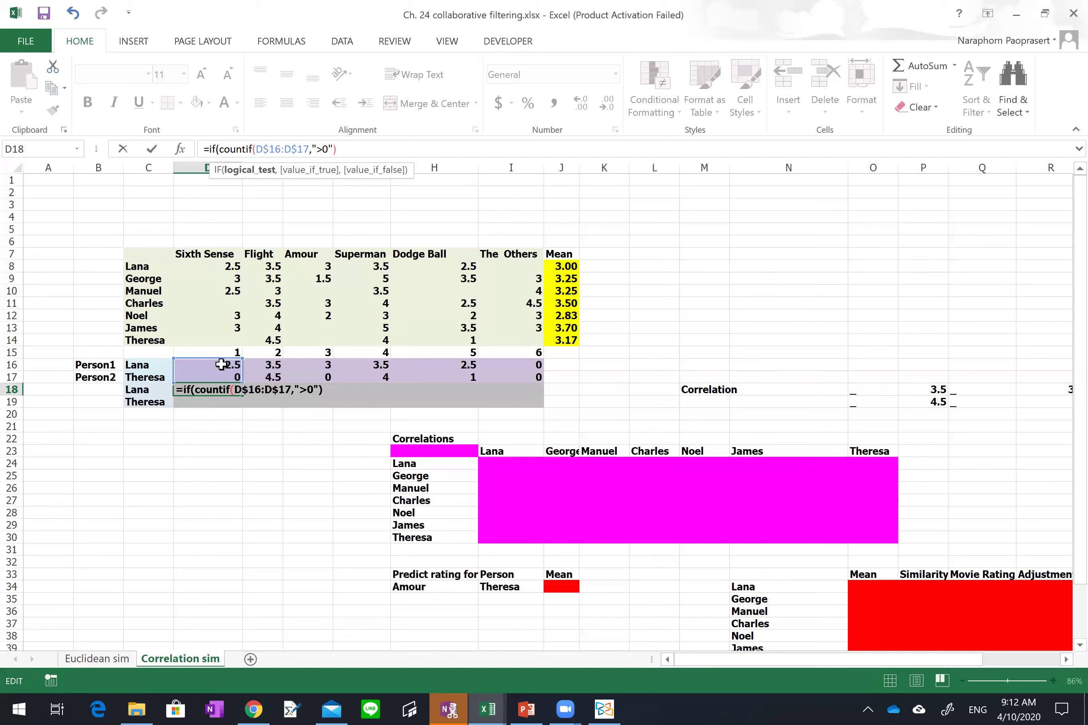
text(=2)
text(,)
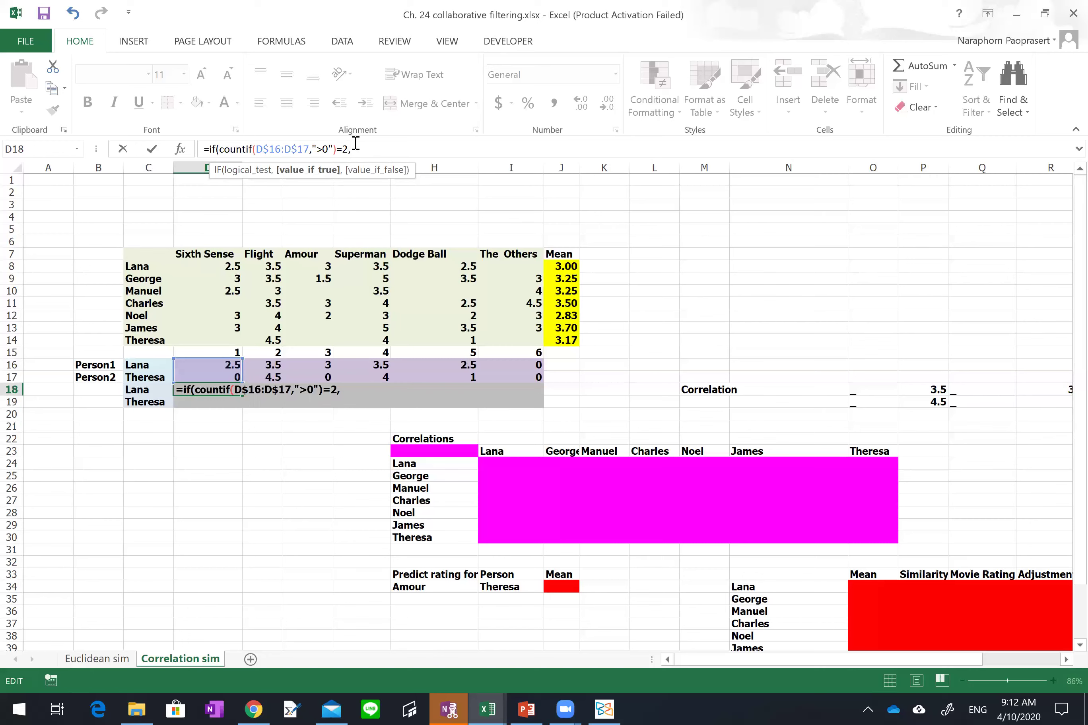
- Return D16 if true and "_" otherwise to complete the D18 formula, and fill it across D18:I19
click(219, 365)
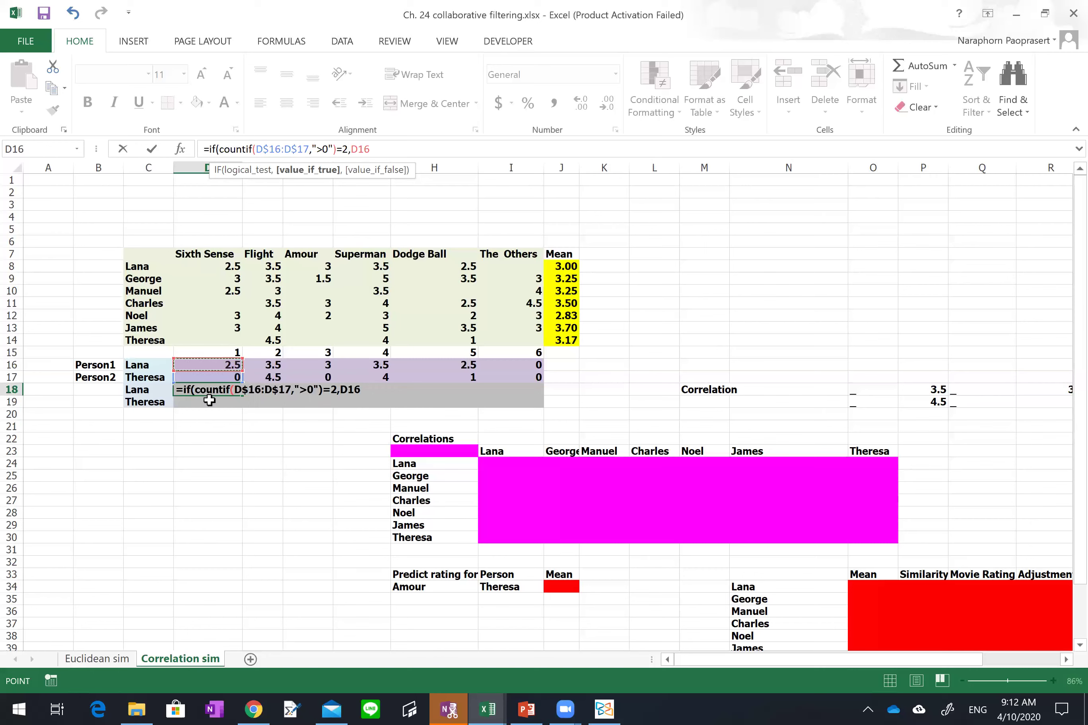
text(,")
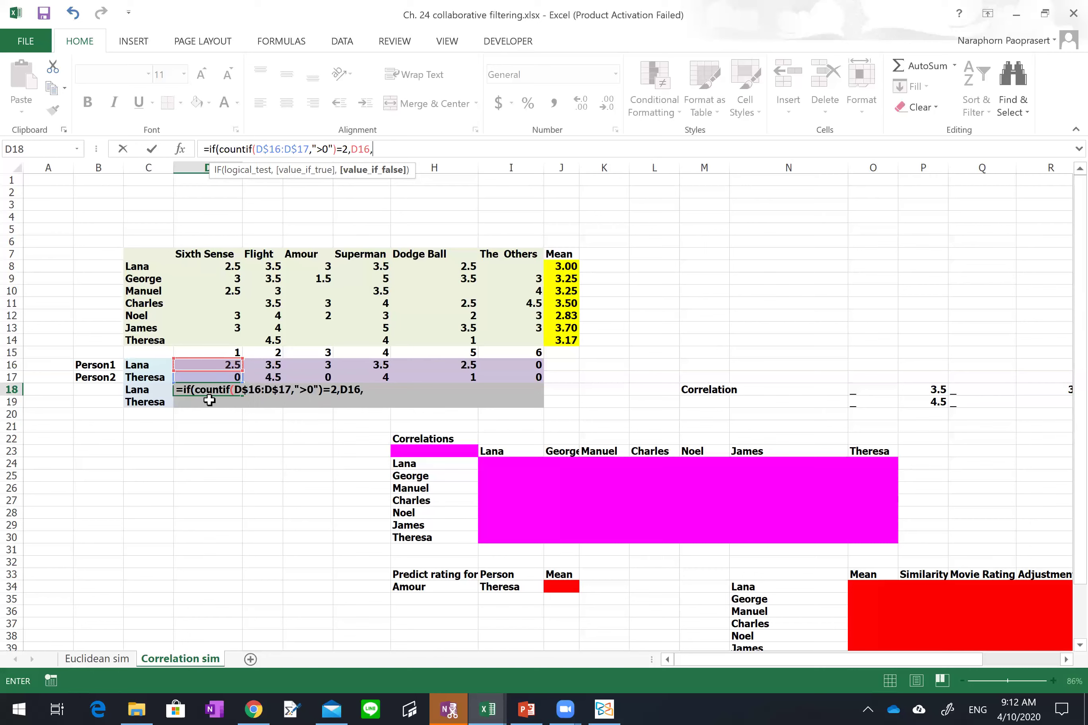
text(_"))
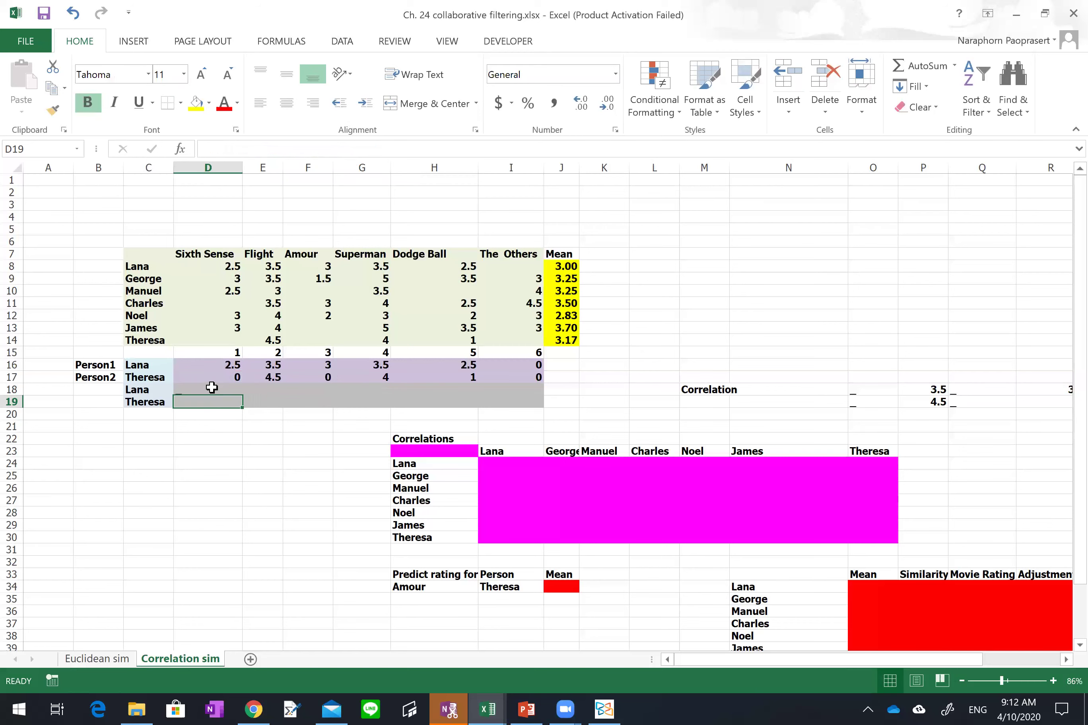
click(211, 390)
drag(238, 392, 541, 408)
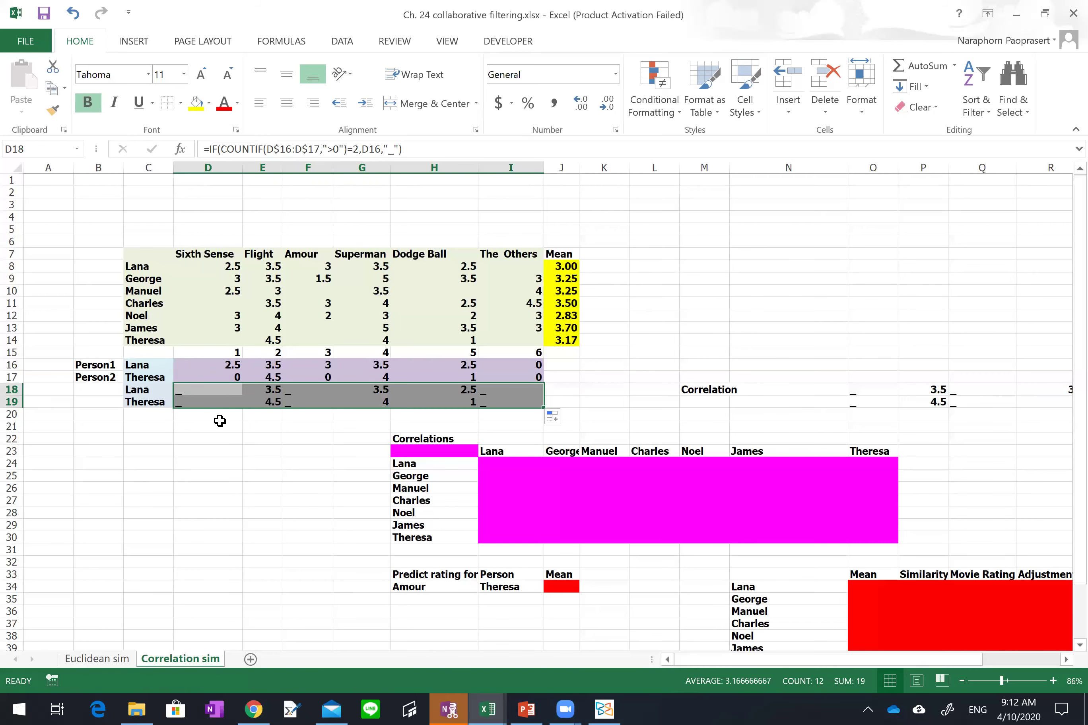
- Inspect the filled formulas and filtered ratings in D18:I19 movie by movie for both people
click(211, 391)
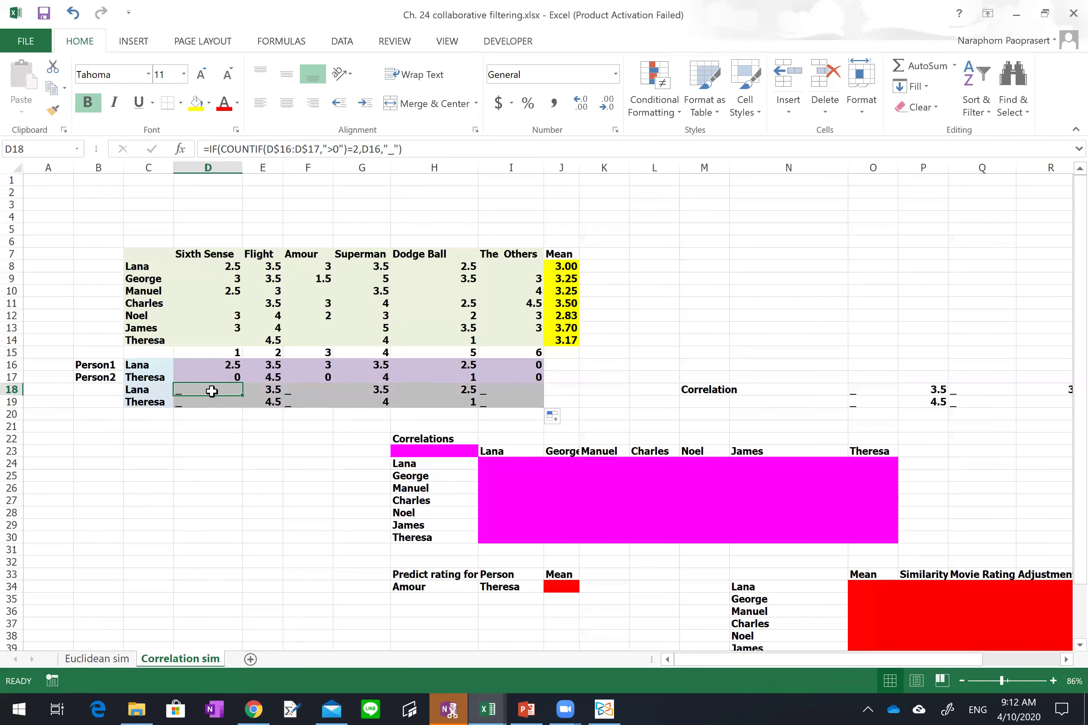
key(Down)
key(Right)
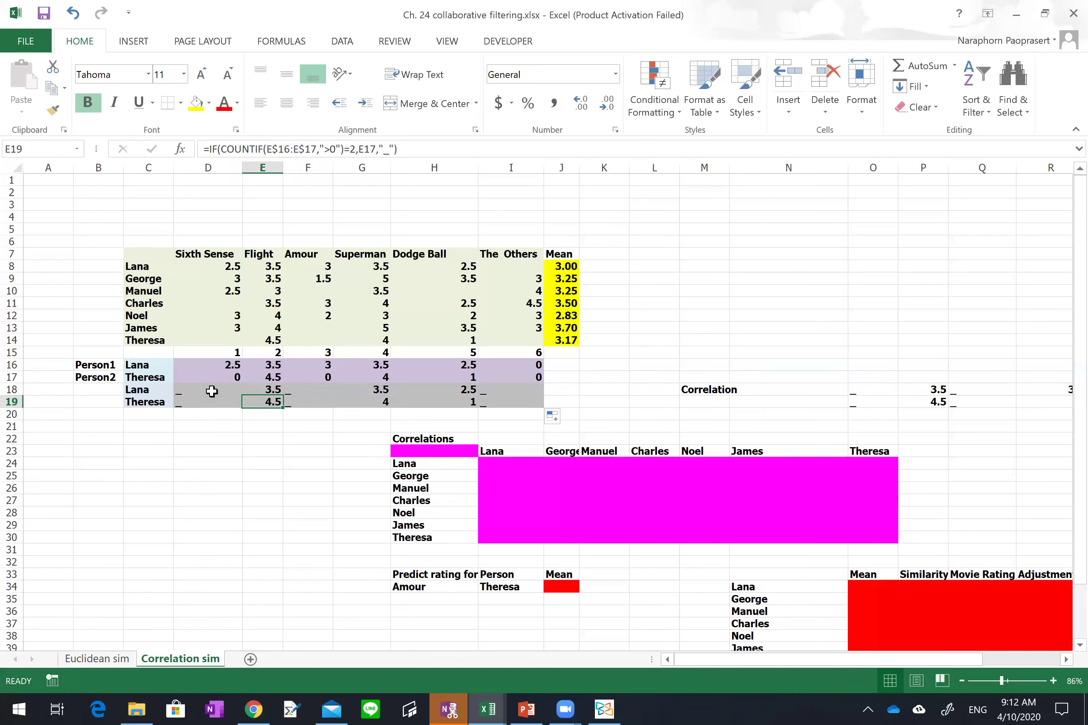
key(Up)
key(shift+Down)
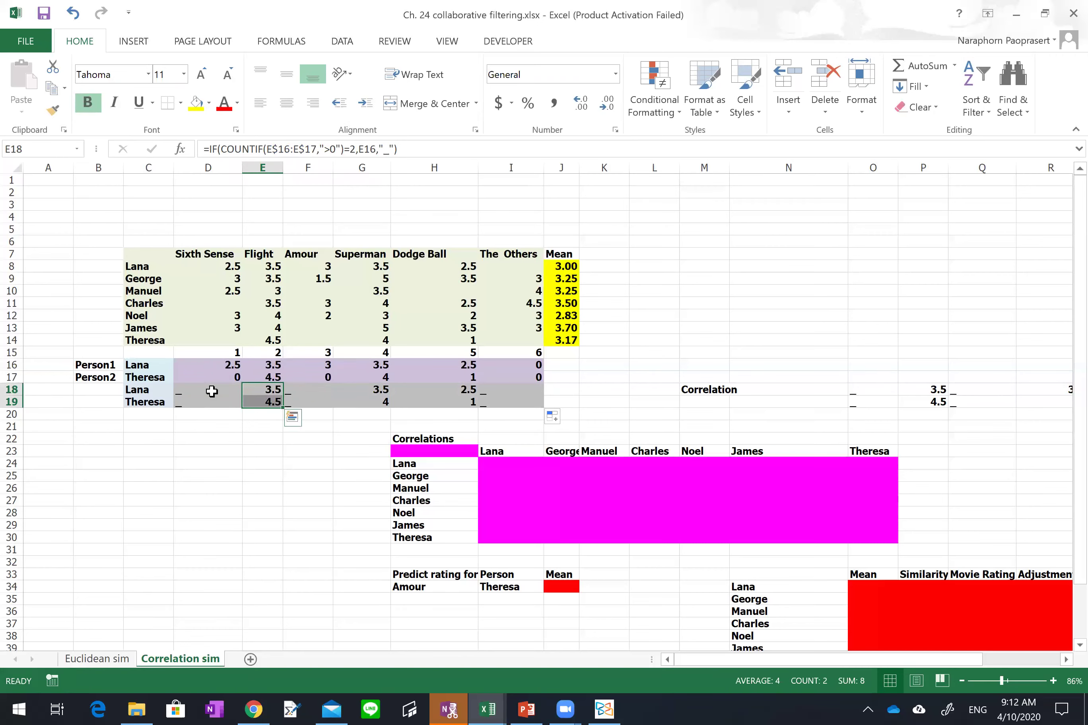
key(Right)
key(Right)
key(Down)
key(Down)
key(Right)
key(Up)
key(Up)
key(Right)
key(Down)
key(Up)
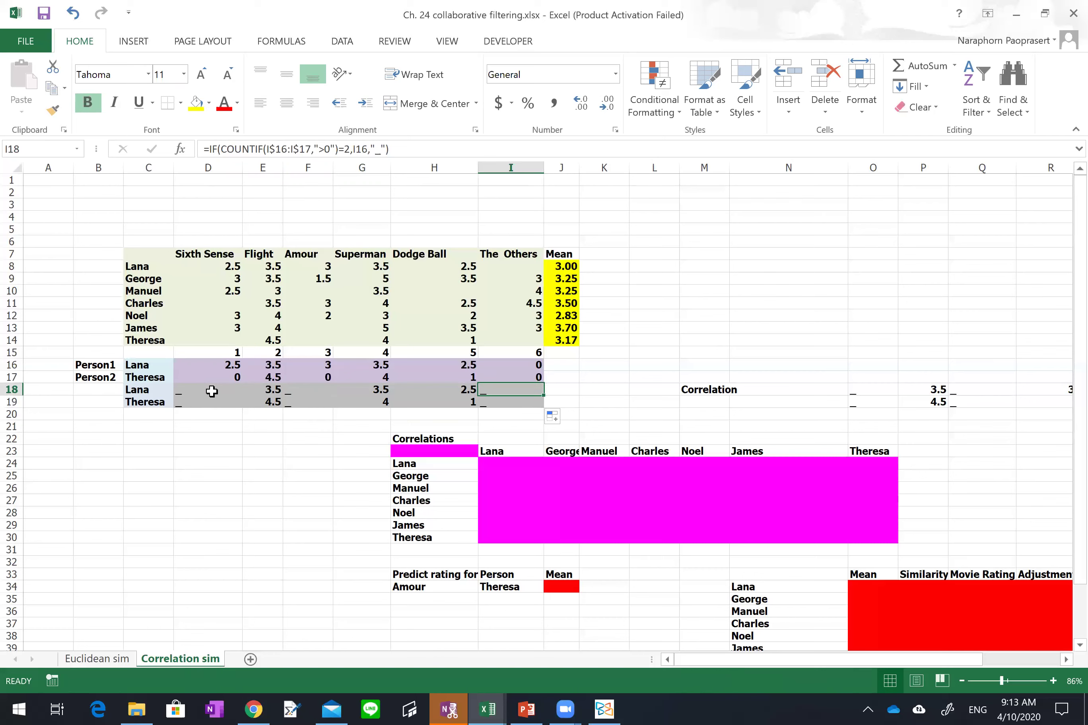
key(Left)
key(Left)
key(Left)
key(Left)
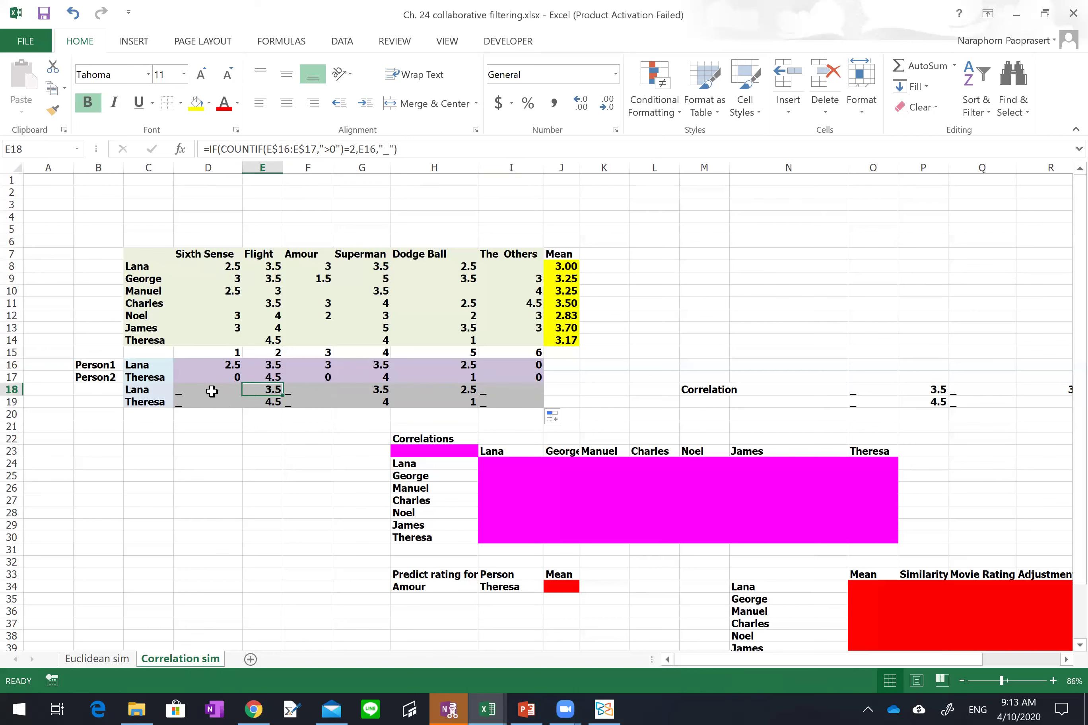
key(Left)
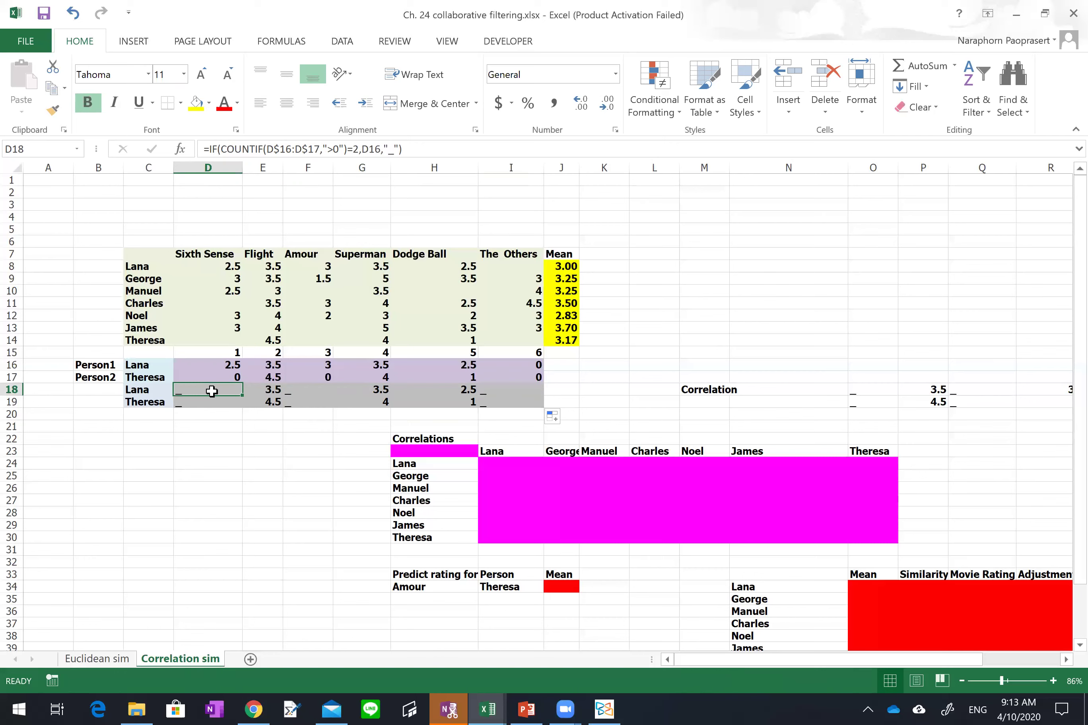
- Start a CORREL formula in H23 with D18:I18 as its first array
click(453, 451)
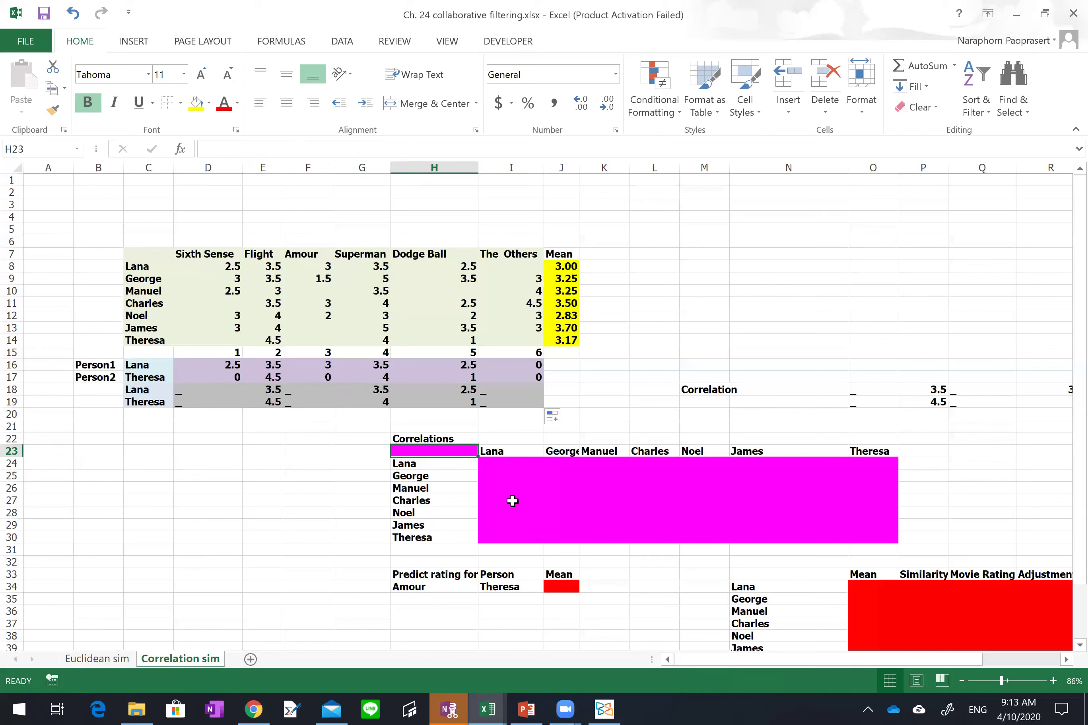
text(=)
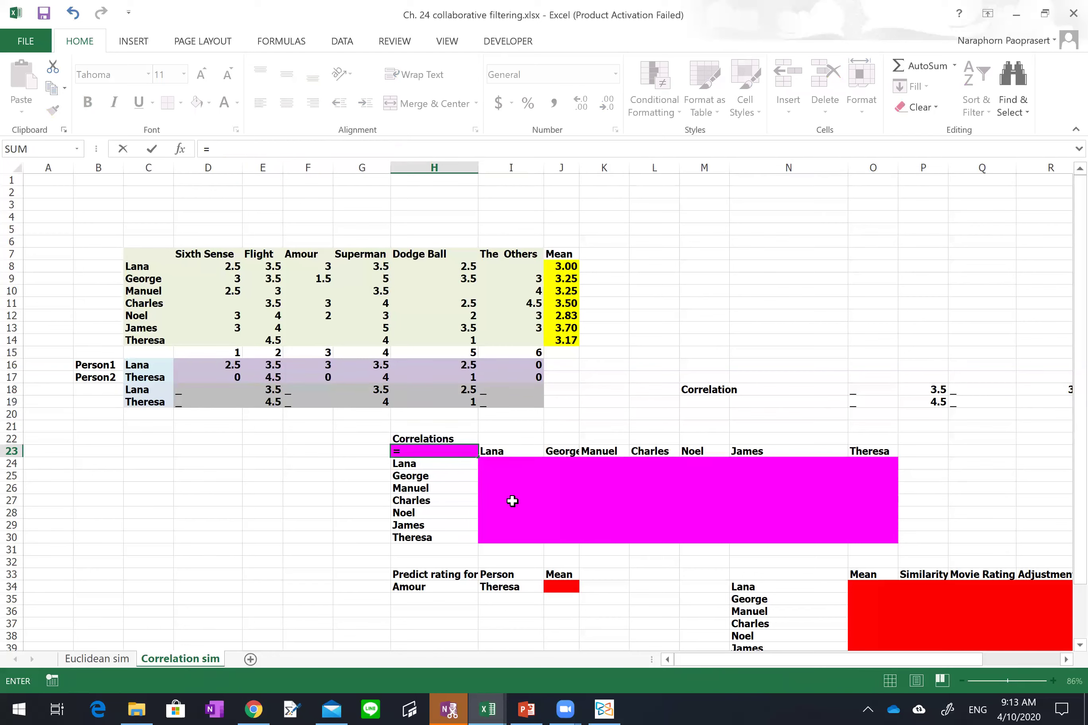
text(c)
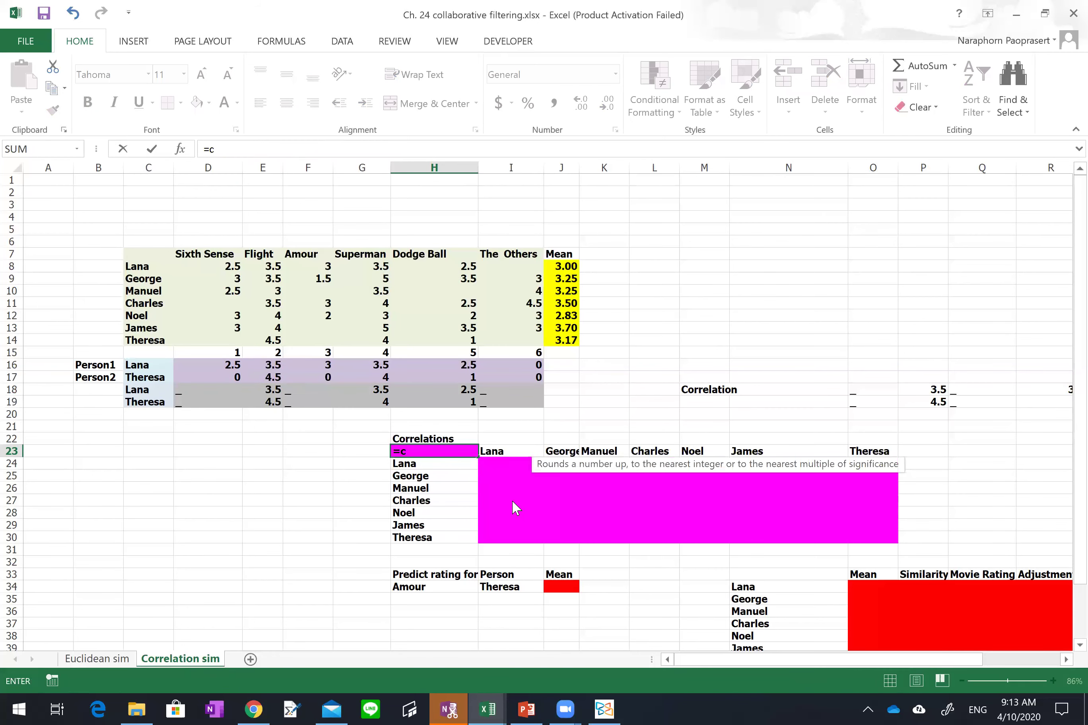
text(orrel()
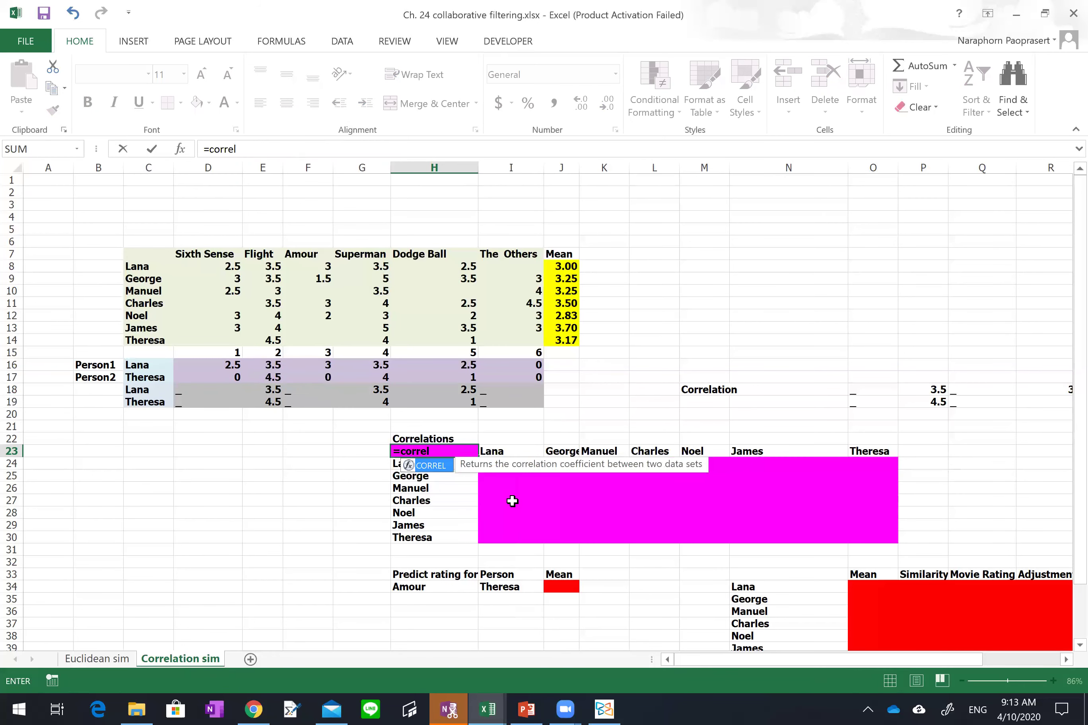
click(200, 388)
key(shift+Right)
key(shift+Right)
key(shift+Right)
key(shift+Right)
key(shift+Right)
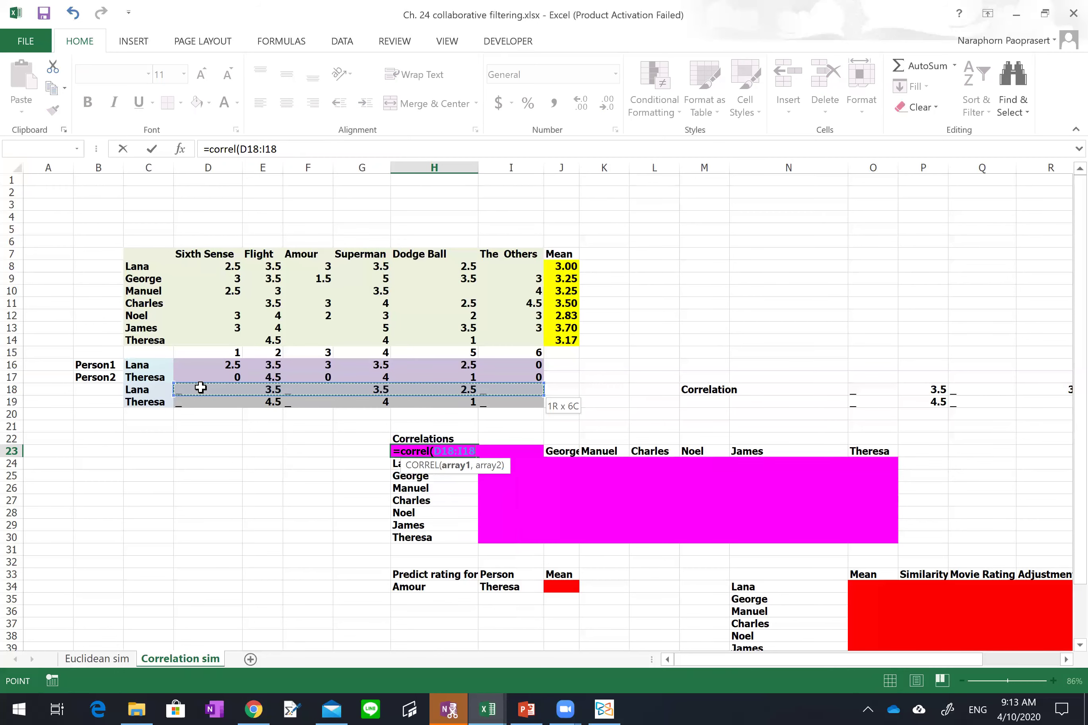
- Add D19:I19 as the second array and complete the CORREL formula in H23
text(,)
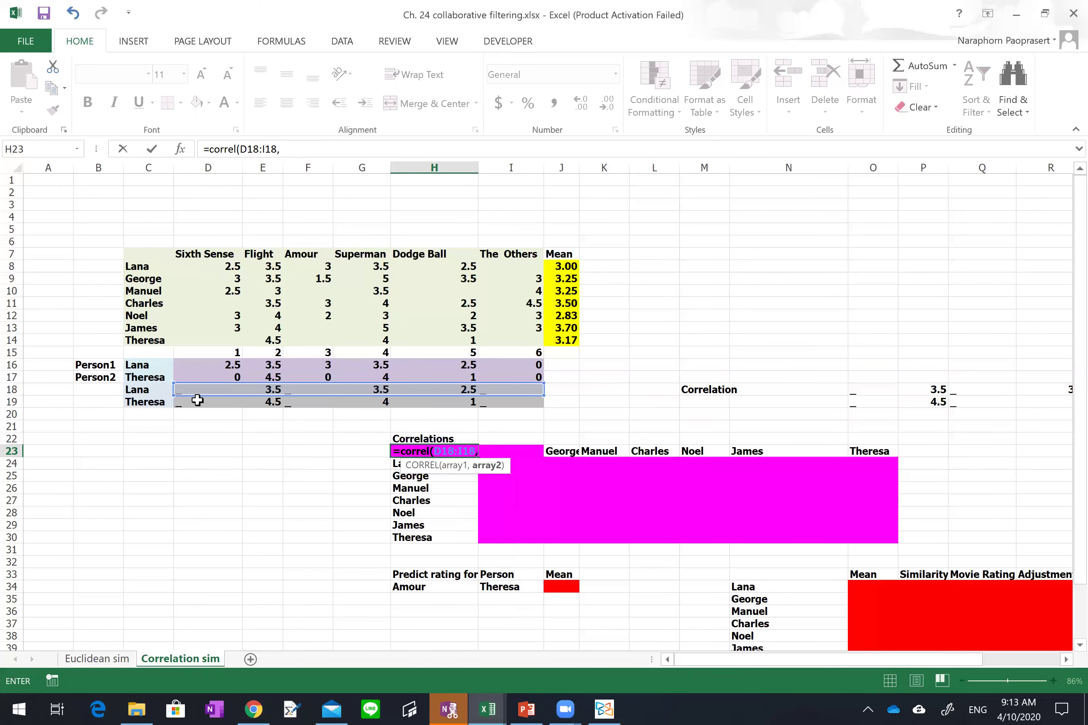
drag(197, 402, 515, 403)
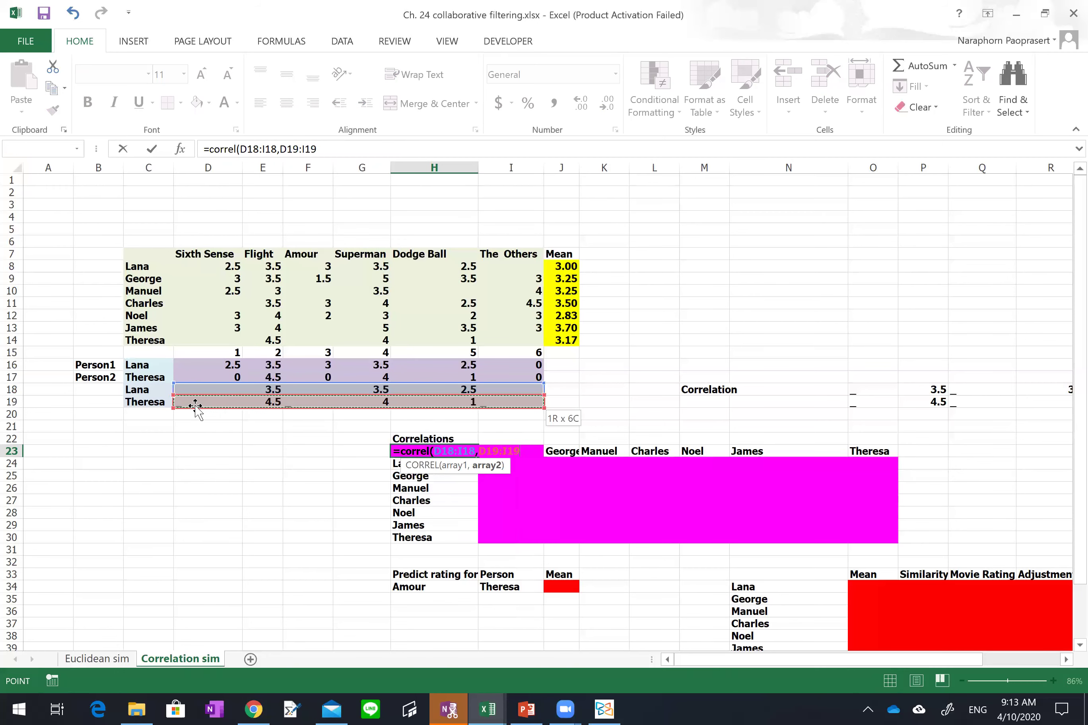
text())
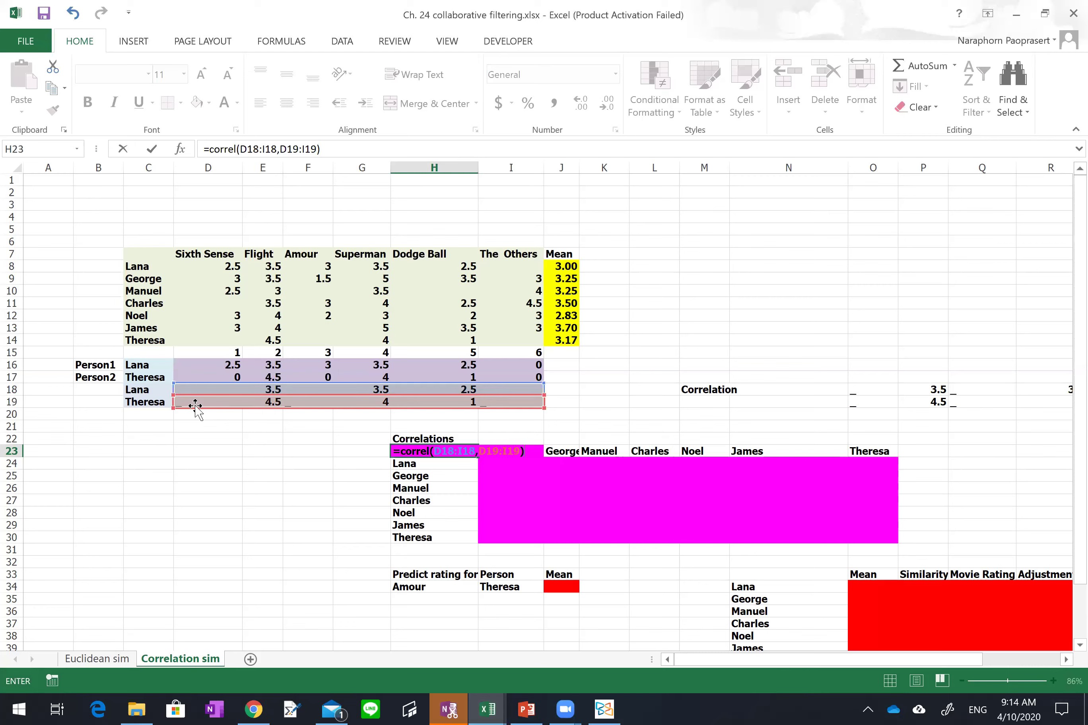
key(Return)
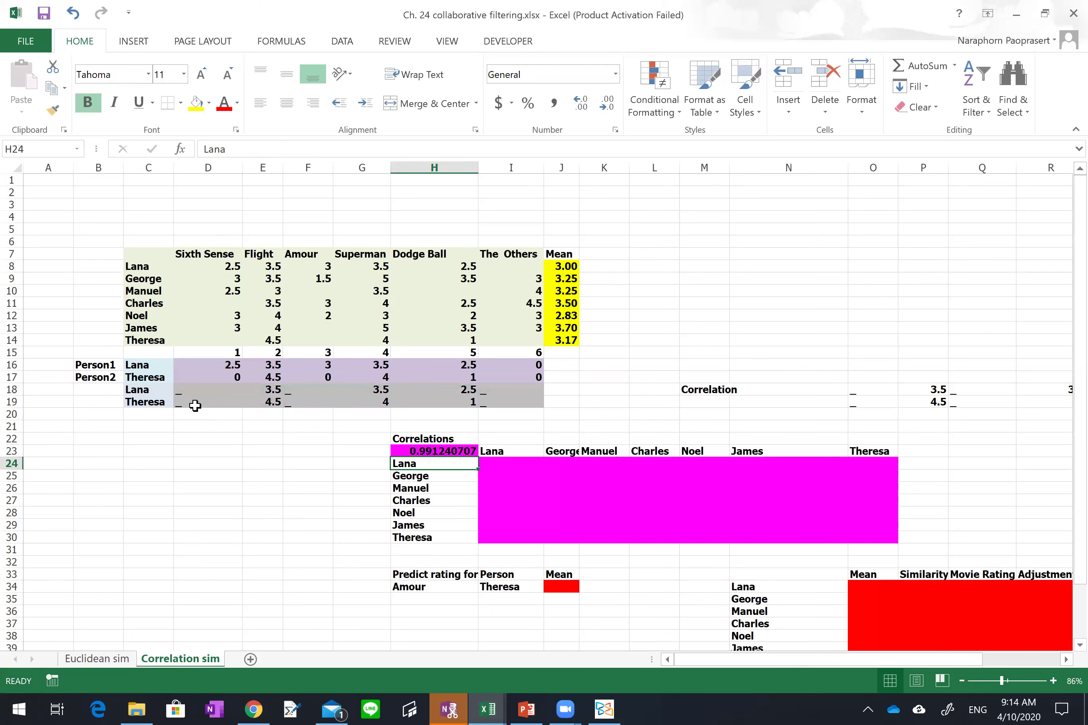
- Reduce the displayed decimals of the correlation in H23 to six places
key(Up)
click(597, 108)
click(597, 108)
click(599, 110)
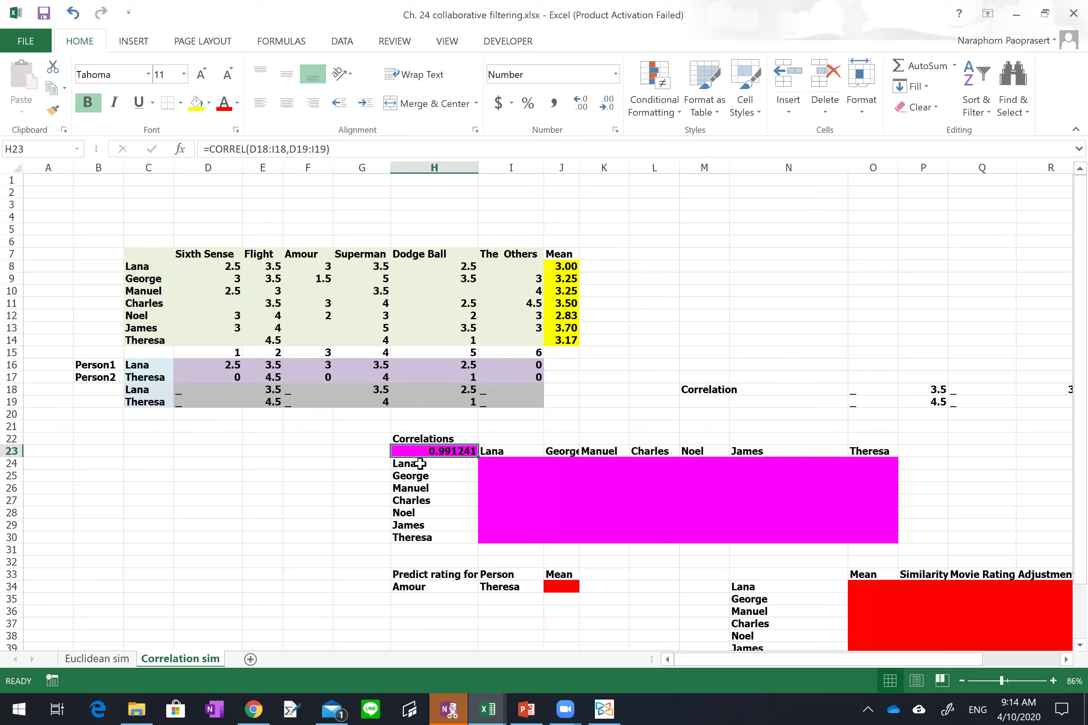
key(shift+Right)
key(shift+Right)
key(shift+Right)
key(shift+Right)
key(shift+Right)
key(shift+Right)
key(shift+Right)
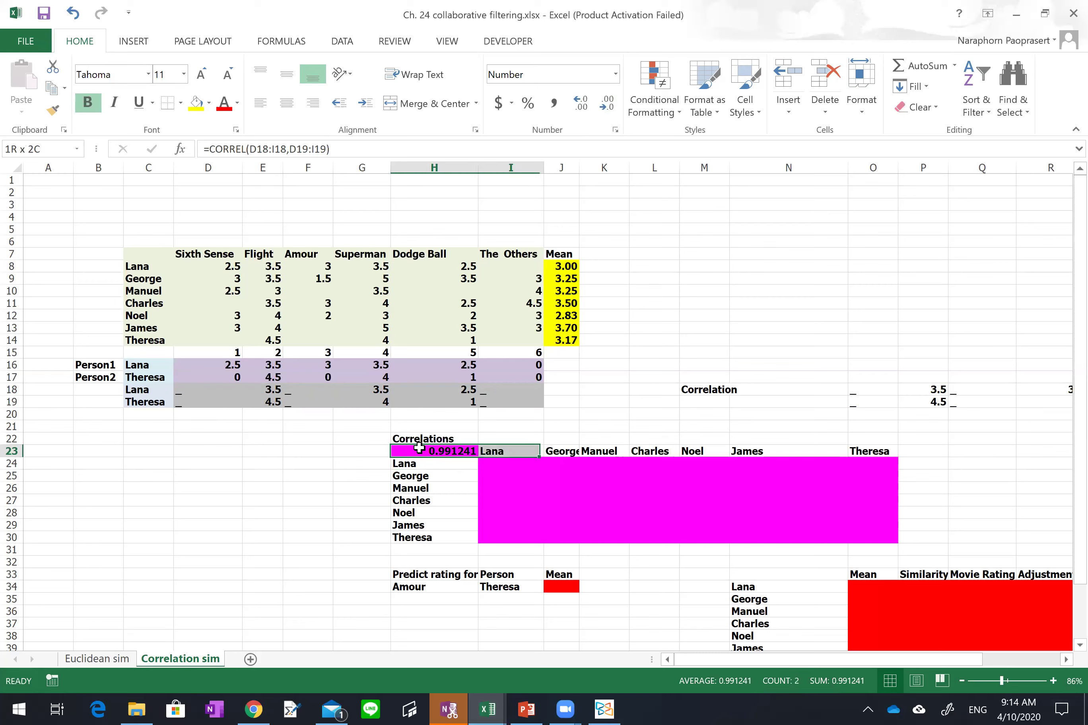
key(shift+Down)
key(shift+Down)
key(shift+Down)
key(shift+Down)
key(shift+Down)
key(shift+Down)
key(shift+Down)
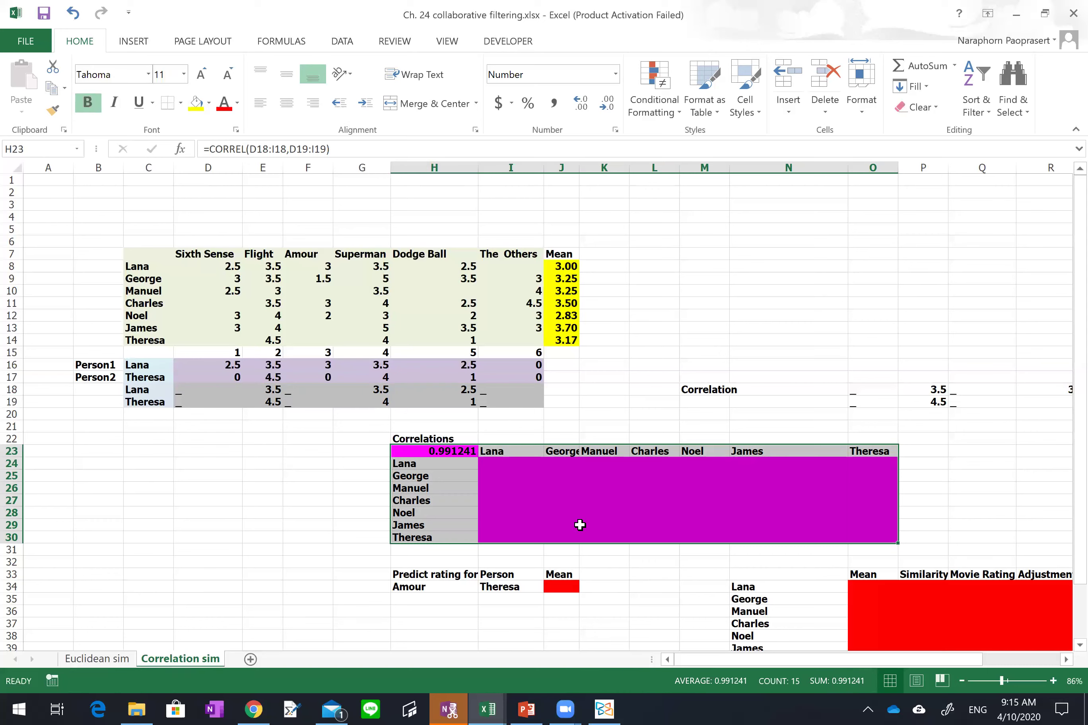
click(507, 467)
key(shift+Right)
key(shift+Right)
key(shift+Right)
key(shift+Right)
key(shift+Right)
key(shift+Right)
key(shift+Right)
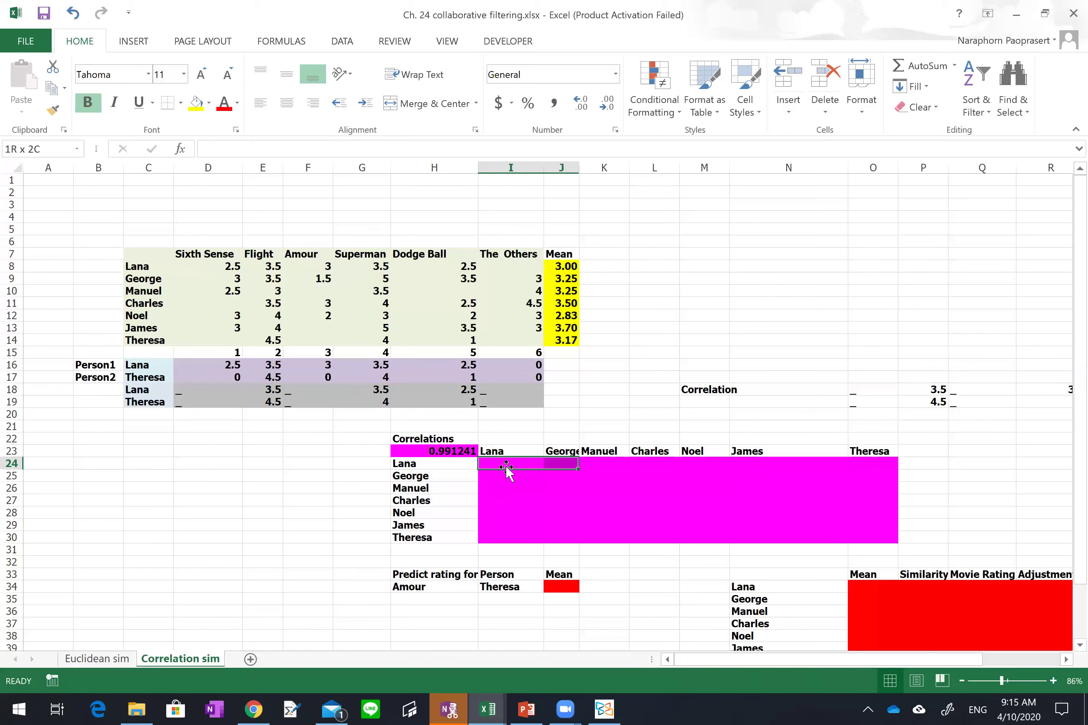
key(shift+Left)
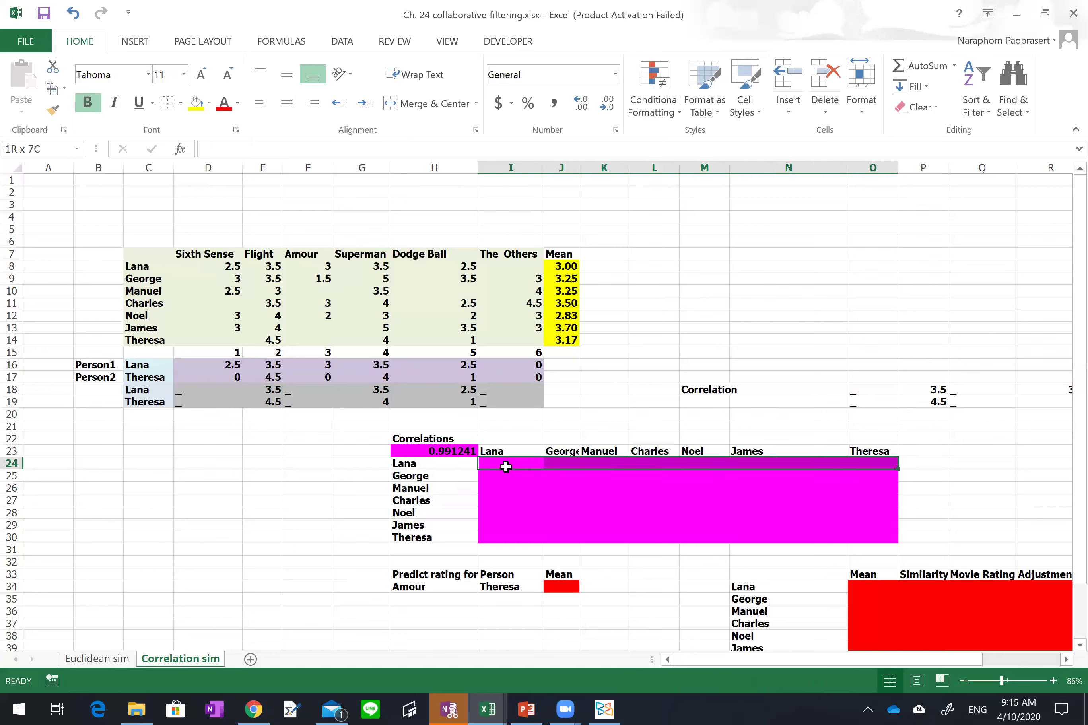
key(shift+Down)
key(shift+Down)
key(shift+Down)
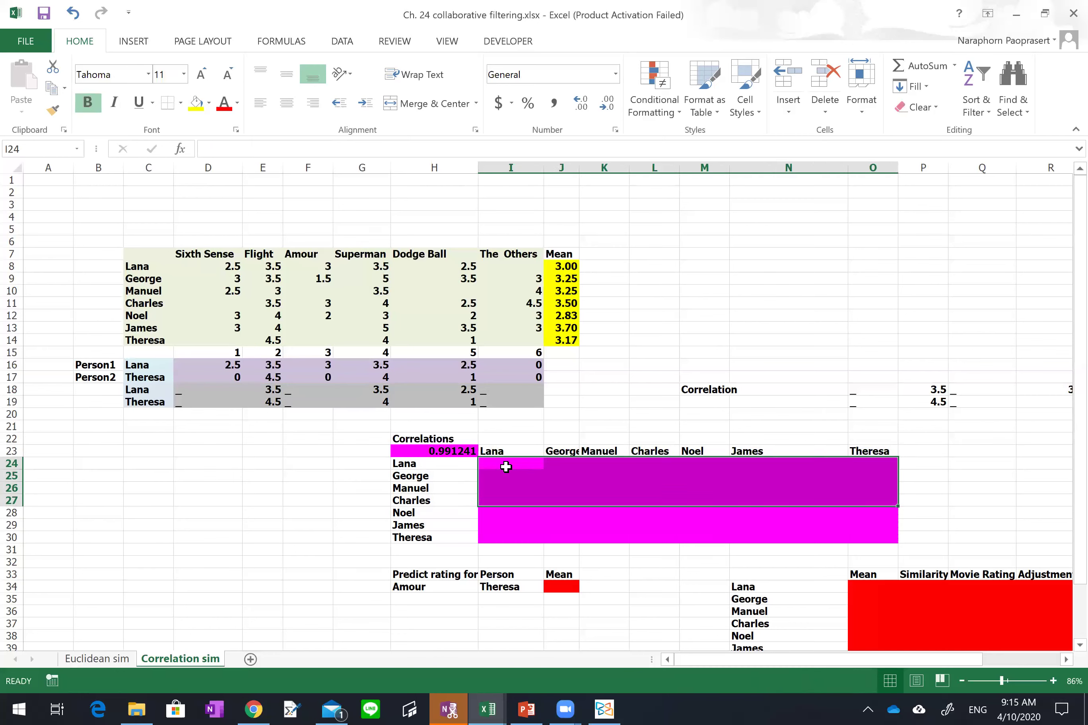
- Create a two-variable data table over H23:O30 with C16 as the row input cell and C17 as the column input cell
key(Up)
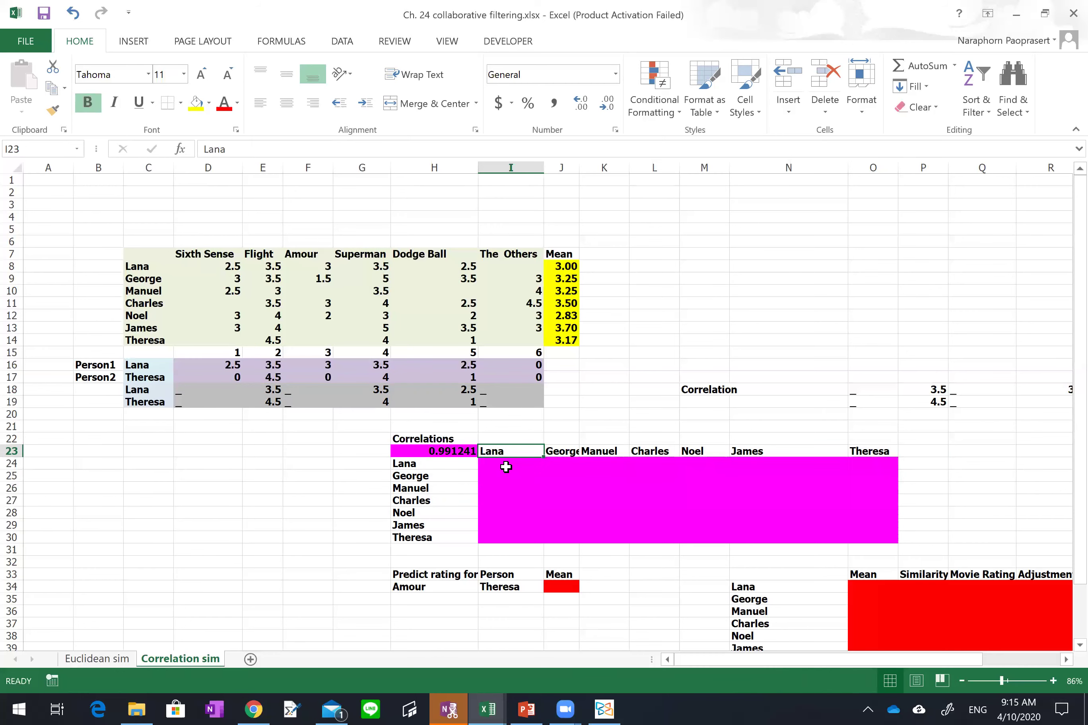
key(Left)
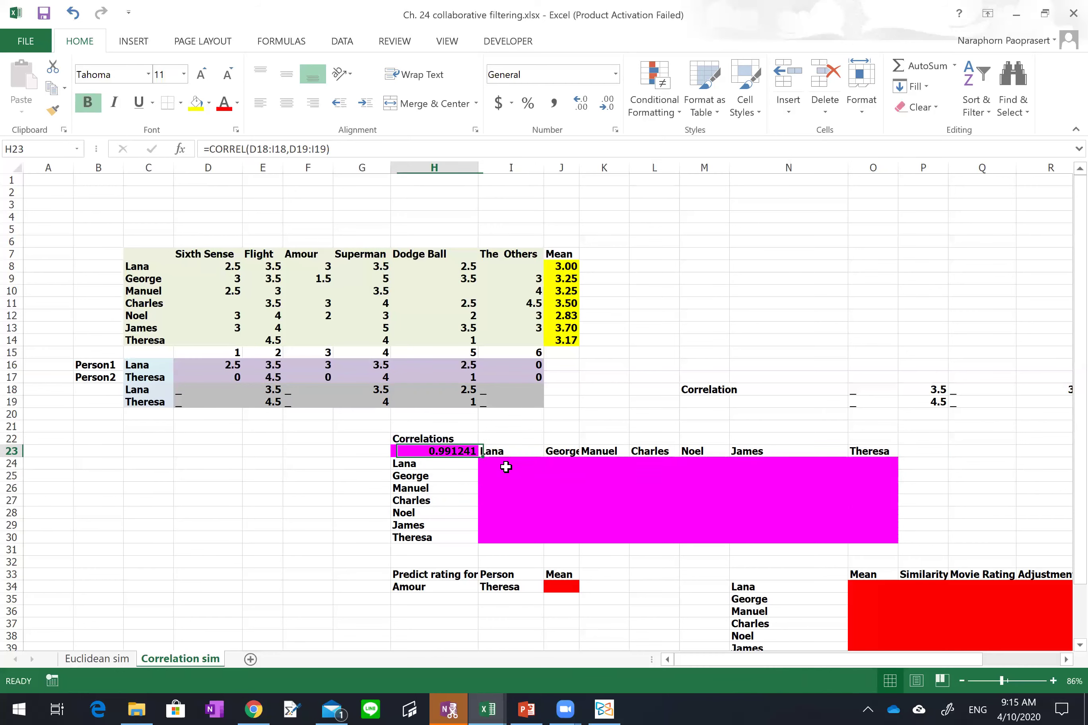
key(shift+Right)
key(shift+Right)
key(shift+Right)
key(shift+Right)
key(shift+Right)
key(shift+Right)
key(shift+Right)
key(shift+Right)
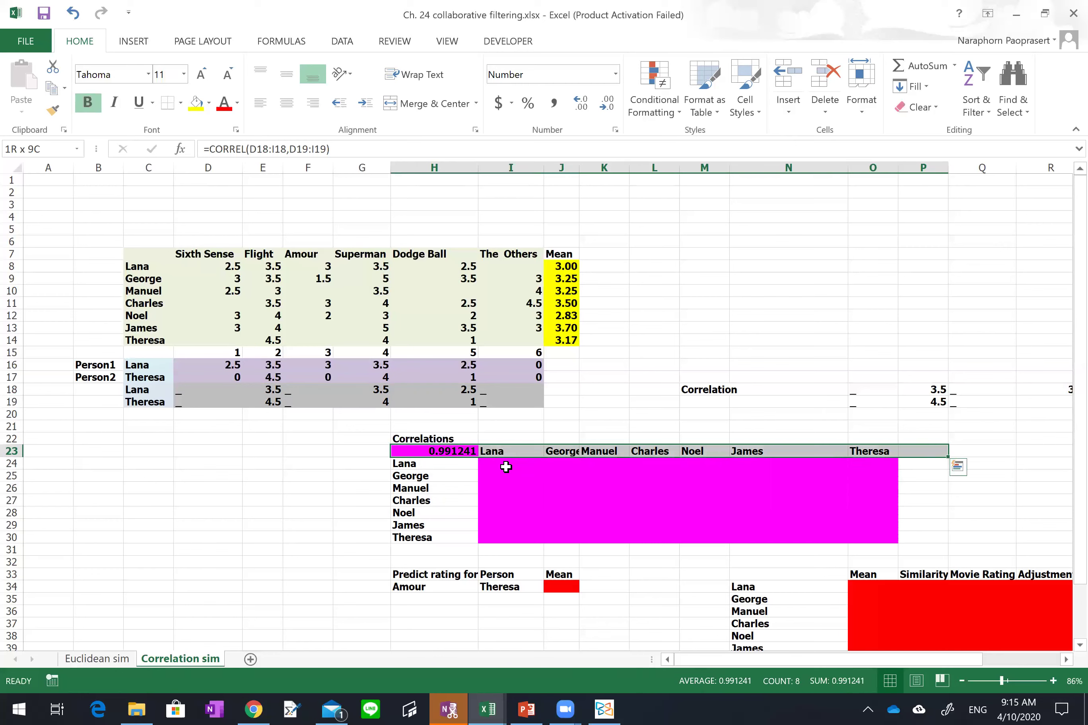
key(shift+Left)
key(shift+Down)
key(shift+Down)
key(shift+Down)
key(shift+Down)
key(shift+Down)
key(shift+Down)
key(shift+Down)
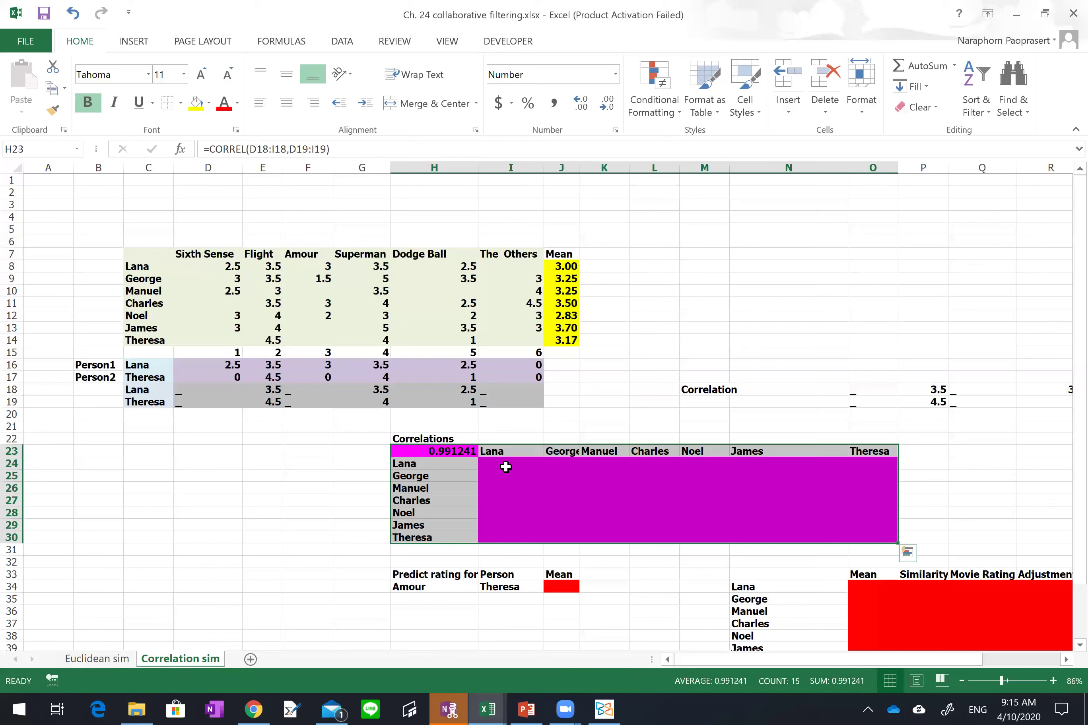
click(340, 43)
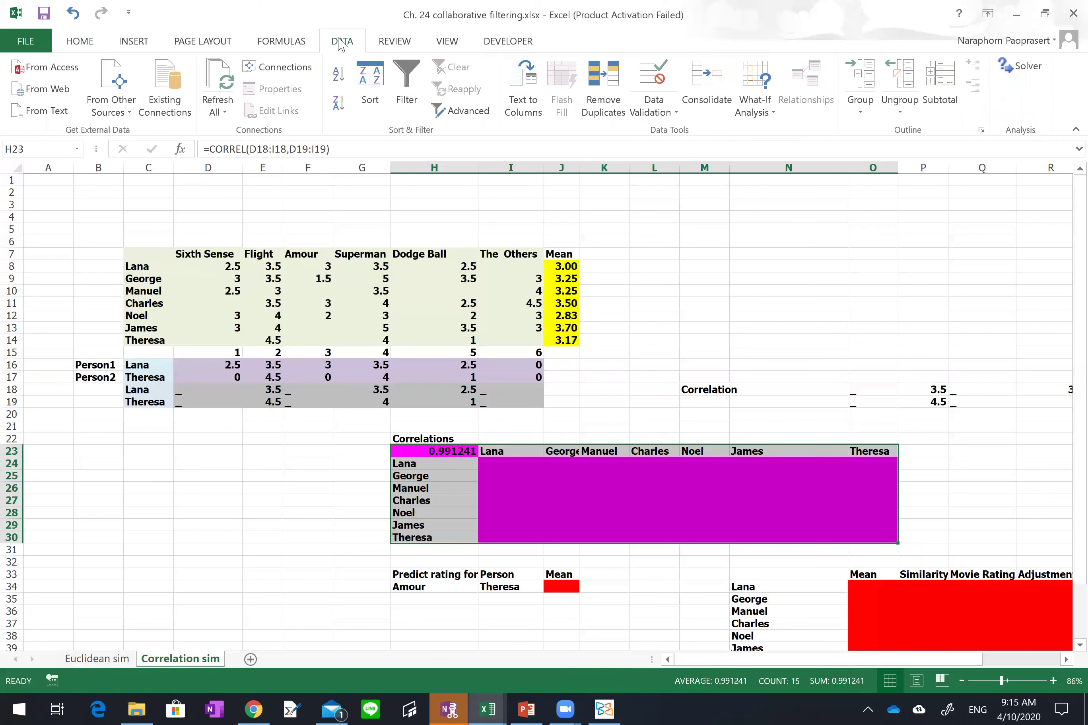
click(761, 103)
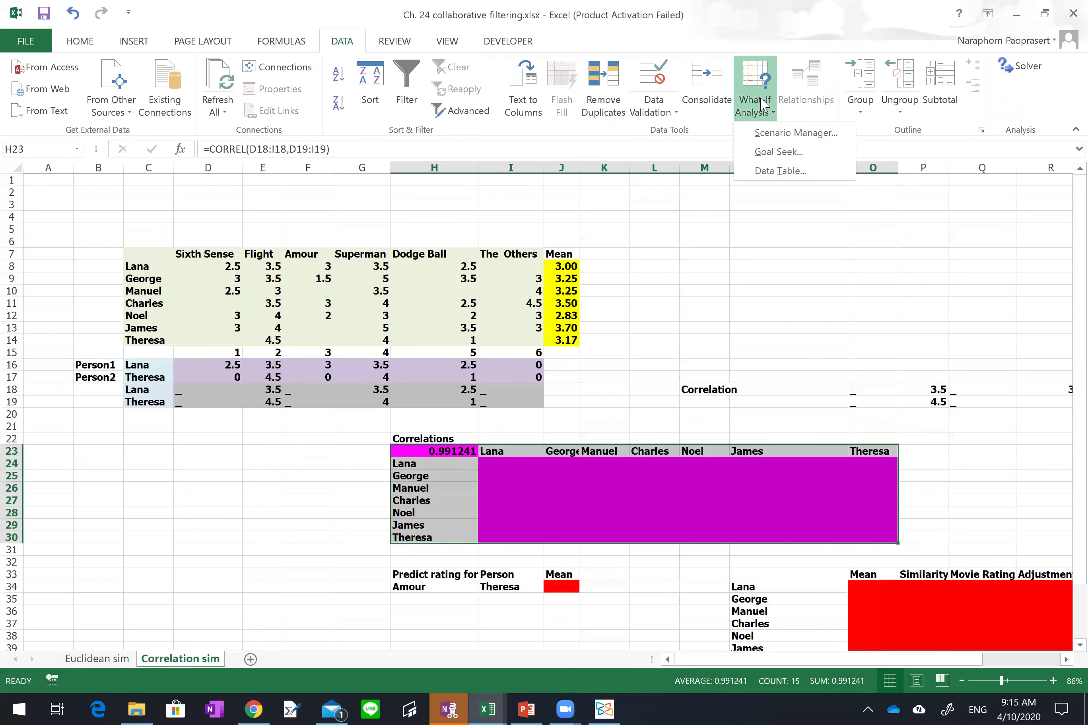
click(772, 171)
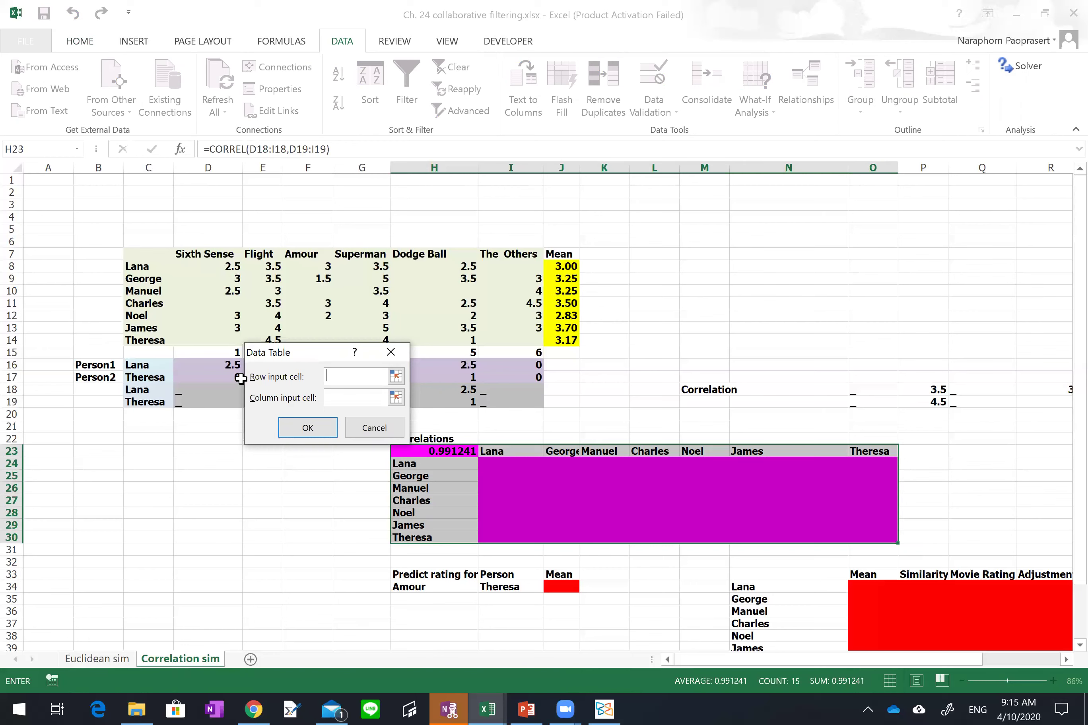
click(152, 368)
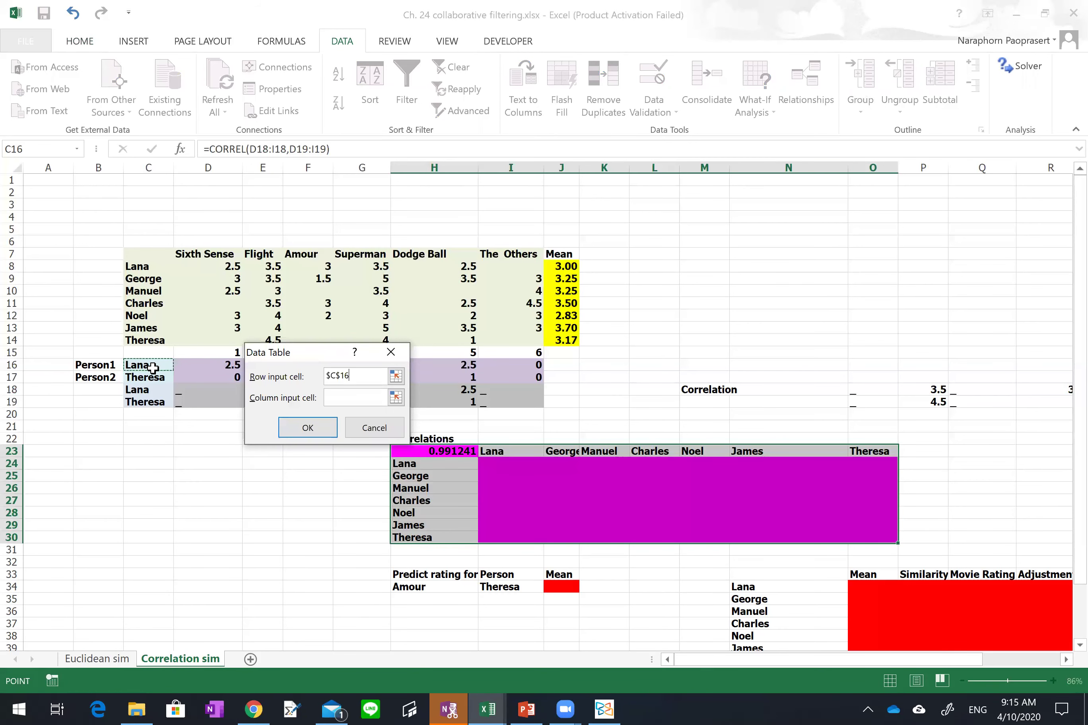
click(335, 402)
click(148, 378)
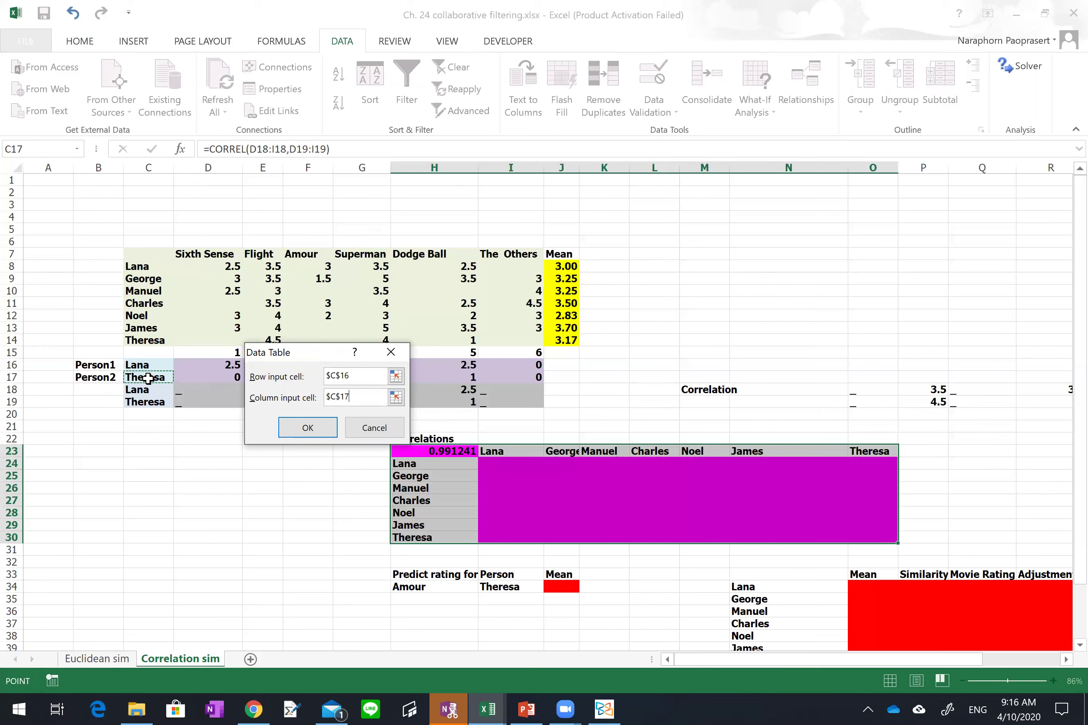
click(311, 428)
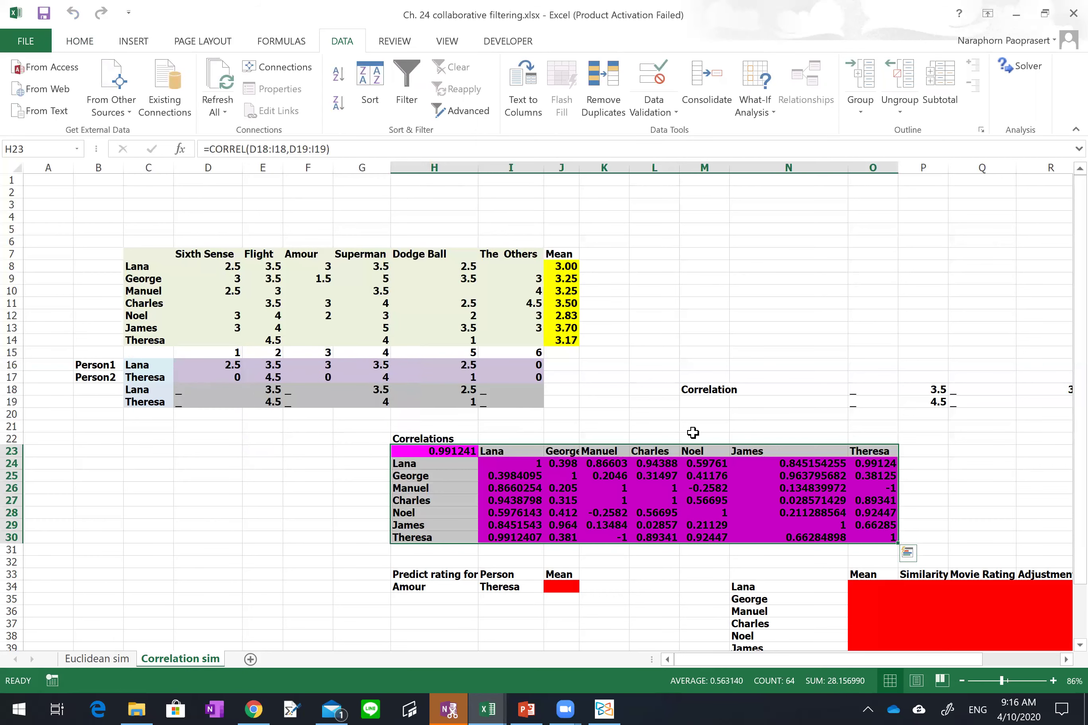
- Reduce the displayed decimals of the correlation table H23:O30 to three places
click(86, 41)
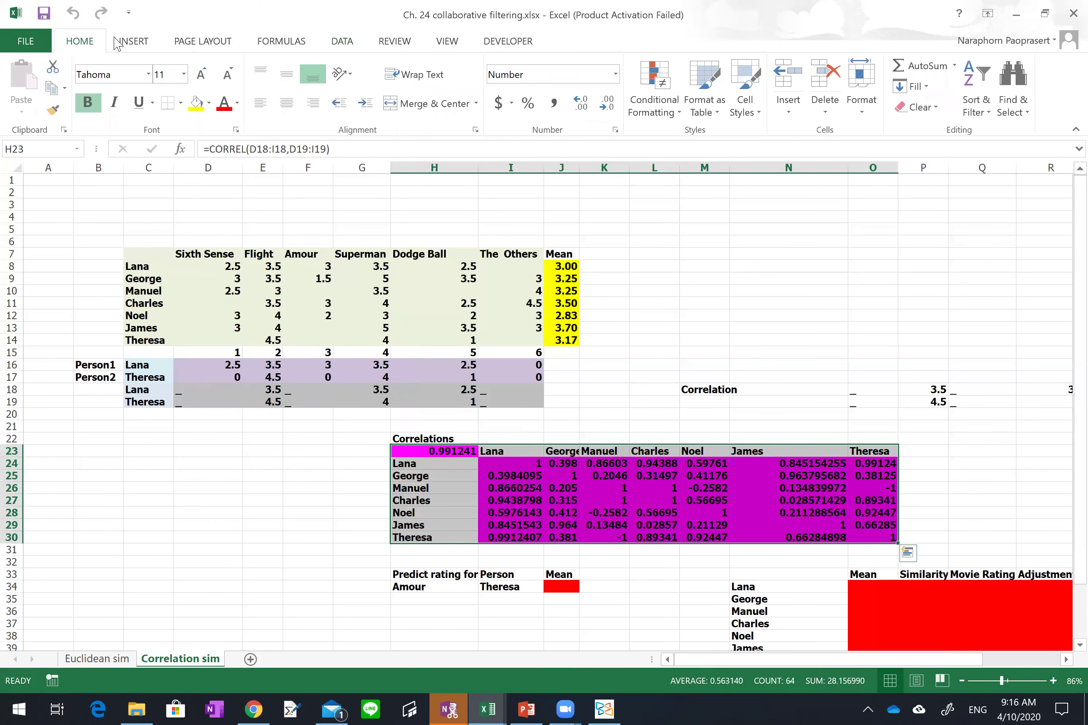
click(603, 106)
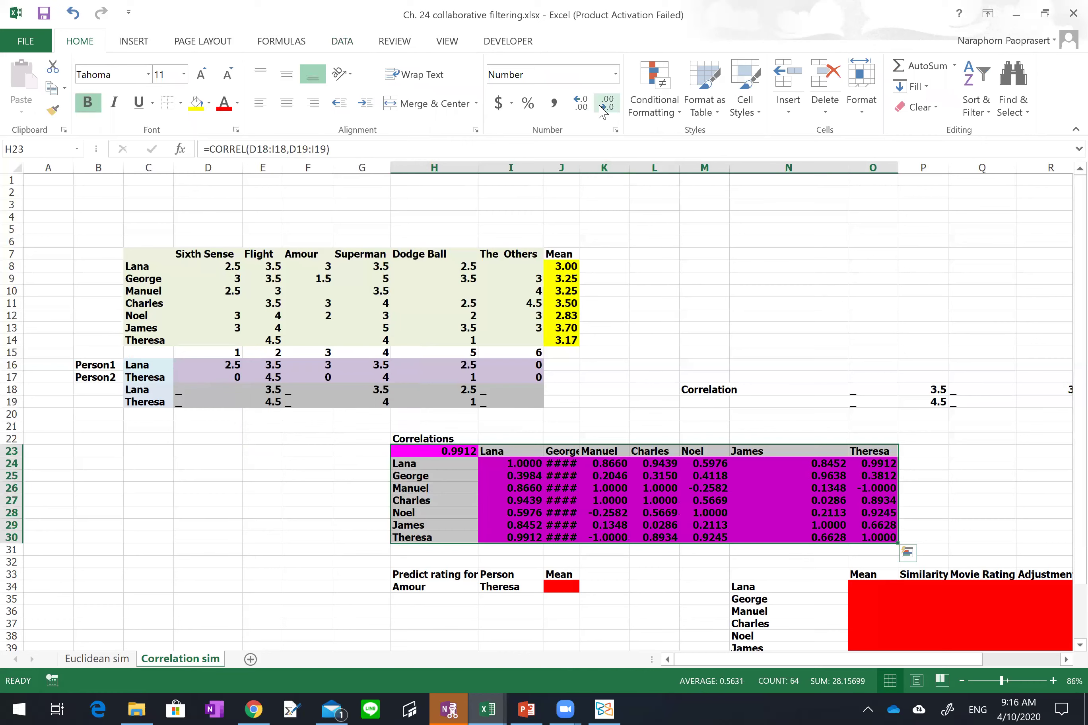
click(608, 112)
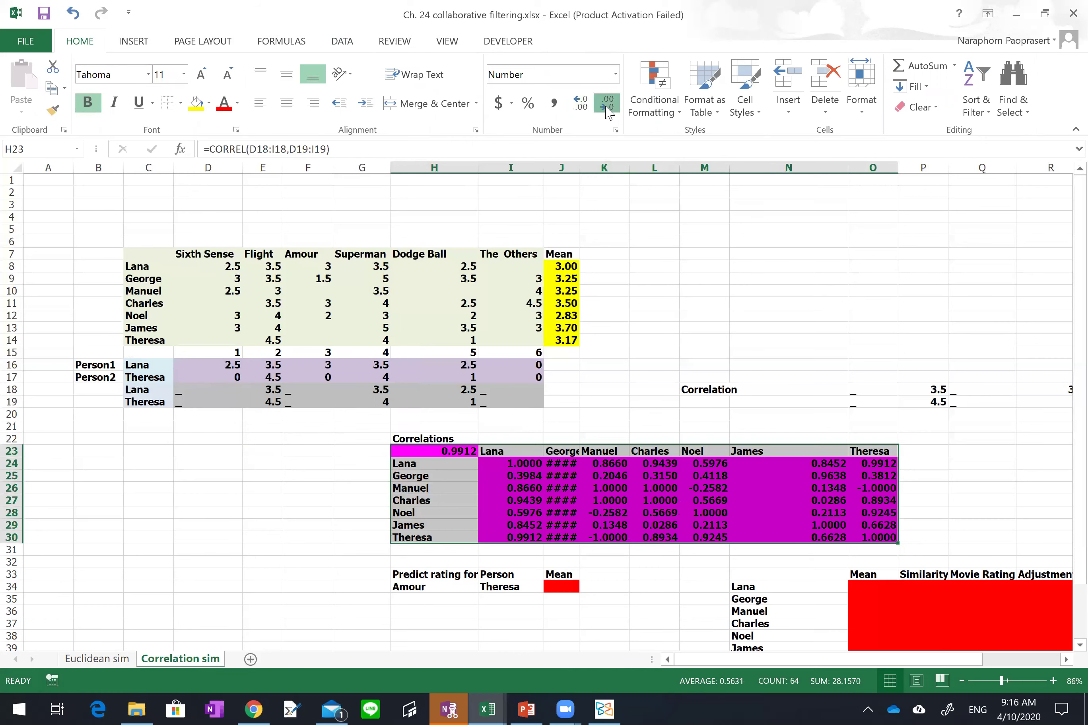
click(606, 112)
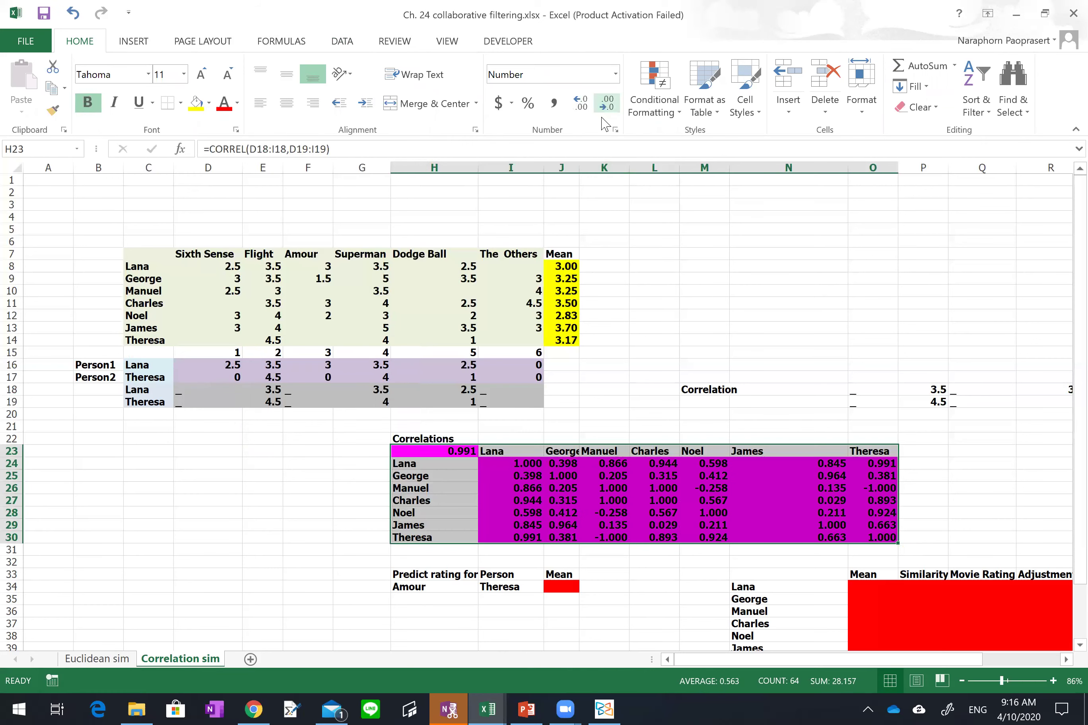
- Examine the diagonal of the correlation table from I24 to O30, where each person is compared with themselves
click(525, 466)
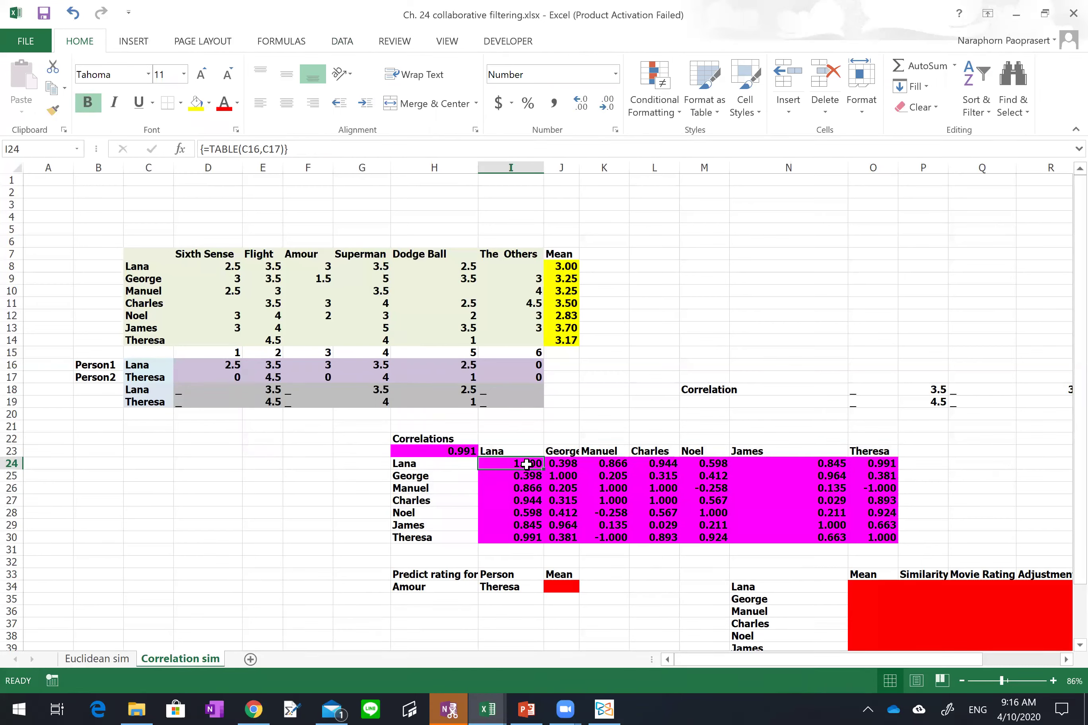
key(Right)
key(Down)
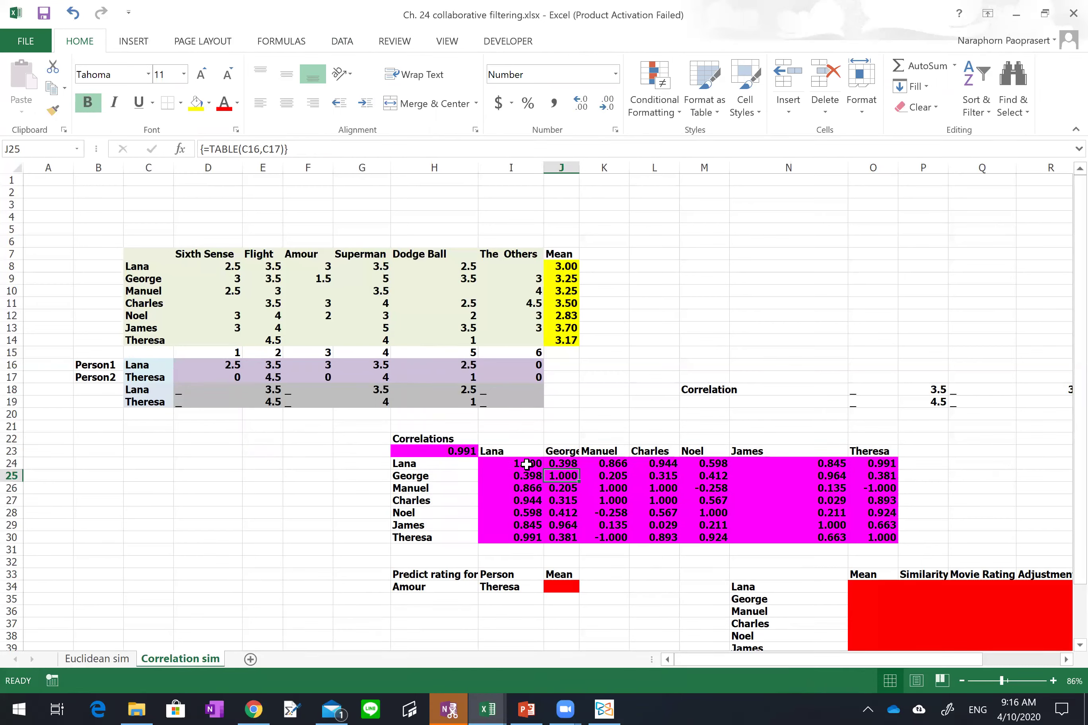
key(Right)
key(Down)
key(Right)
key(Down)
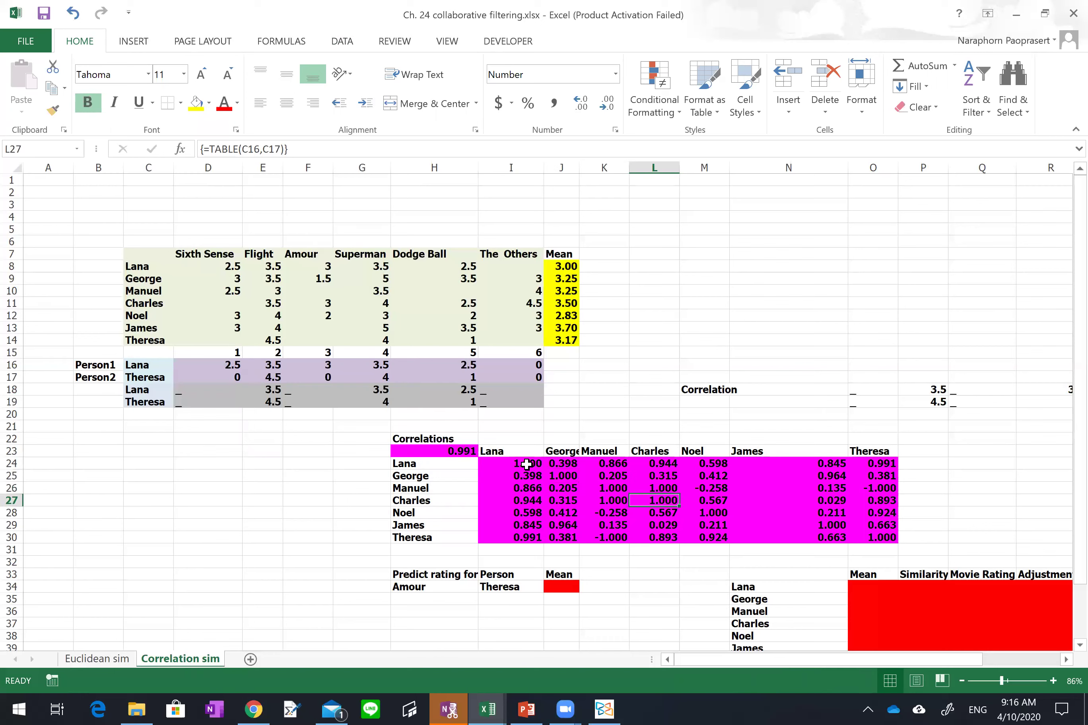
key(Right)
key(Down)
key(Right)
key(Right)
key(Down)
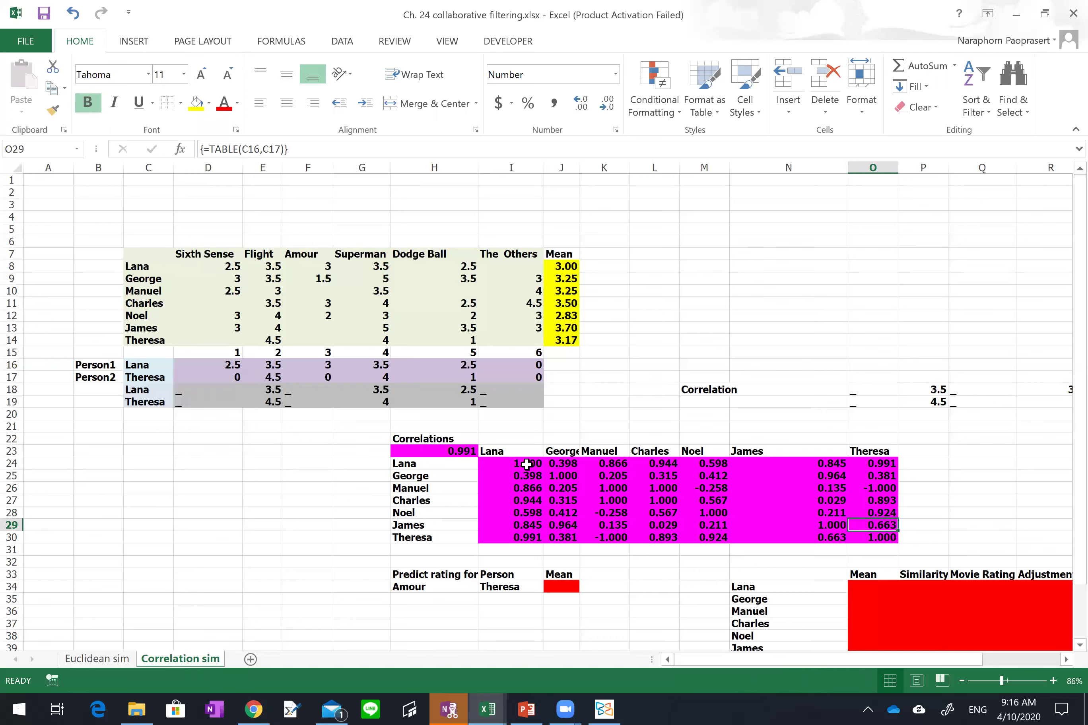
key(Down)
key(Left)
key(Left)
key(Left)
key(Left)
key(Left)
key(Left)
key(Left)
key(Left)
key(Left)
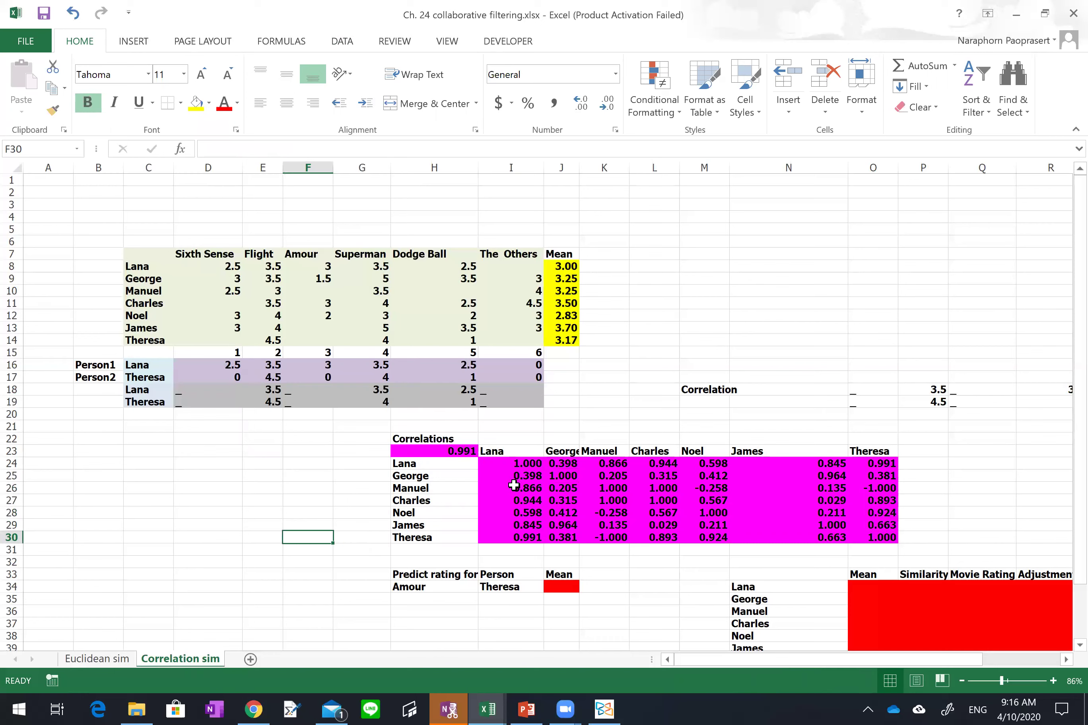
- Examine the correlations in I25 and I30 between the first person and the people in rows 25 and 30
click(431, 476)
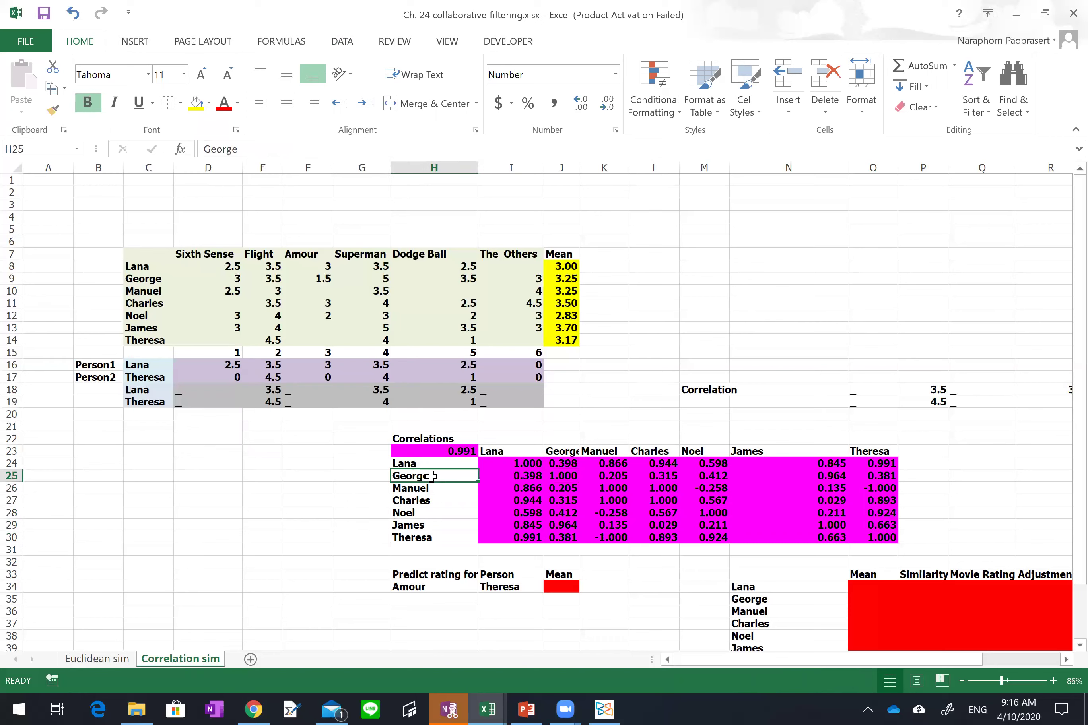
click(515, 475)
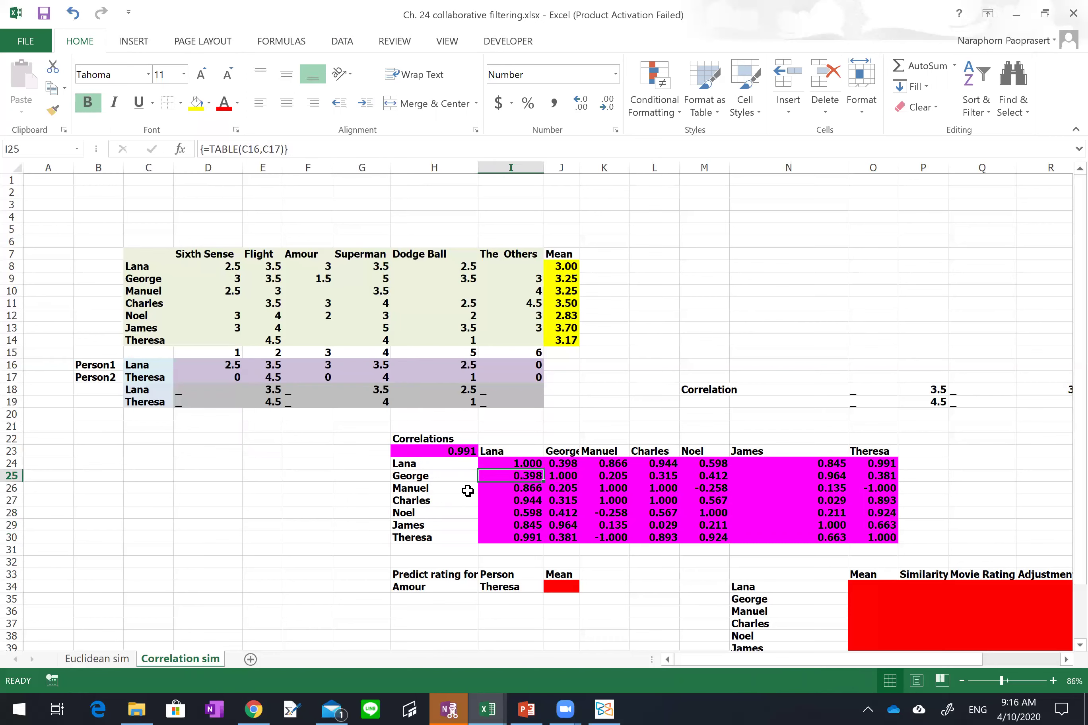
click(440, 478)
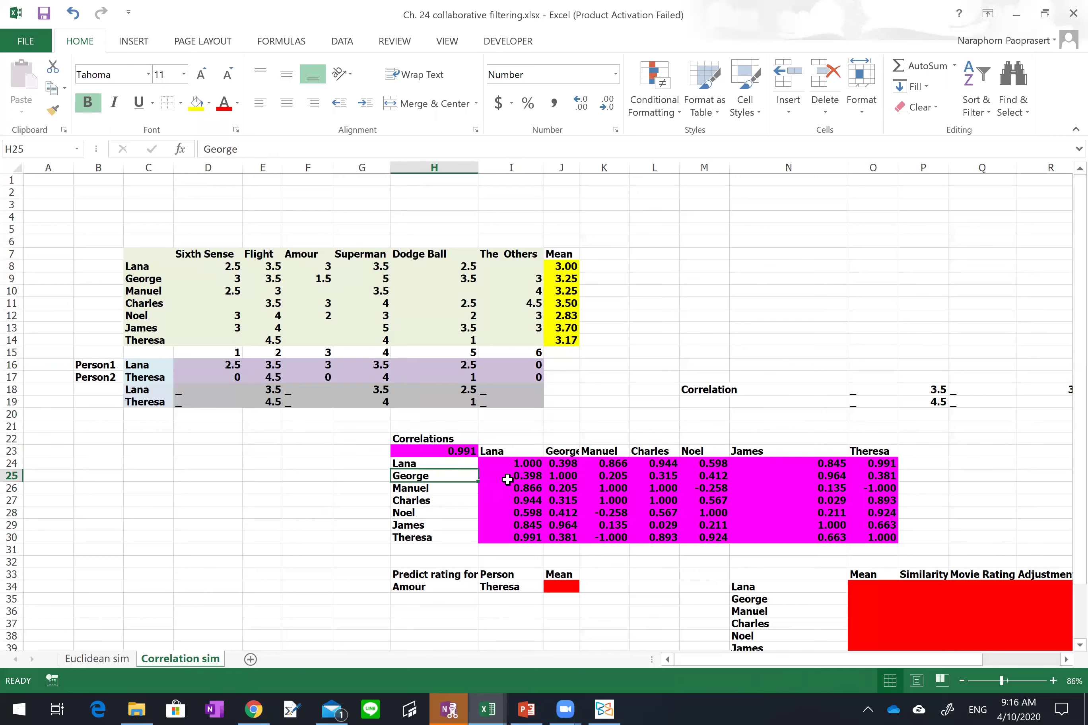
click(521, 538)
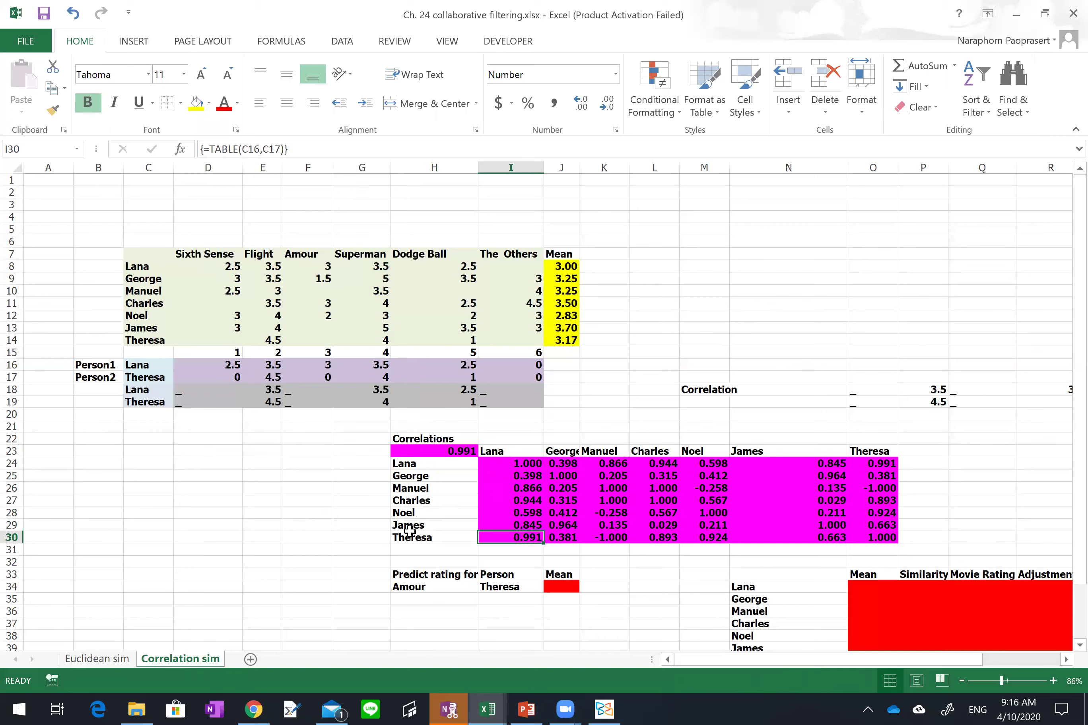